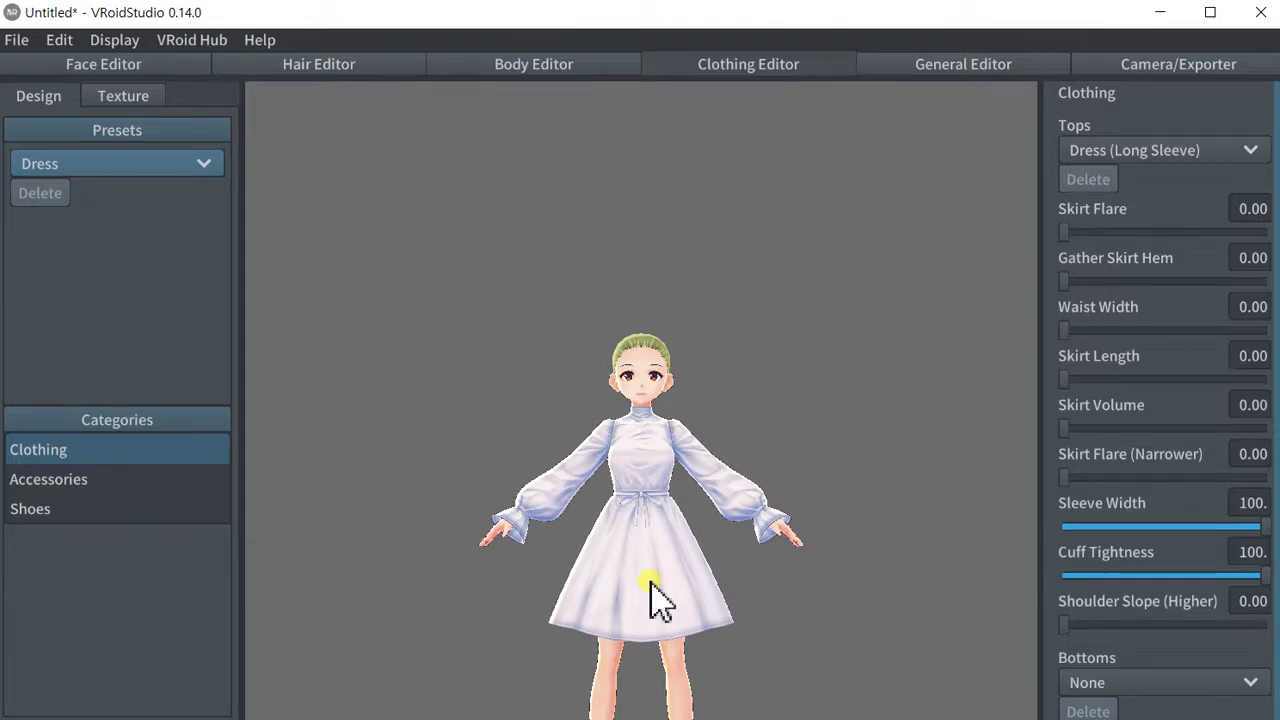
- Open the long-sleeve dress's texture and change its base color from white to a light pinkish purple
click(127, 104)
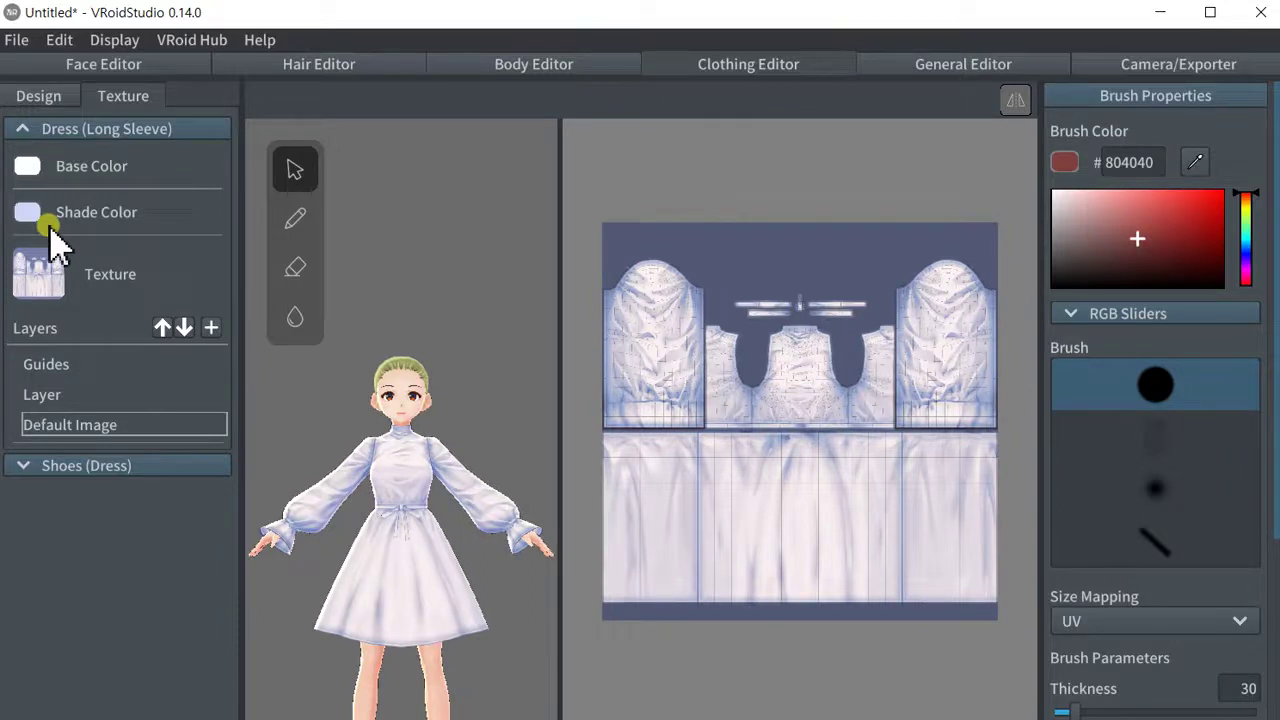
click(29, 172)
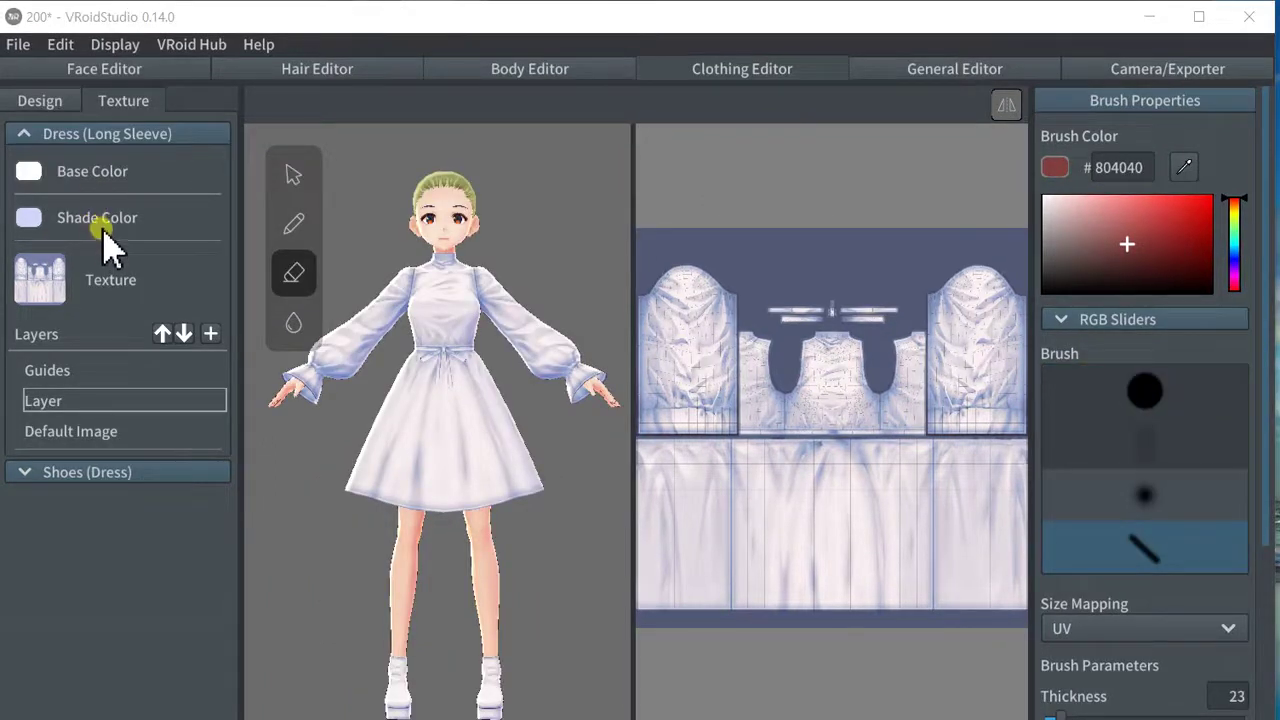
click(29, 172)
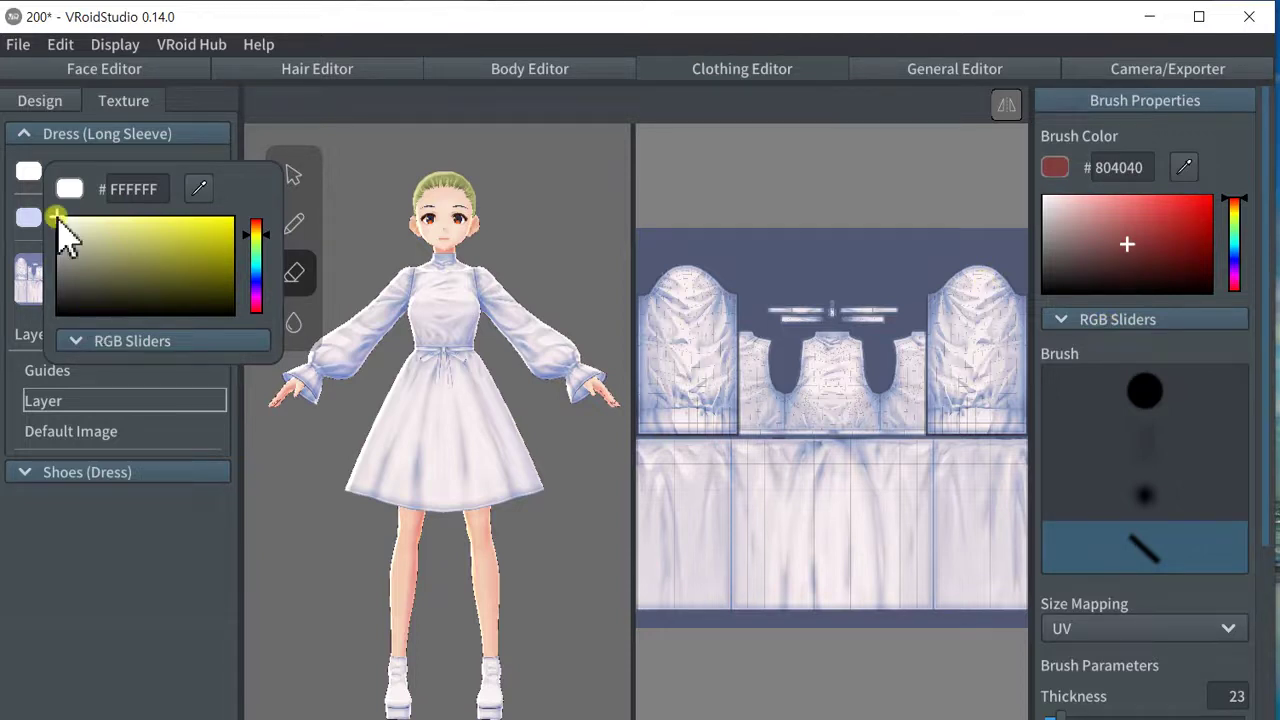
drag(57, 218, 113, 316)
key(ctrl+z)
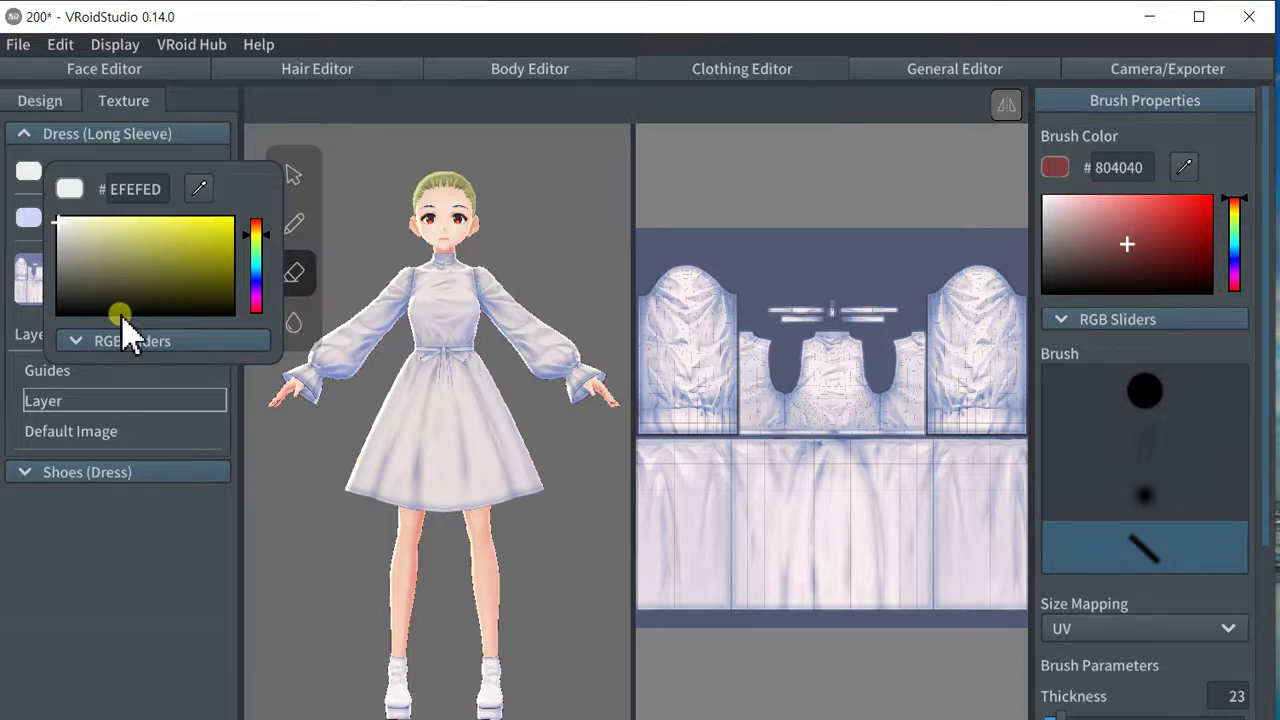
drag(121, 317, 81, 232)
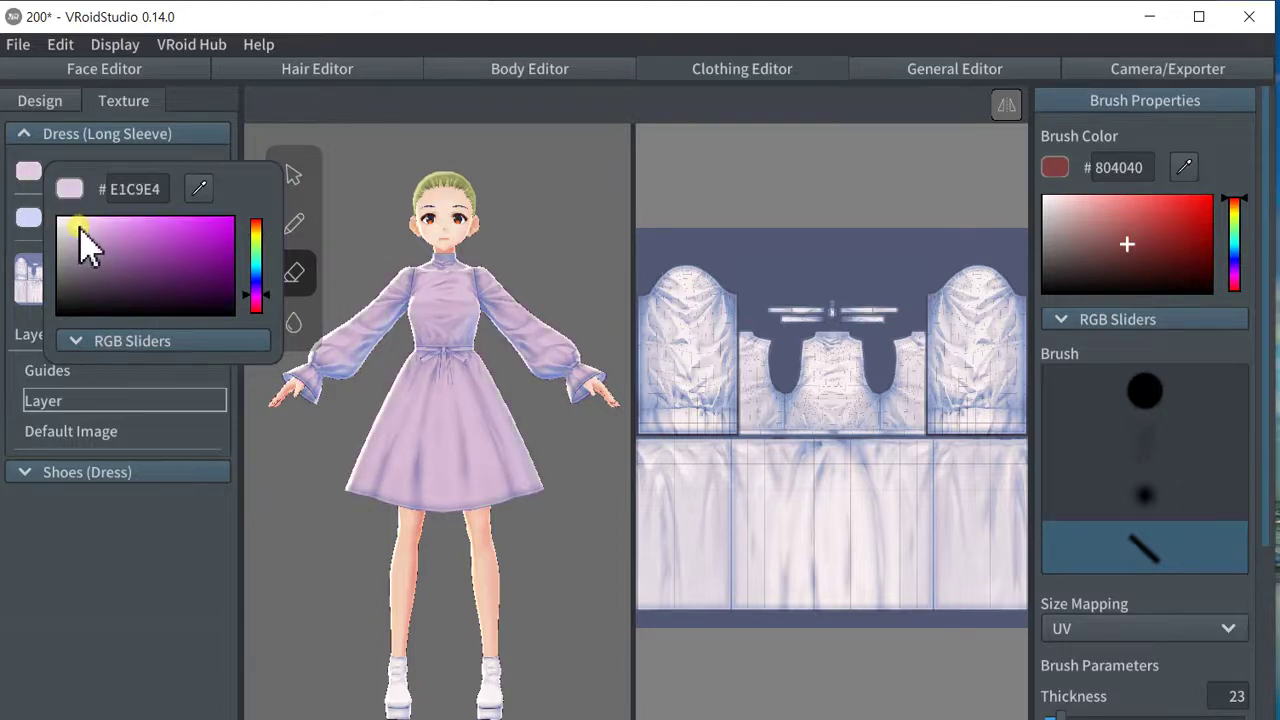
- Inspect the dress's shade color in its color picker without changing it
click(27, 215)
click(27, 215)
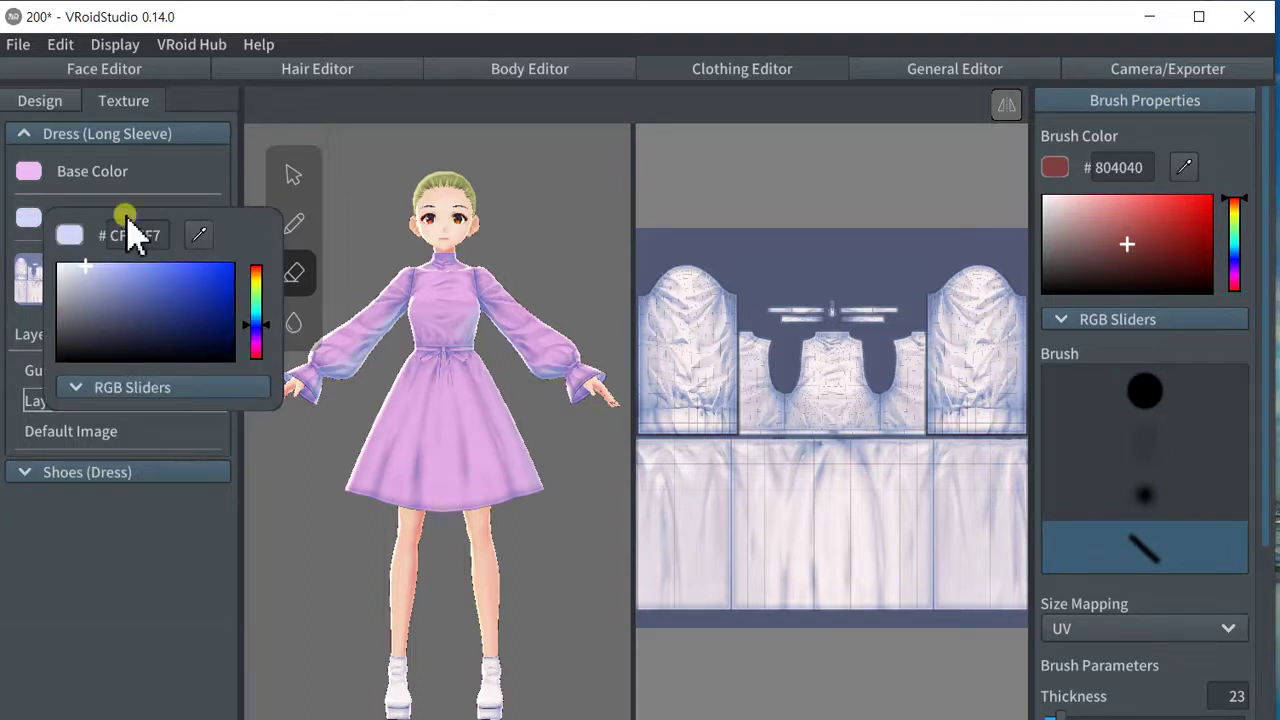
click(161, 172)
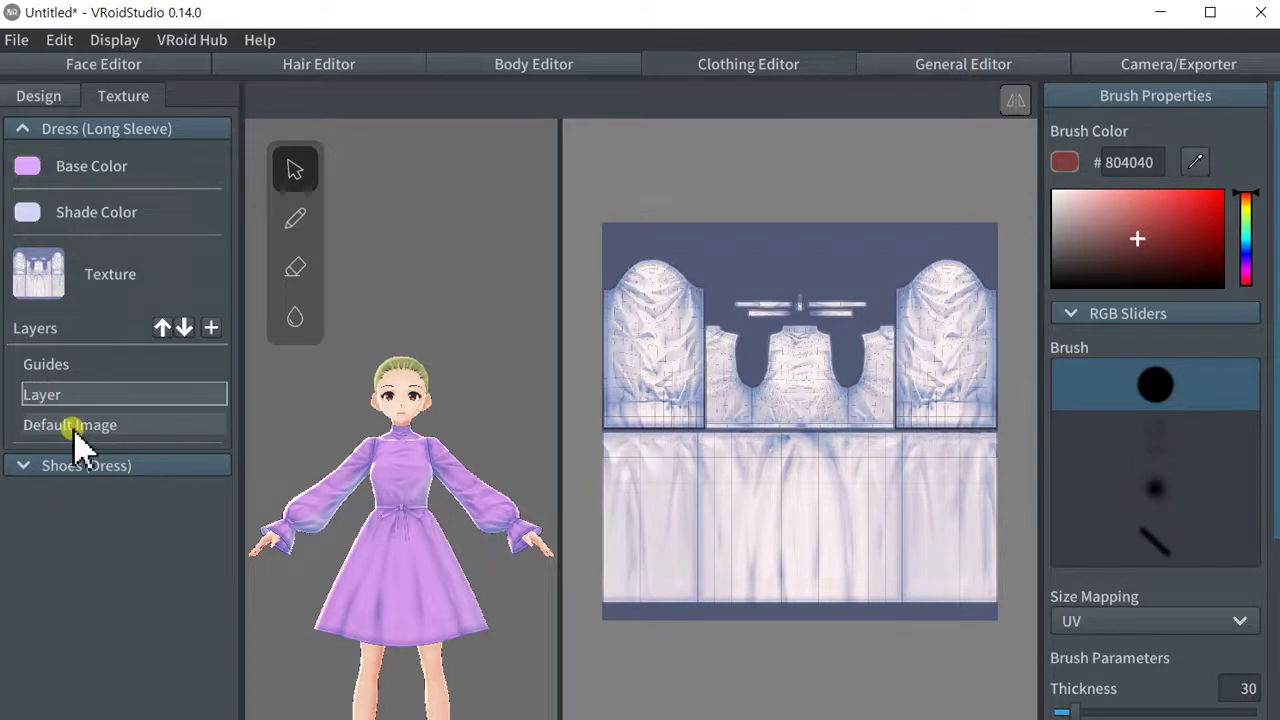
- View the Default Image layer's options and its rename dialog, keeping the name Default Image
right_click(75, 430)
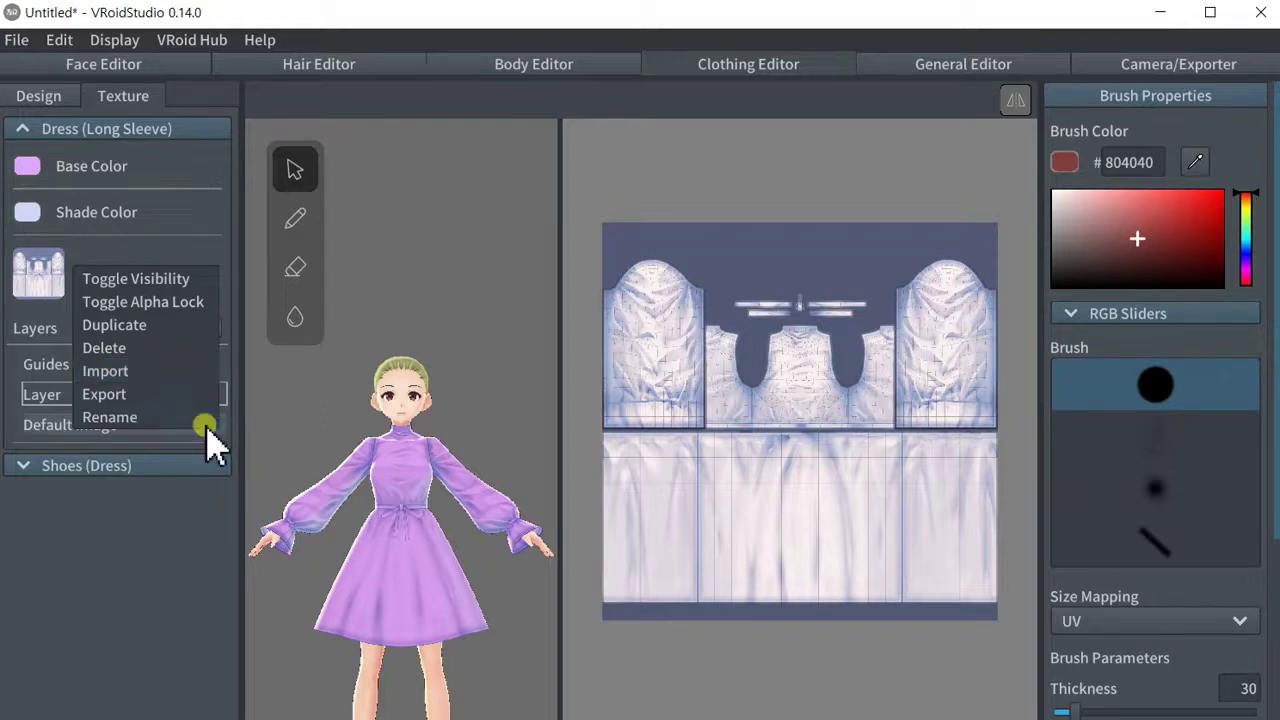
click(125, 418)
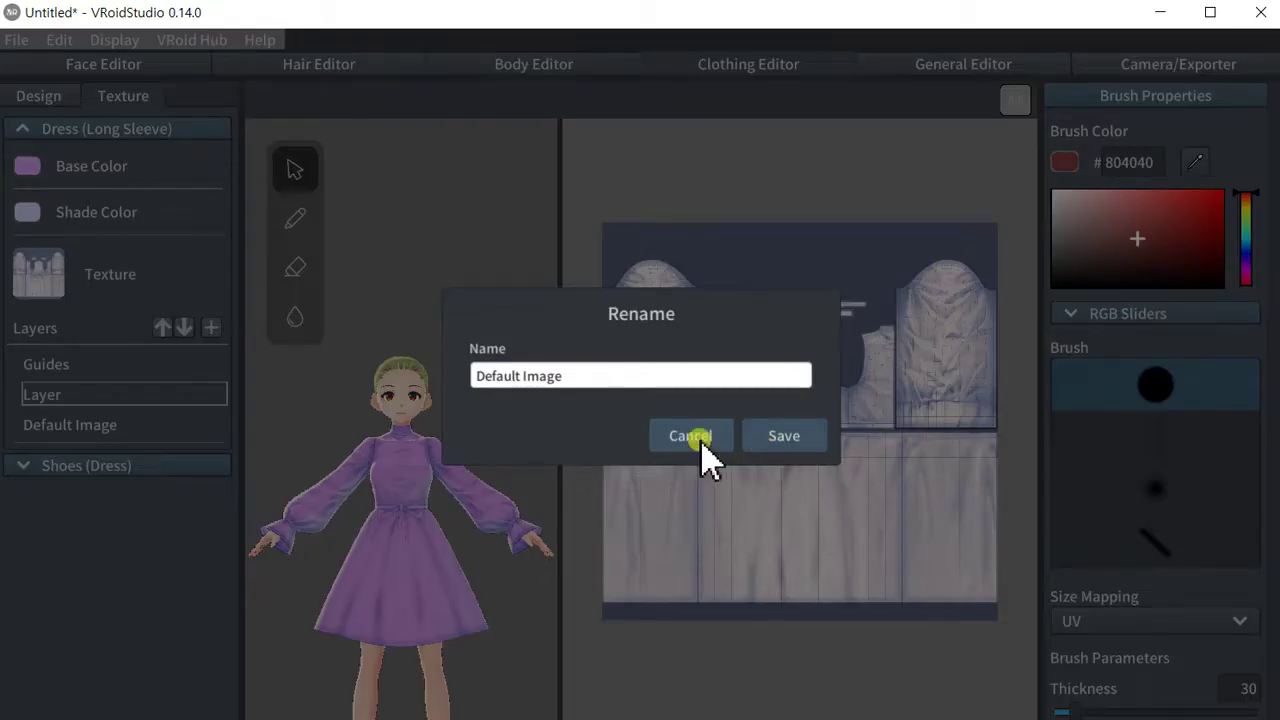
click(783, 450)
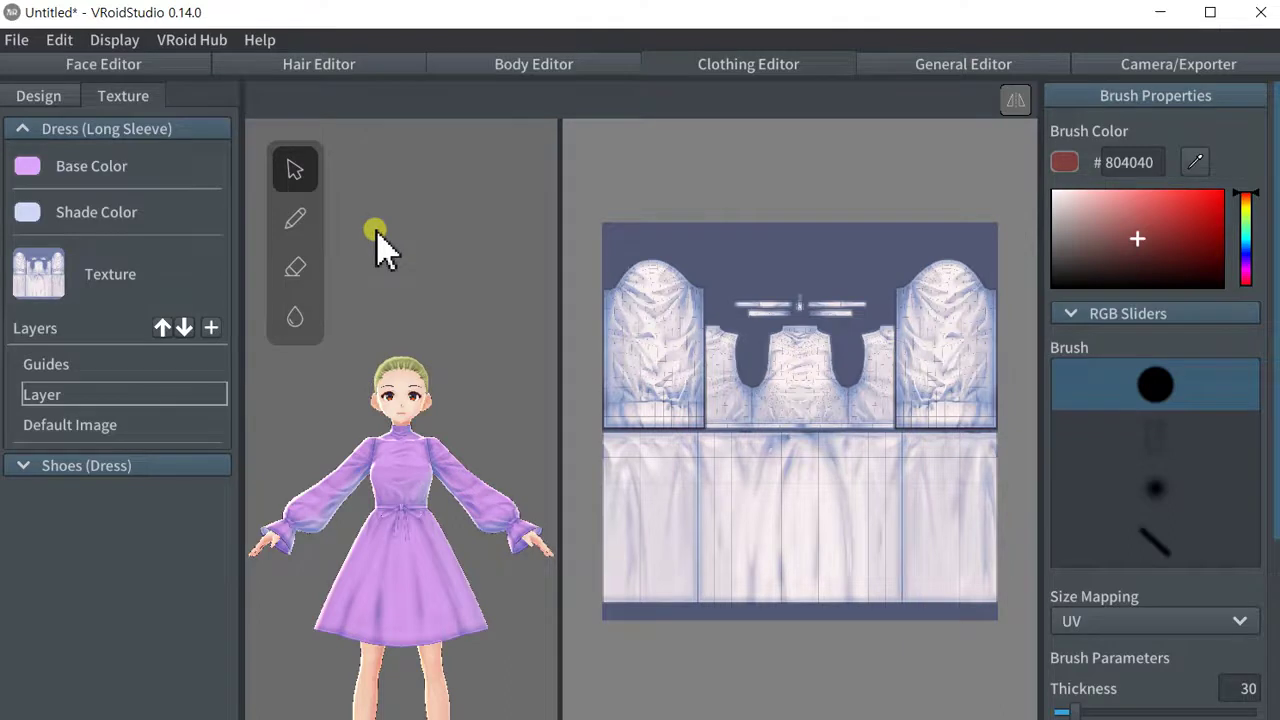
- Erase the waist ribbon strips above the bodice on the Default Image layer, using an eraser thickness of 130
scroll(672, 485, up, 2)
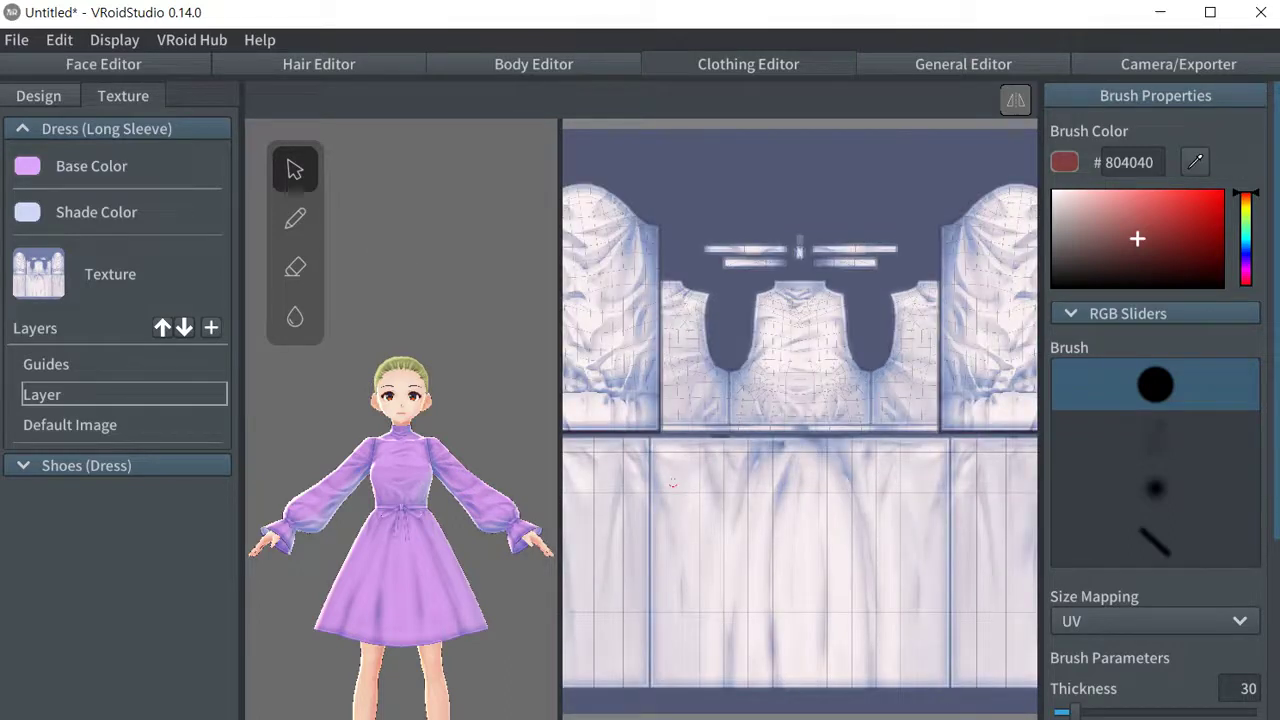
scroll(672, 483, up, 4)
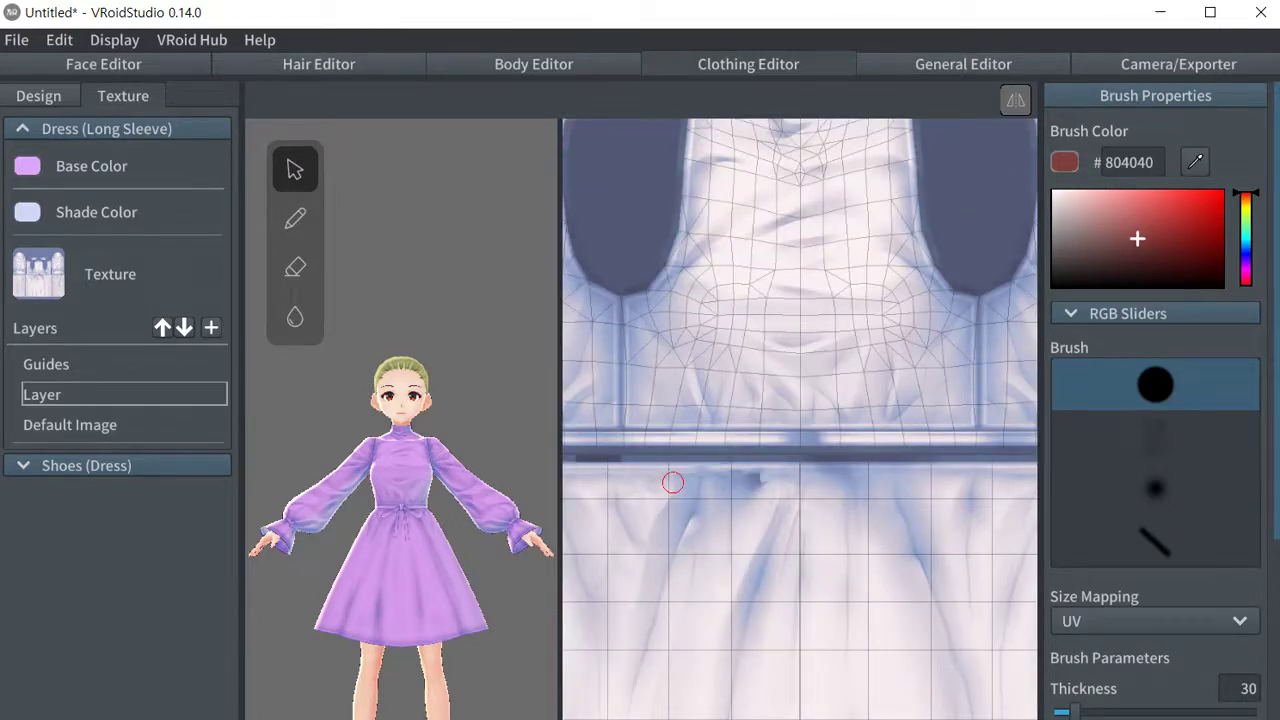
scroll(672, 483, down, 6)
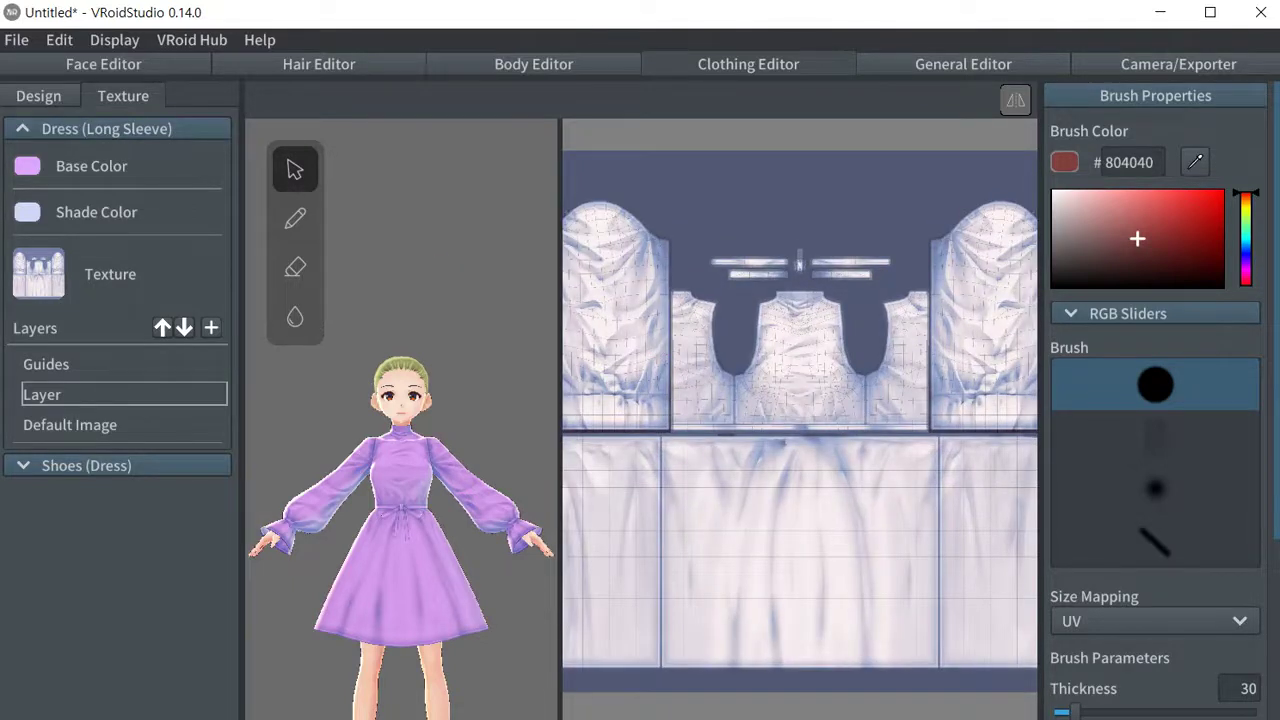
drag(843, 237, 842, 258)
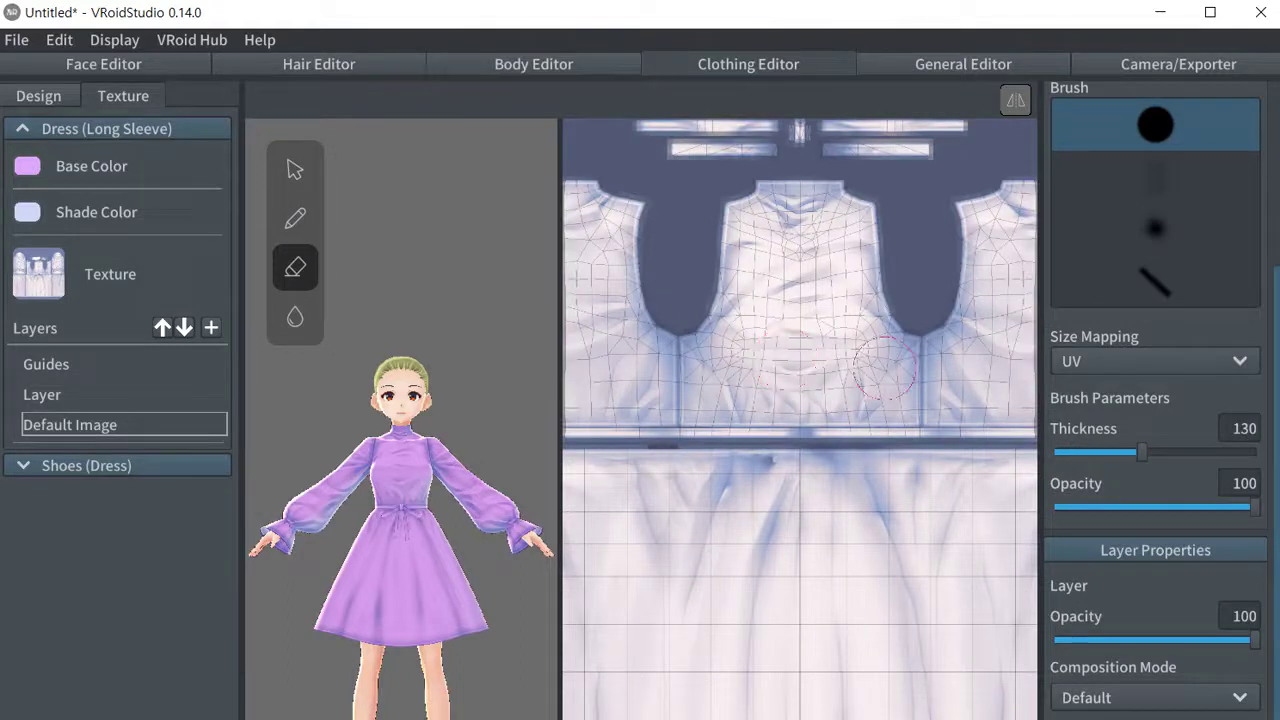
middle_drag(884, 368, 865, 549)
mouse_move(789, 292)
mouse_down()
mouse_move(646, 308)
mouse_move(928, 312)
mouse_up()
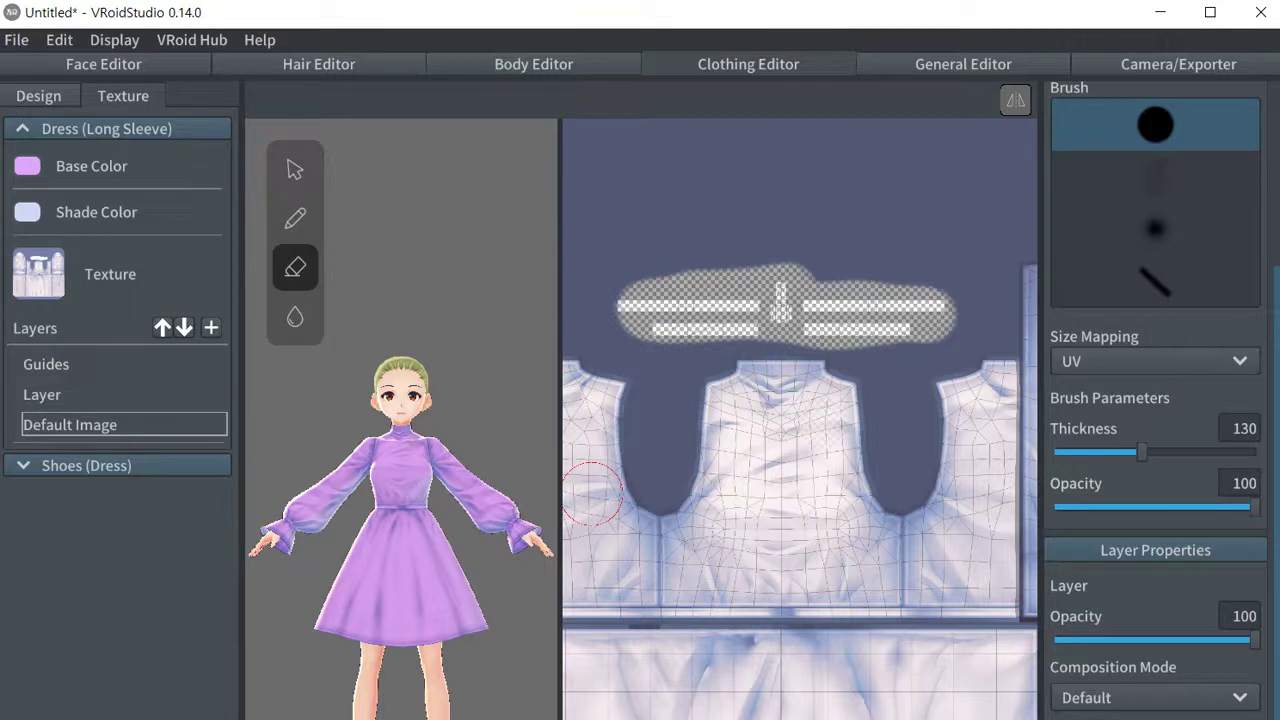
- Erase most of the first sleeve's area on the dress's Default Image layer, down toward the cuff
mouse_move(650, 430)
middle_down()
mouse_move(912, 405)
mouse_move(1018, 417)
middle_up()
scroll(732, 325, up, 2)
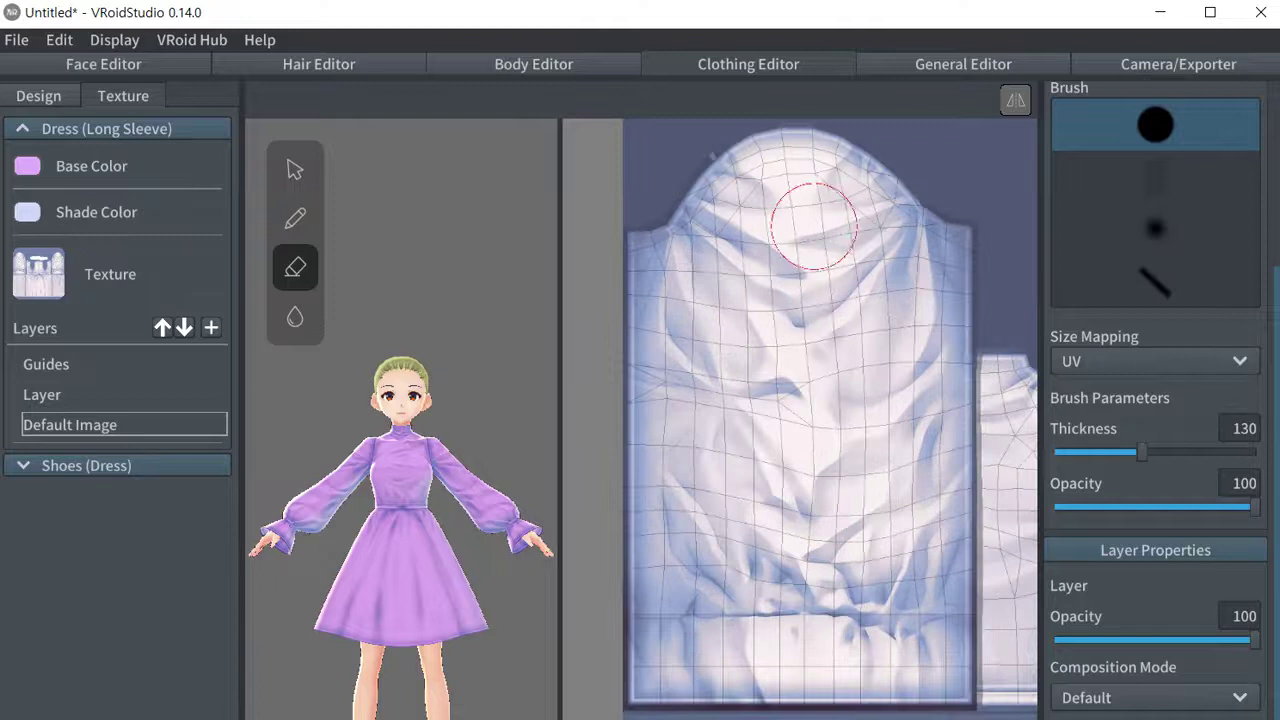
mouse_move(820, 194)
mouse_down()
mouse_move(755, 423)
mouse_move(674, 257)
mouse_move(651, 543)
mouse_move(630, 283)
mouse_up()
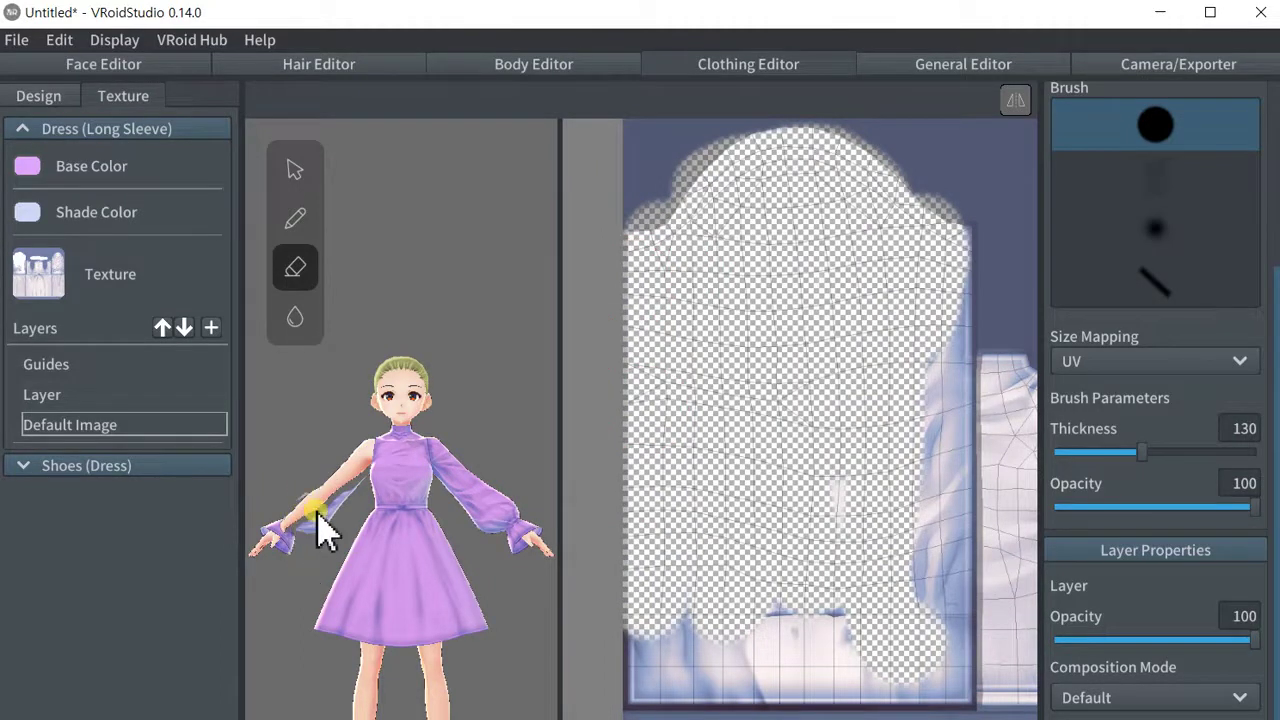
mouse_move(689, 598)
mouse_down()
mouse_move(660, 612)
mouse_move(647, 650)
mouse_up()
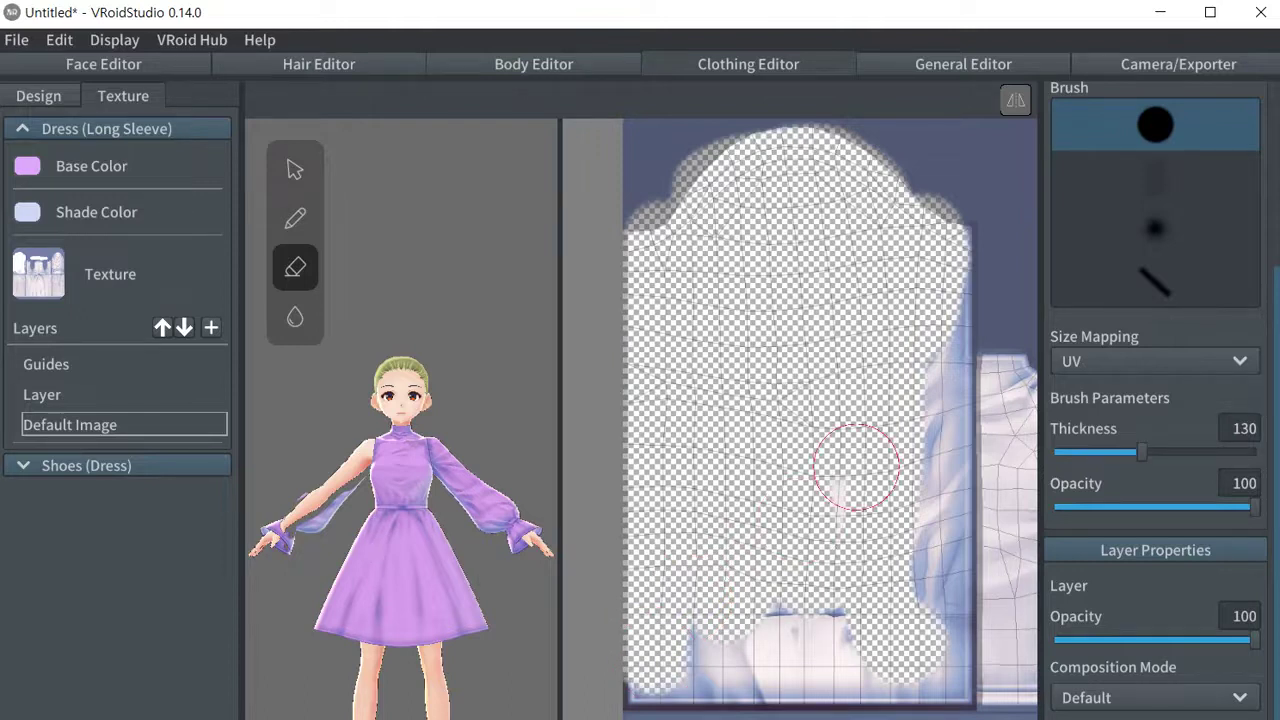
- Try erasing the leftover strip along the first sleeve's inner edge, check the model from behind, and undo the stroke
mouse_move(943, 397)
mouse_down()
mouse_move(958, 560)
mouse_move(958, 467)
mouse_move(948, 557)
mouse_up()
right_drag(428, 571, 250, 572)
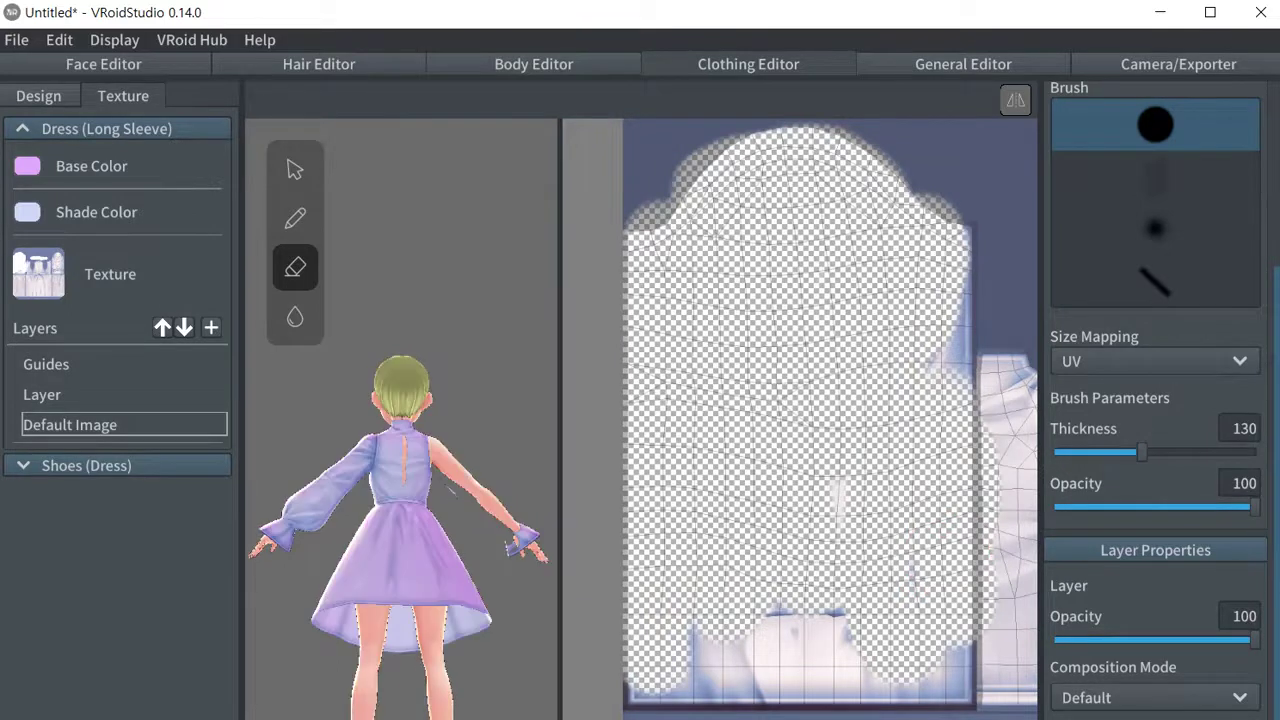
right_drag(337, 590, 378, 582)
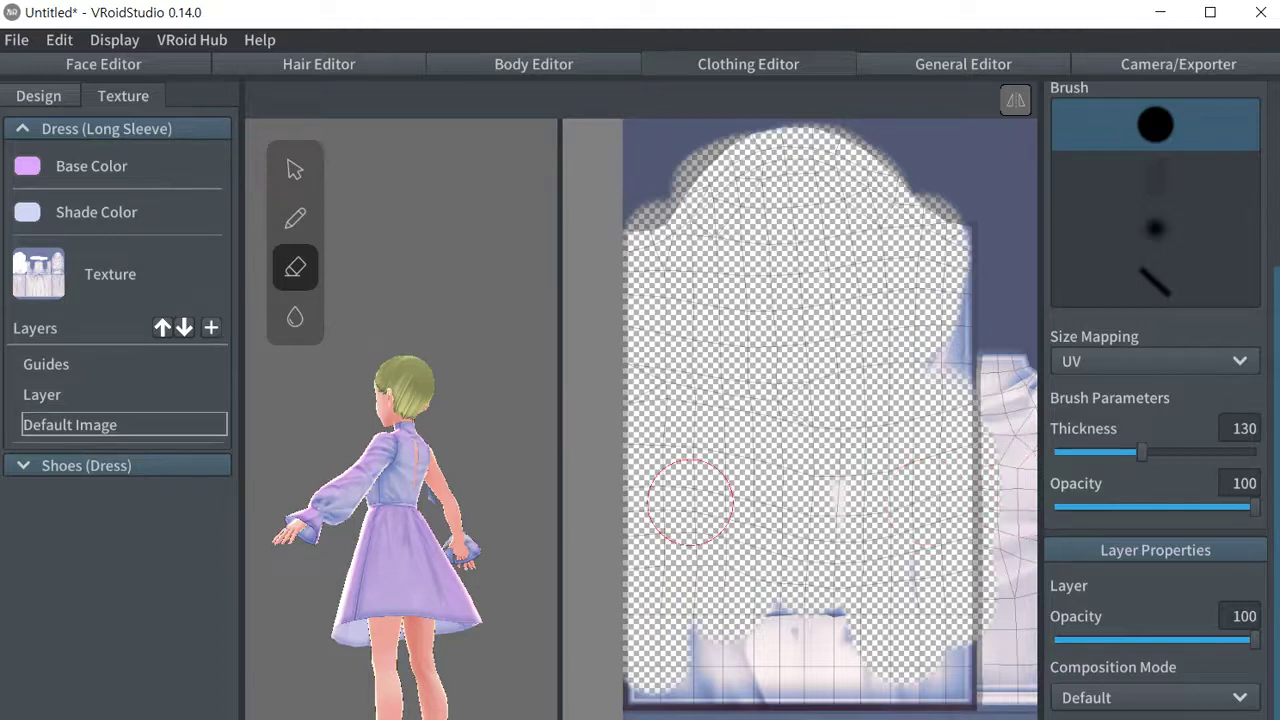
right_drag(470, 545, 422, 545)
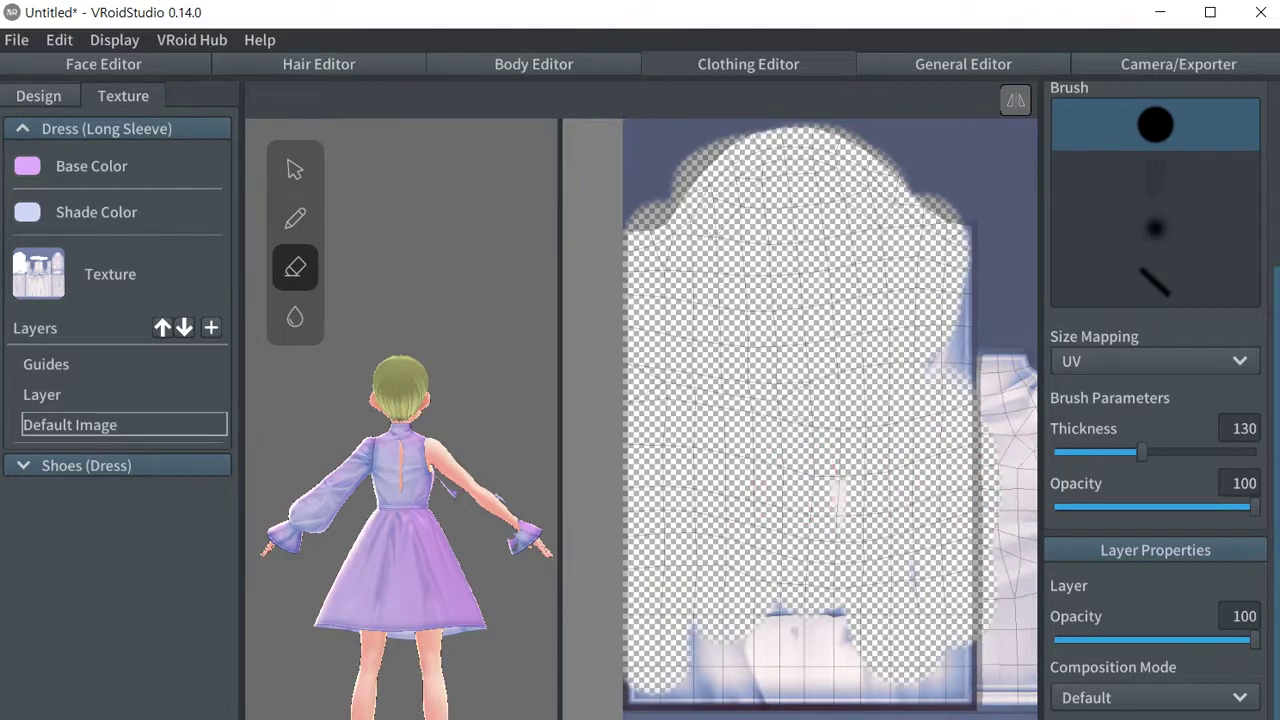
right_drag(388, 540, 414, 450)
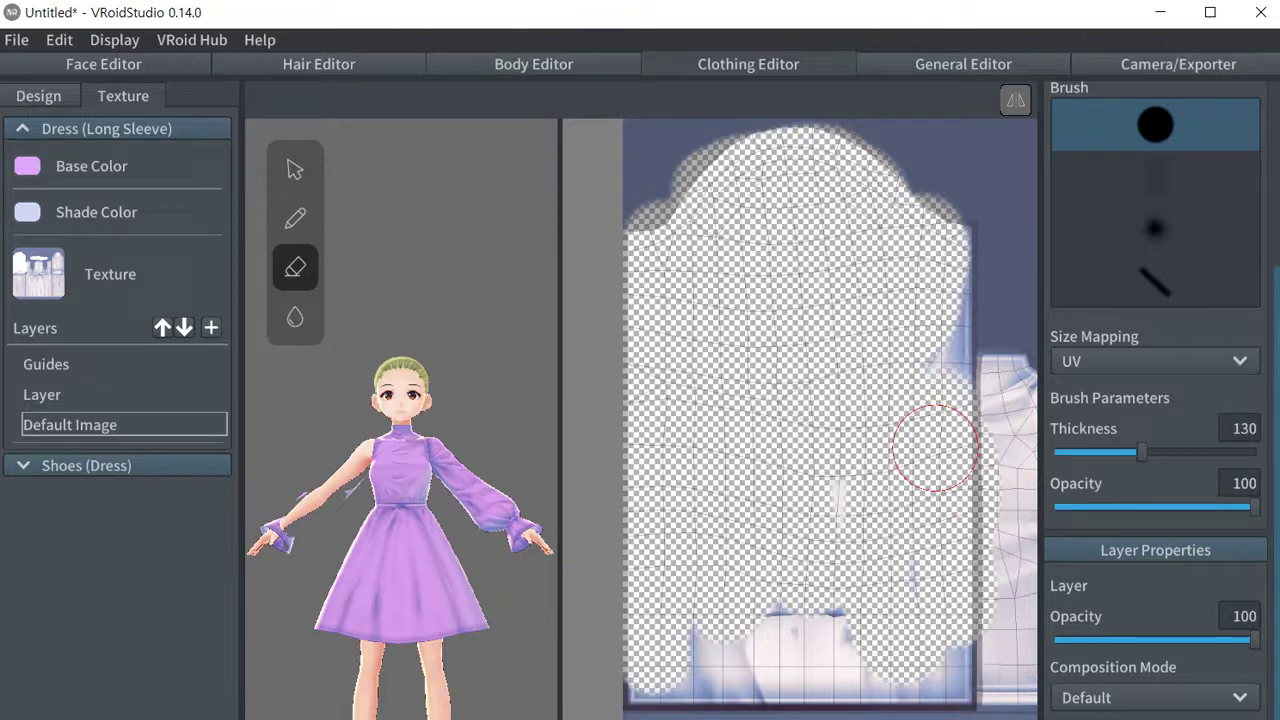
key(ctrl+z)
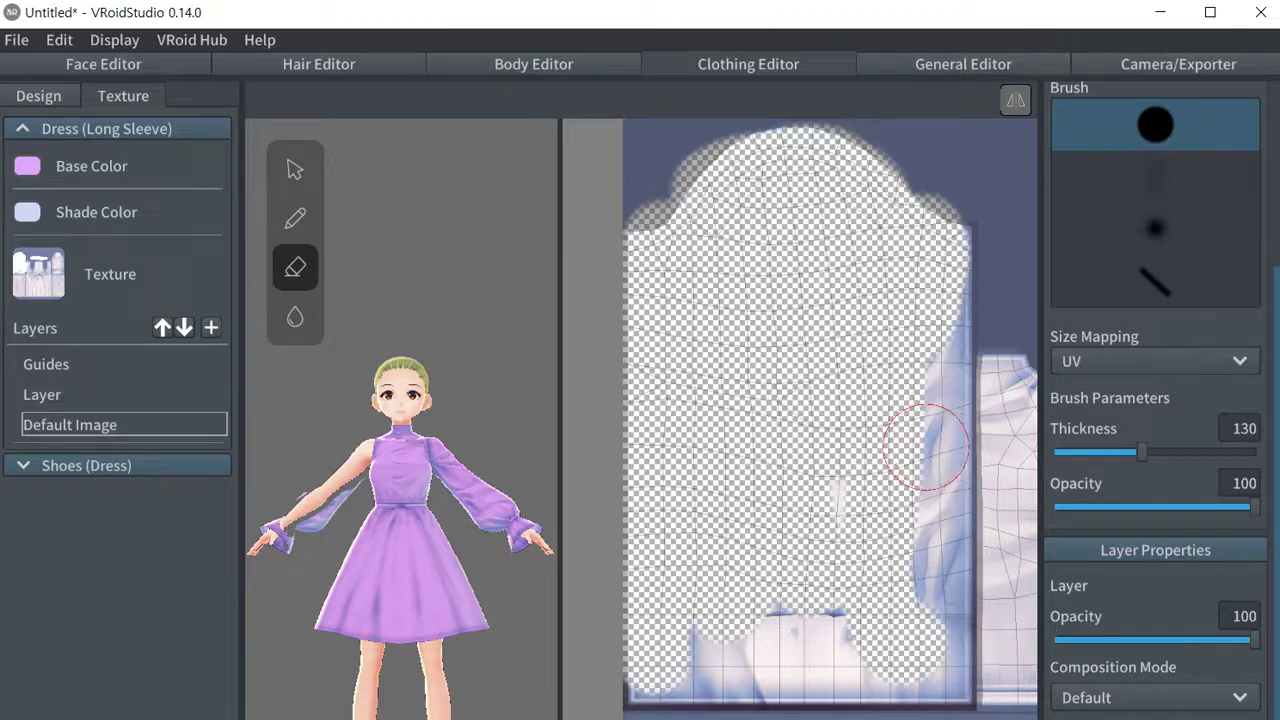
- Erase the first sleeve's leftover side strip and cuff area, refining the upper inner edge with a thickness of 54
mouse_move(903, 471)
mouse_down()
mouse_move(930, 385)
mouse_move(918, 635)
mouse_move(872, 652)
mouse_move(851, 466)
mouse_move(823, 523)
mouse_move(850, 520)
mouse_up()
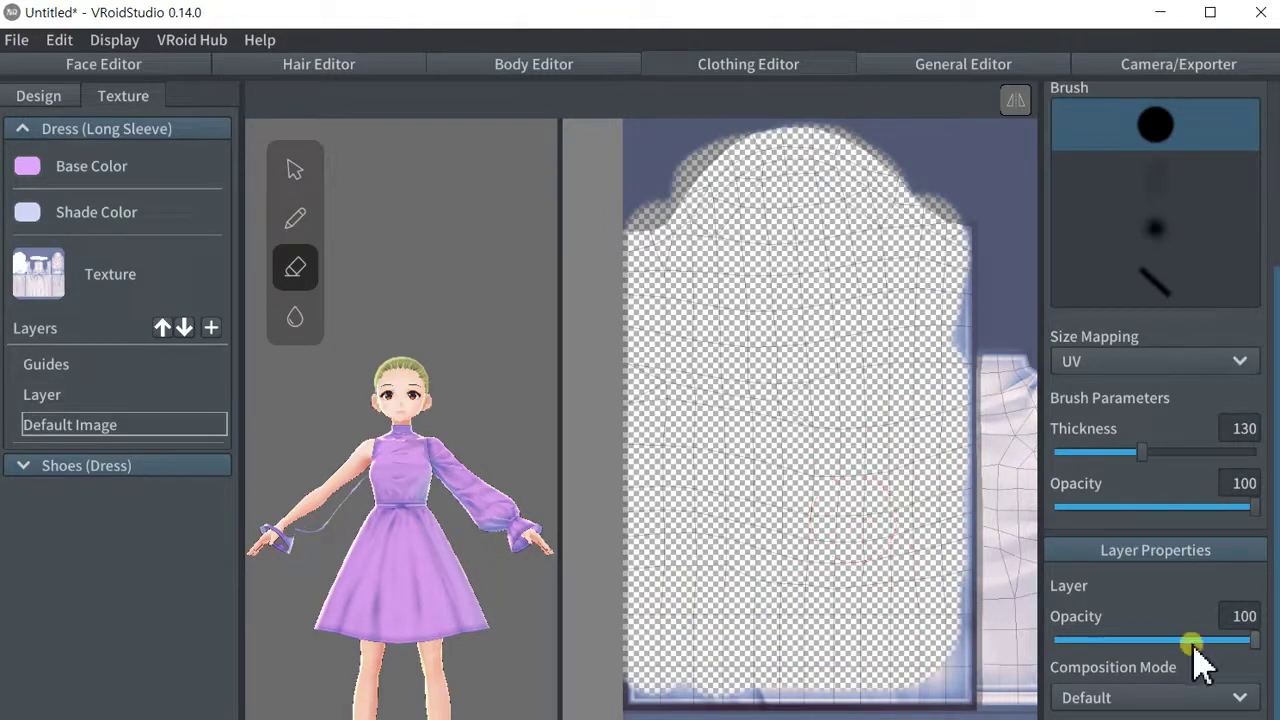
click(1091, 453)
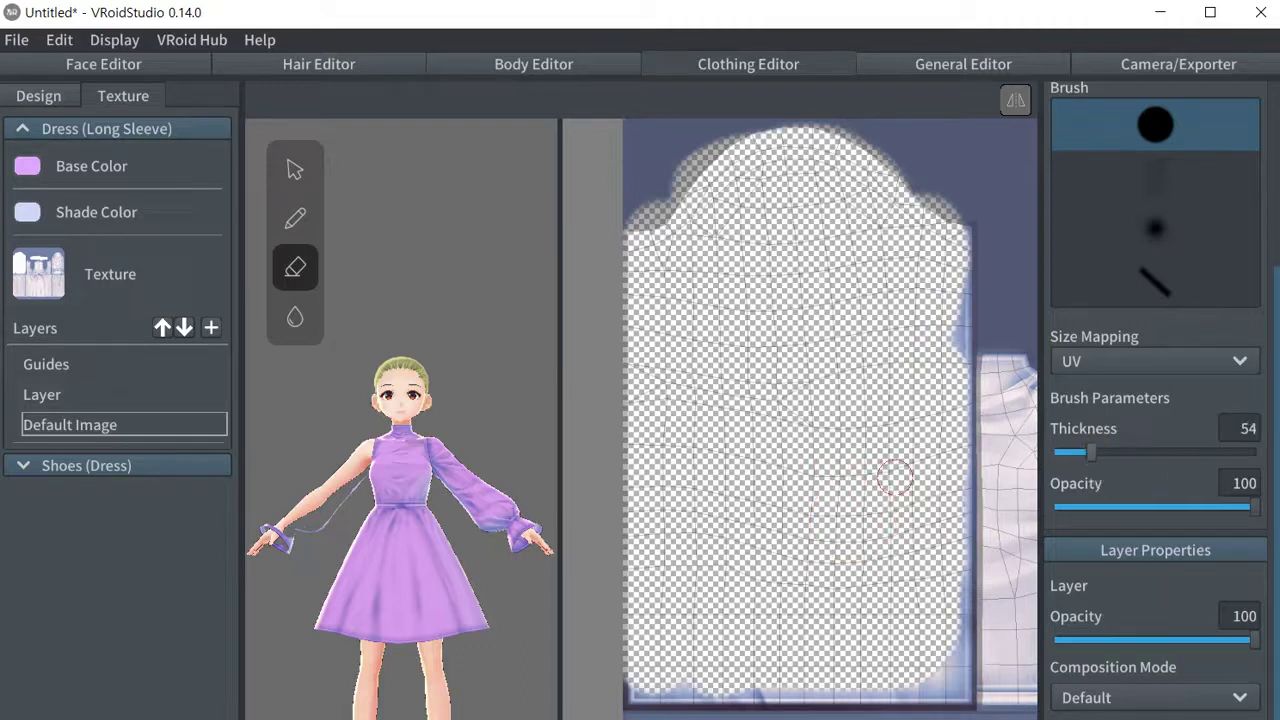
scroll(895, 477, up, 2)
middle_drag(940, 342, 840, 284)
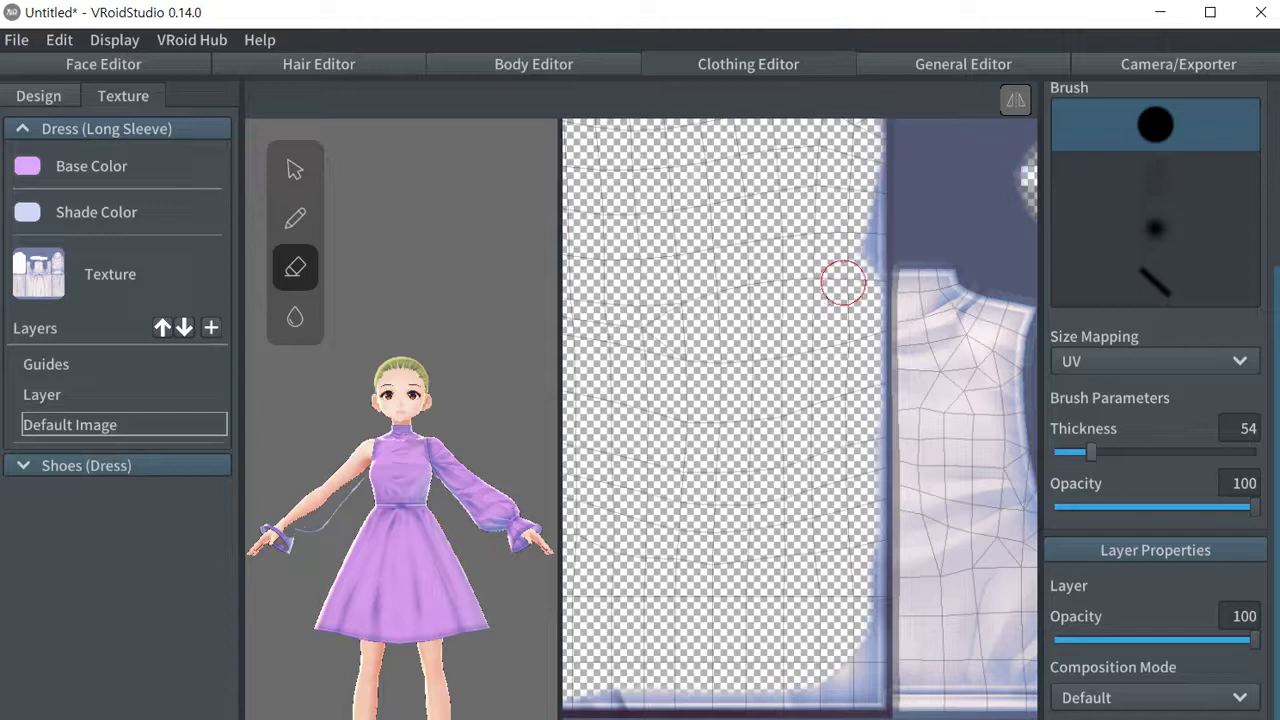
drag(853, 272, 880, 155)
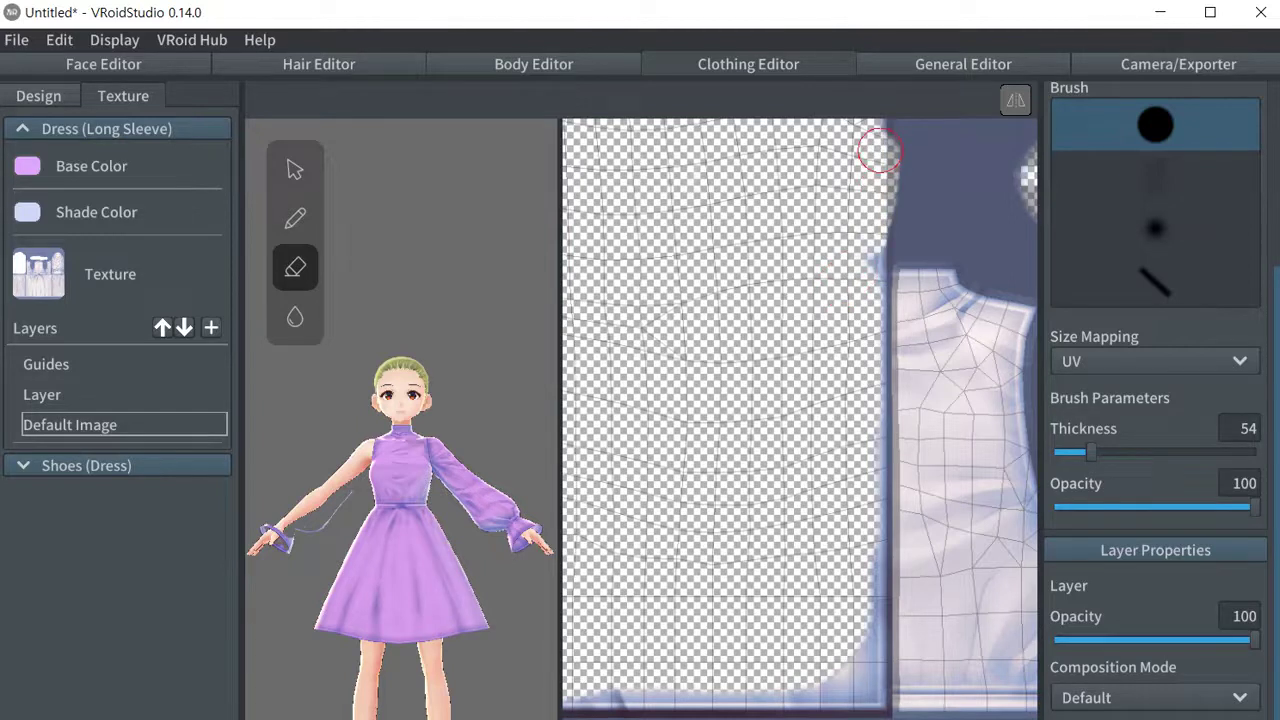
middle_drag(880, 150, 855, 270)
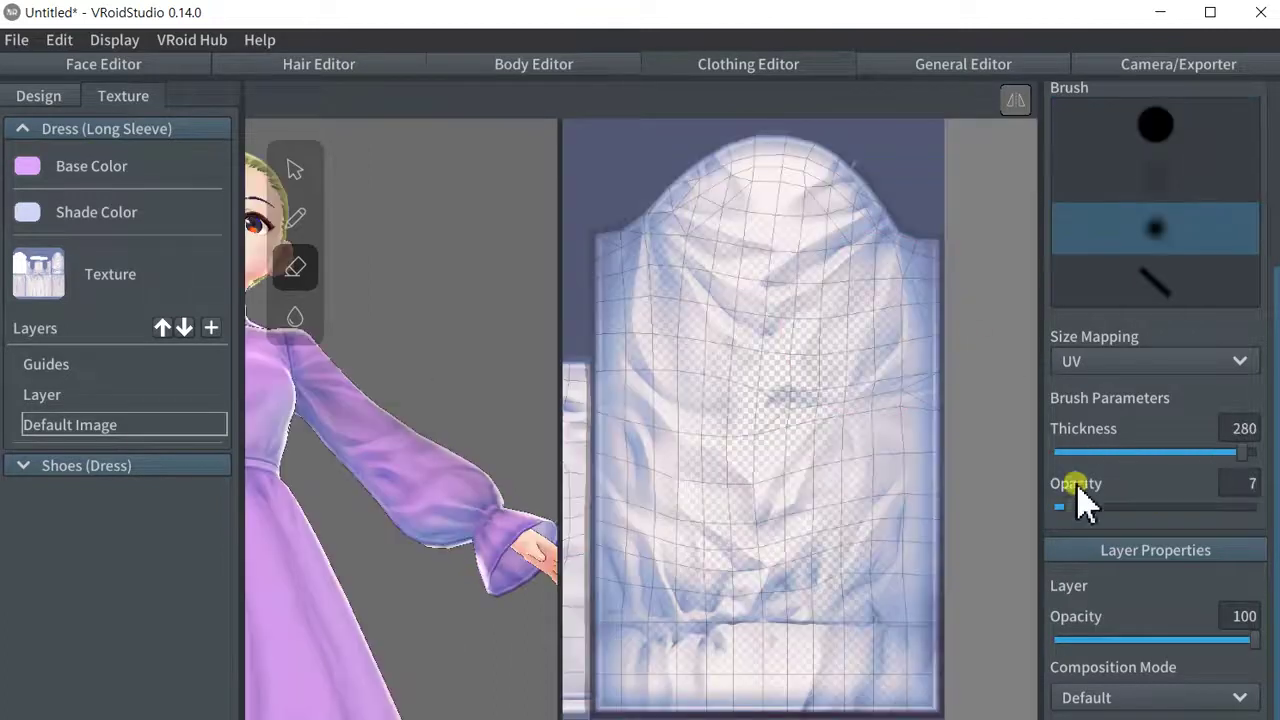
- Erase the other sleeve's texture at 100 opacity, cleaning up the lower inner corner with a thickness of 19
drag(1072, 507, 1250, 507)
mouse_move(640, 265)
mouse_down()
mouse_move(748, 234)
mouse_move(820, 242)
mouse_move(871, 457)
mouse_move(663, 229)
mouse_move(677, 286)
mouse_move(677, 523)
mouse_move(960, 612)
mouse_up()
click(1057, 451)
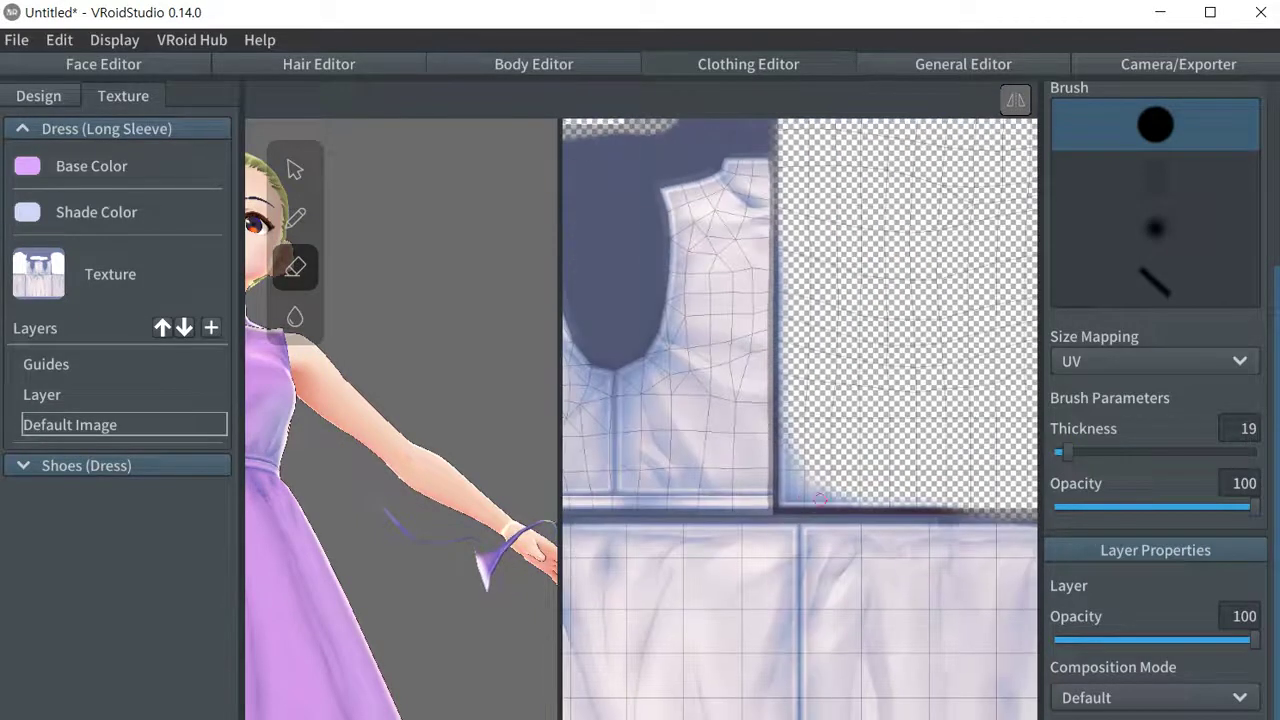
mouse_move(810, 505)
mouse_down()
mouse_move(784, 252)
mouse_move(783, 429)
mouse_up()
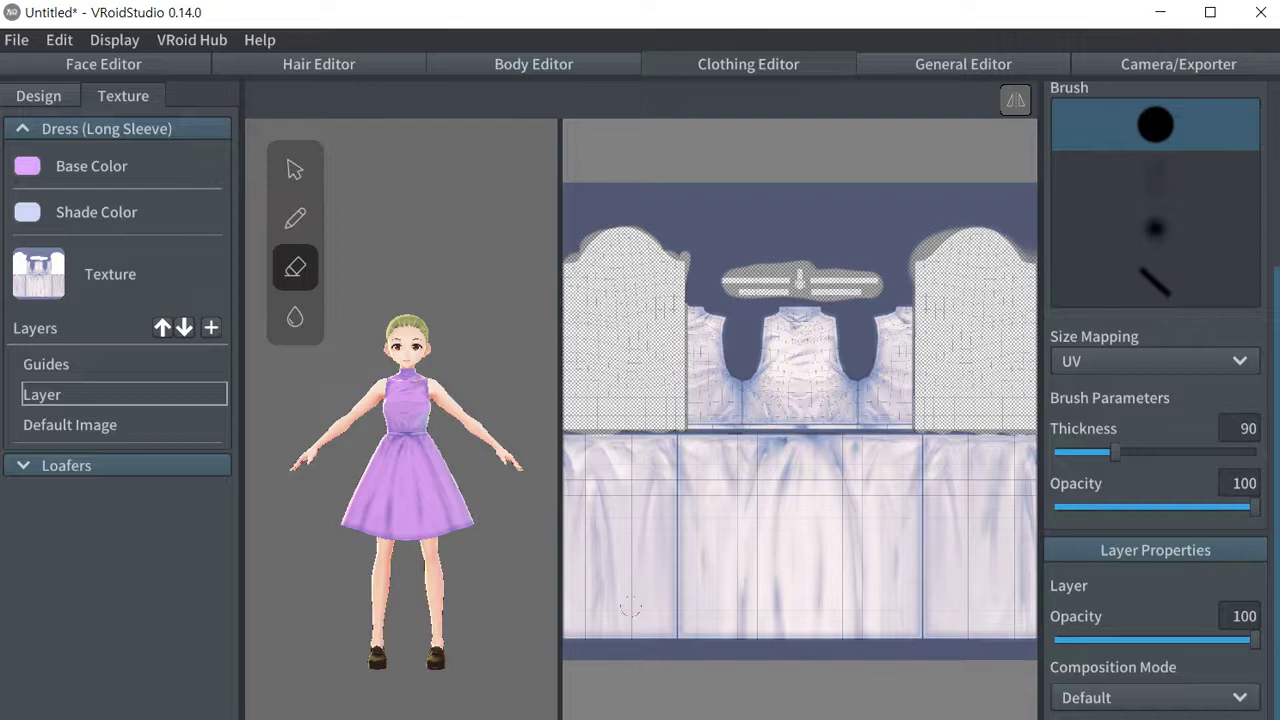
- Change the character's shoes to Basketball Sneakers
mouse_move(432, 504)
right_down()
mouse_move(403, 512)
mouse_move(418, 482)
mouse_move(397, 478)
mouse_move(399, 520)
mouse_move(450, 499)
right_up()
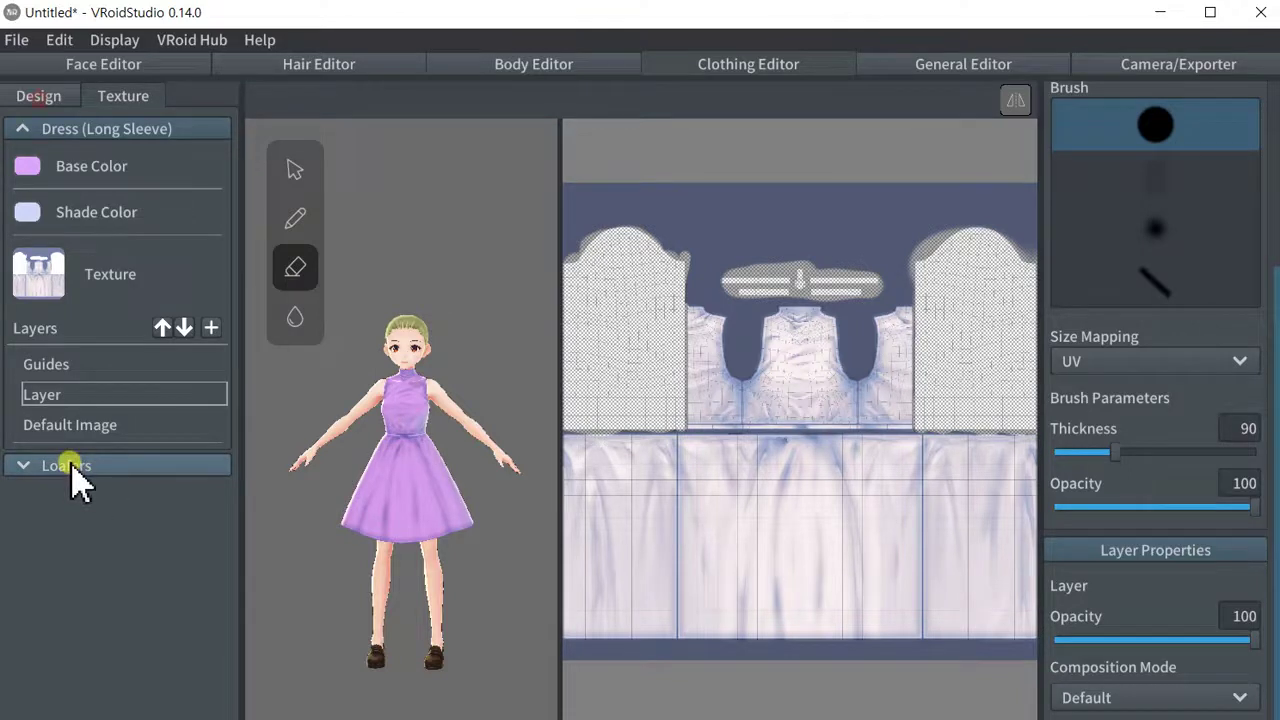
click(40, 100)
click(62, 510)
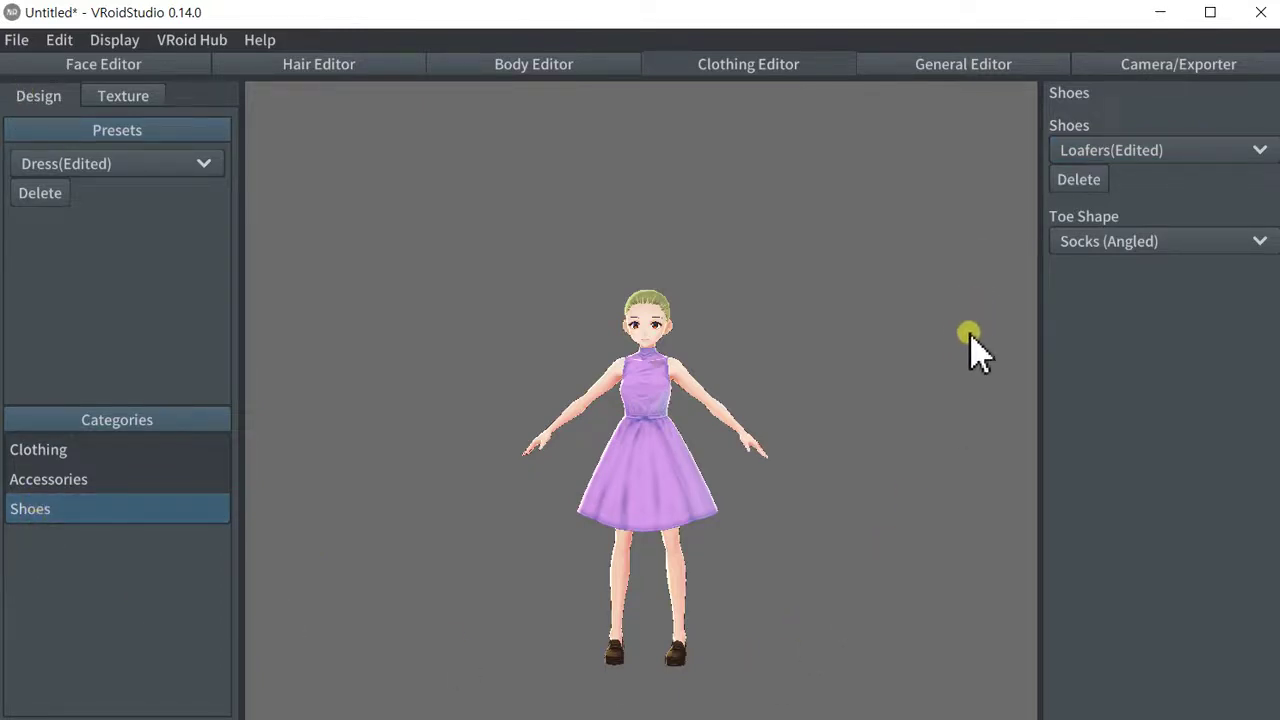
click(1204, 151)
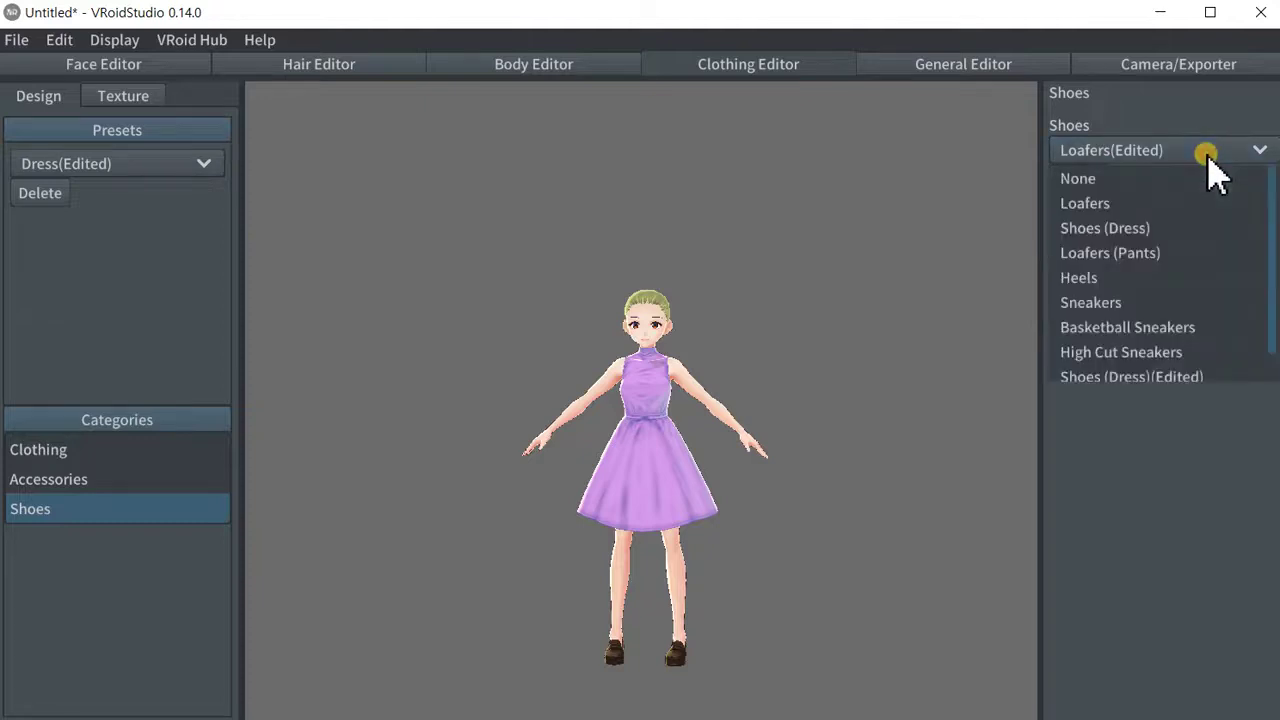
click(1145, 334)
scroll(750, 634, up, 2)
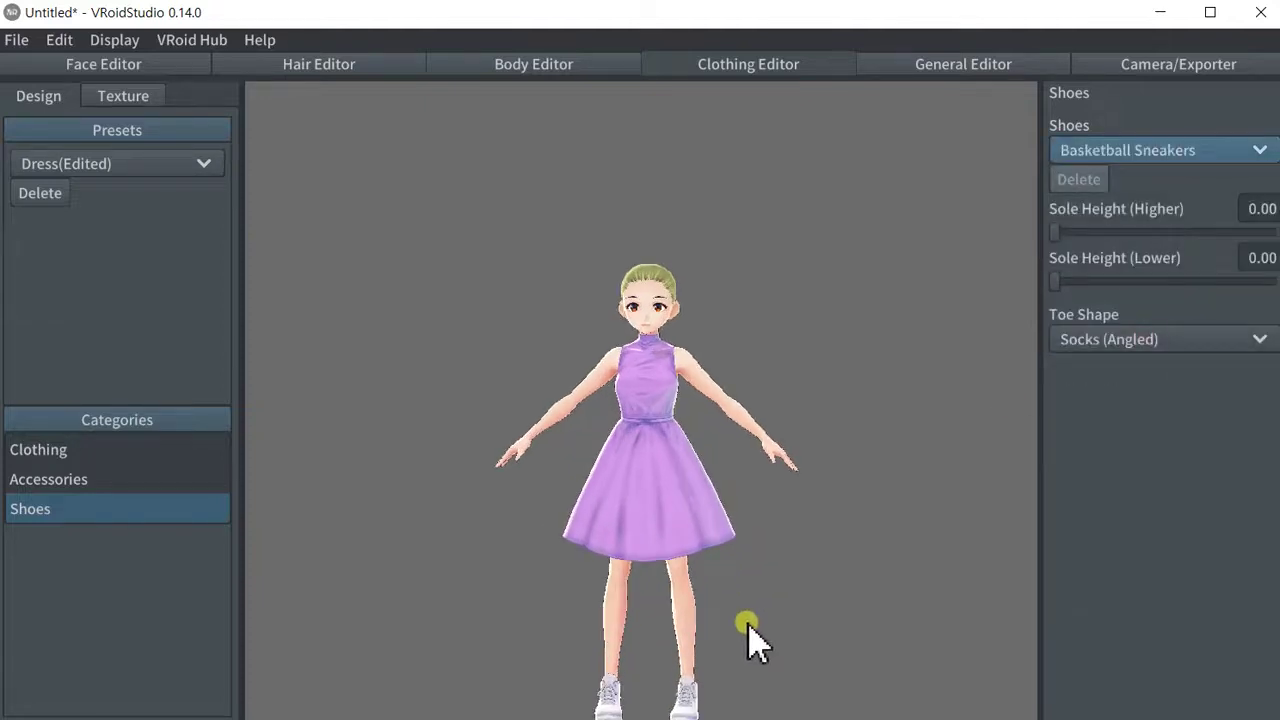
middle_drag(750, 630, 740, 398)
scroll(733, 590, up, 5)
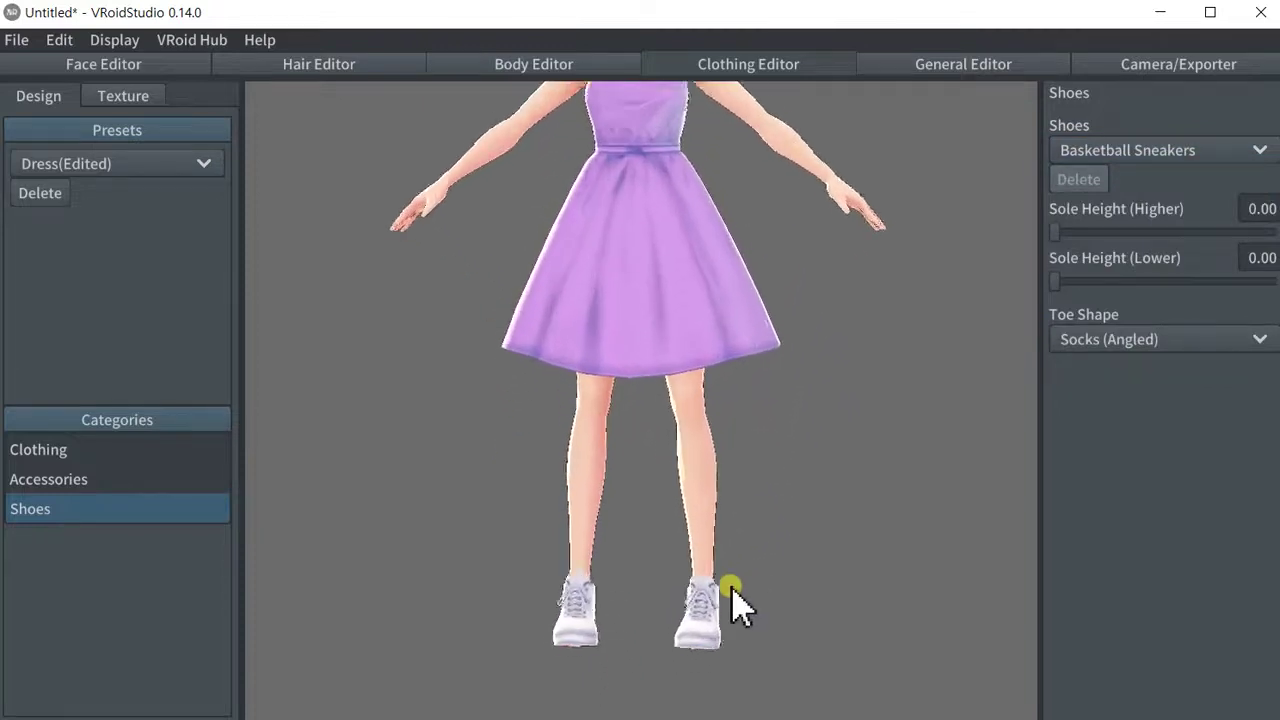
- Try the Shoes (Dress)(Edited) preset on the character with the feet in close-up
middle_drag(808, 625, 734, 389)
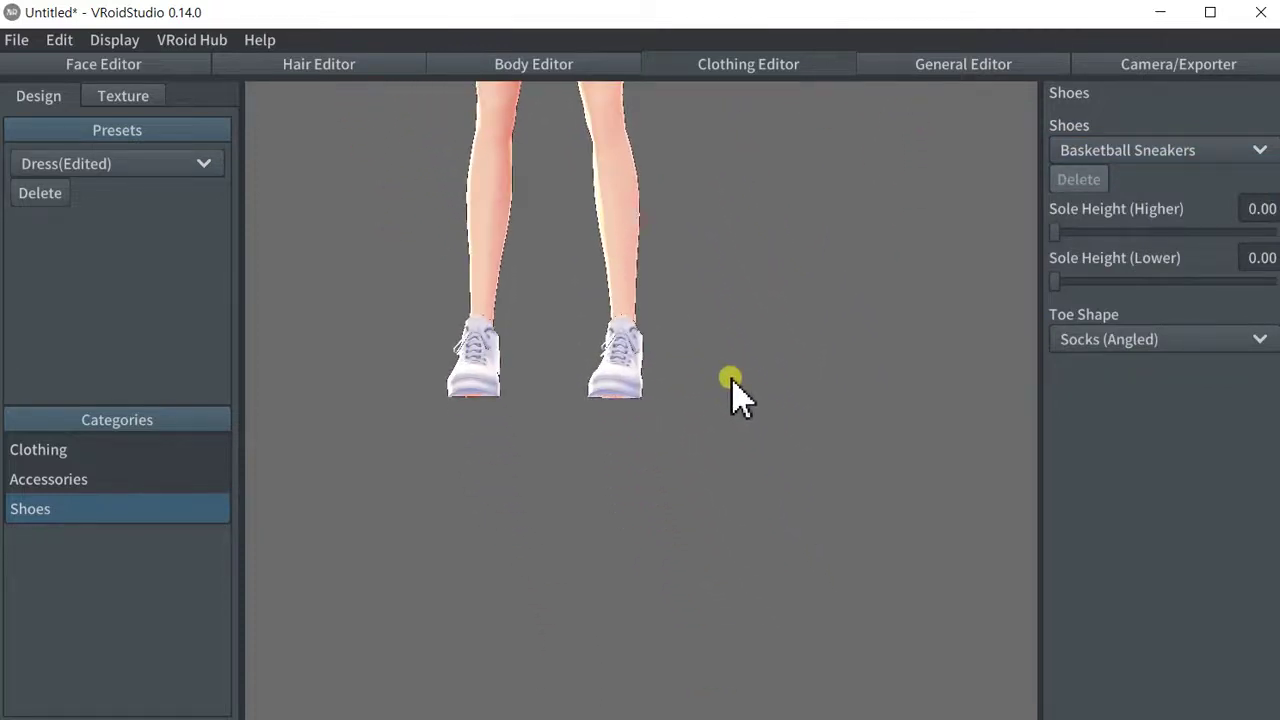
scroll(740, 506, up, 3)
scroll(740, 500, up, 3)
middle_drag(763, 306, 818, 369)
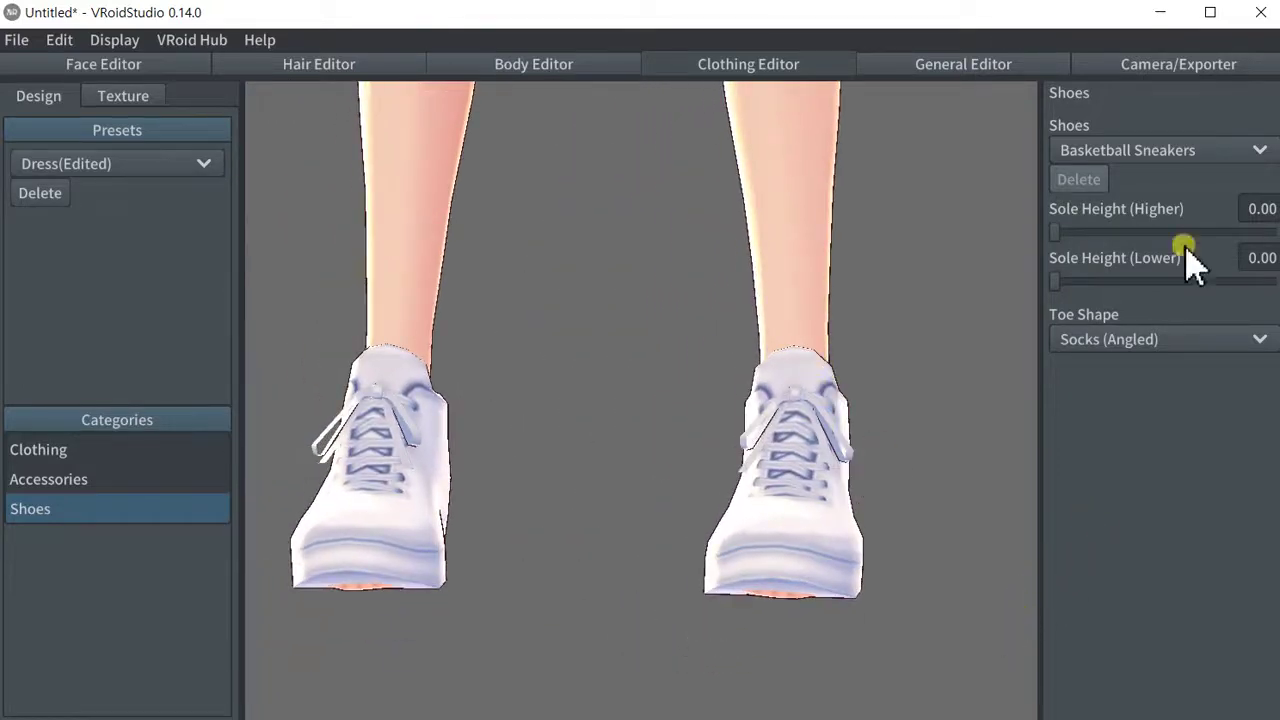
click(1176, 155)
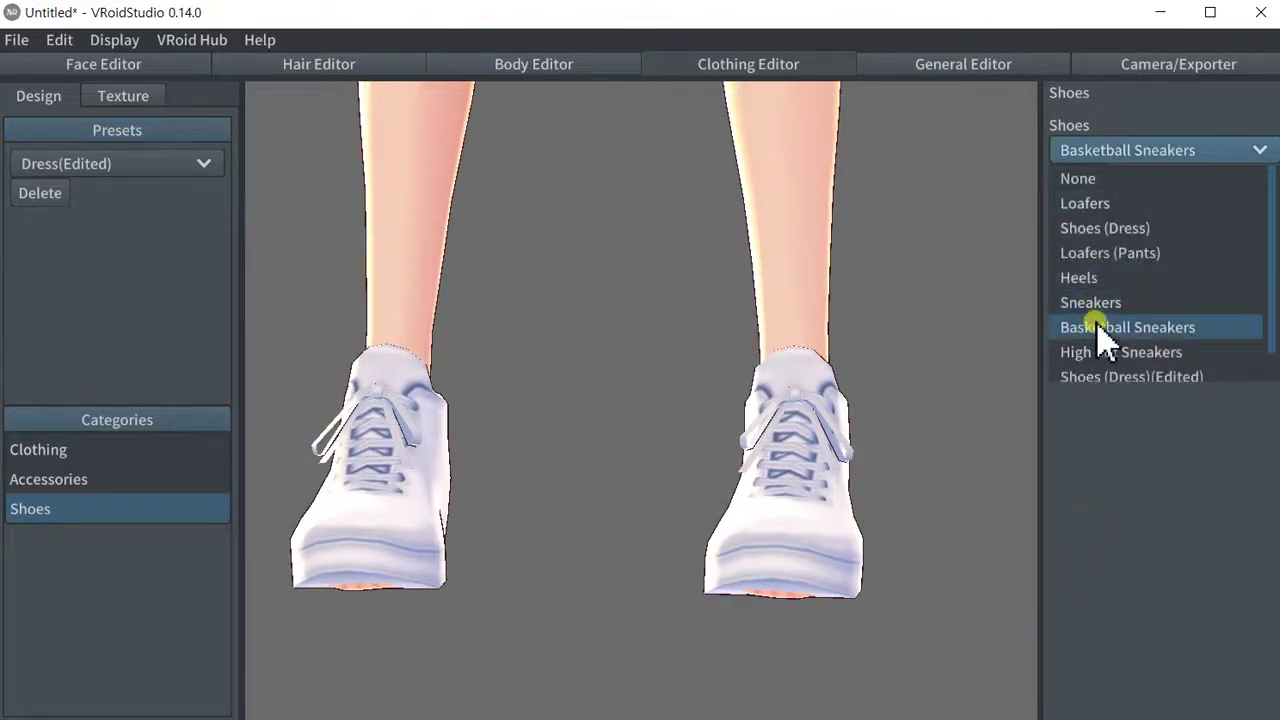
click(1103, 330)
click(1152, 158)
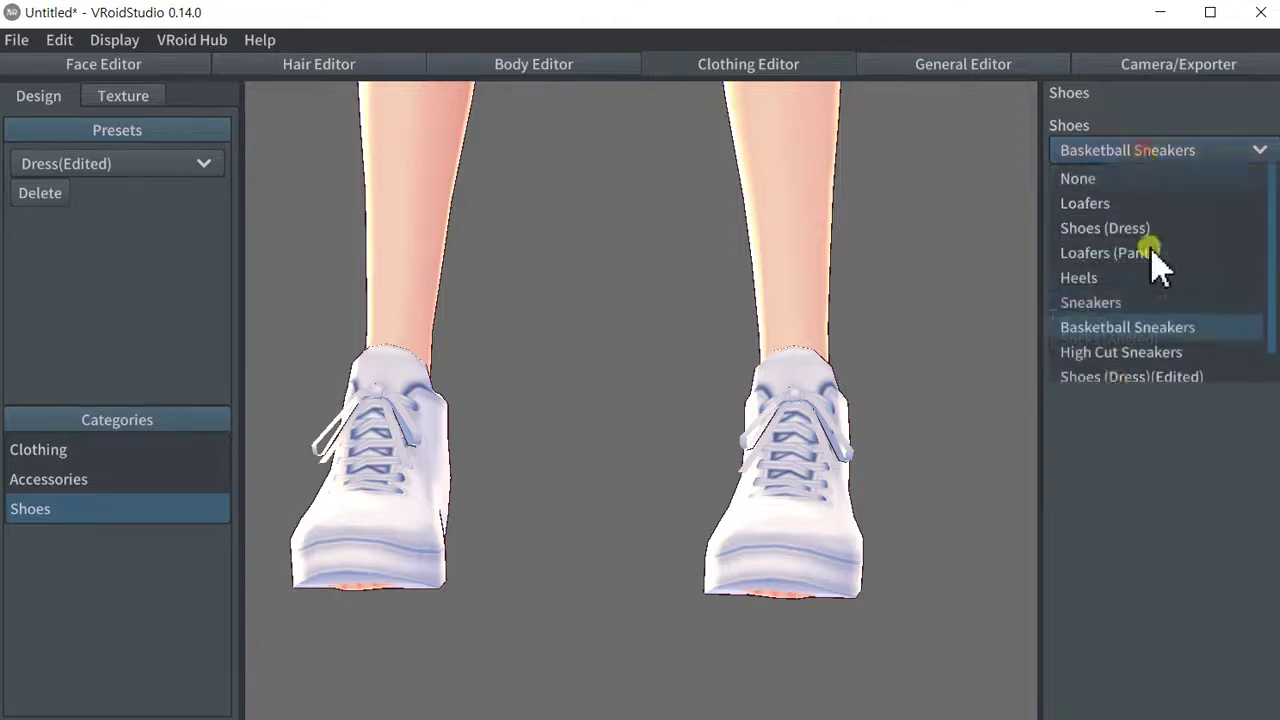
scroll(1163, 325, down, 1)
click(1138, 347)
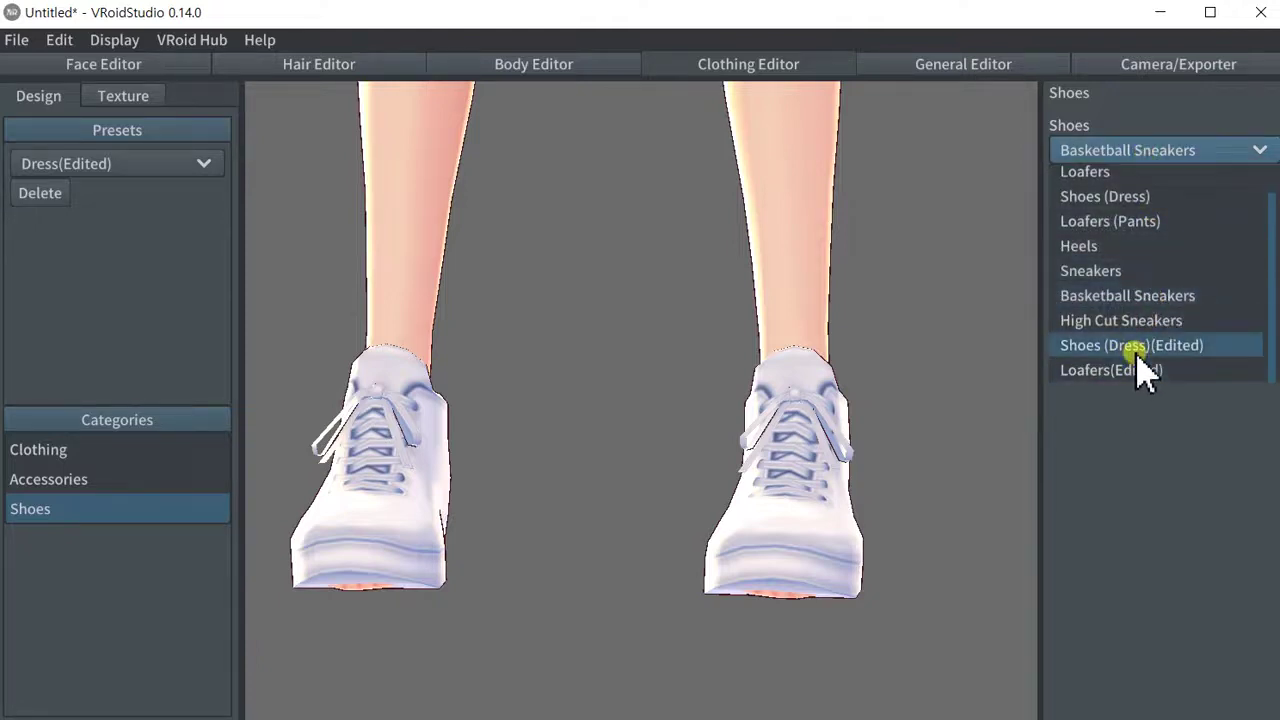
- Try the Loafers and the Shoes (Dress) presets on the character's feet
click(1180, 160)
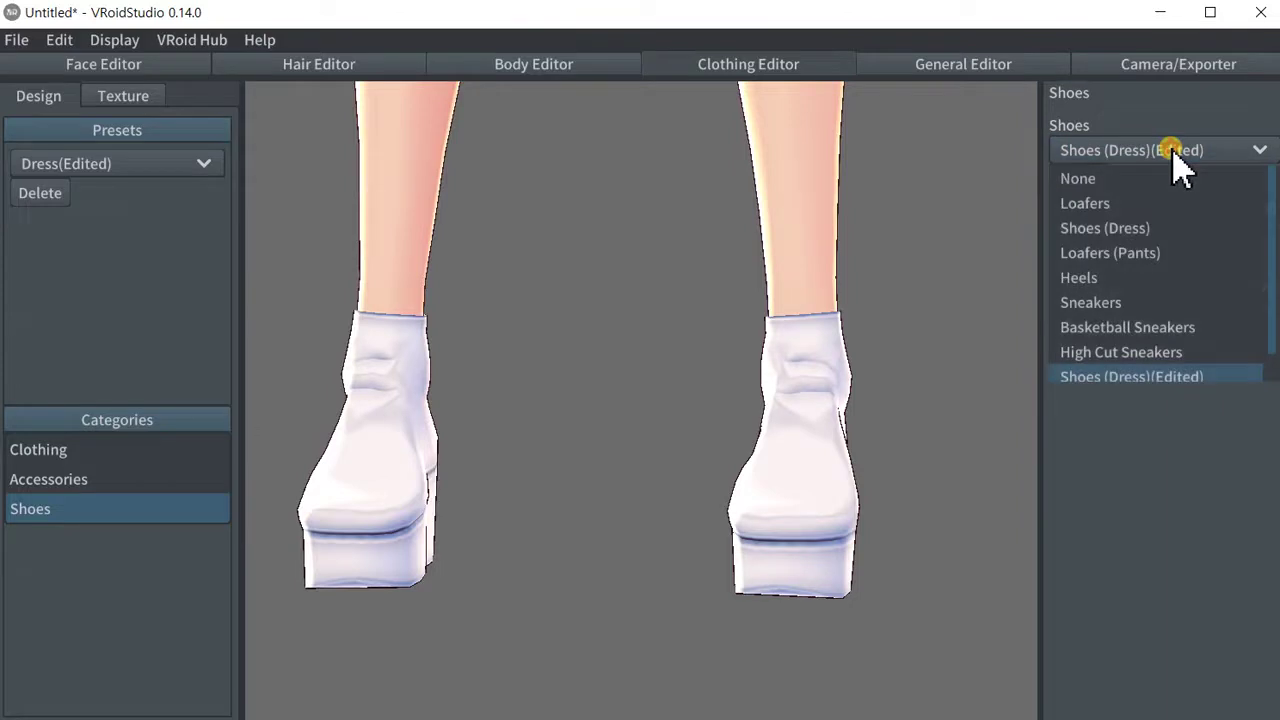
click(1126, 216)
click(1146, 148)
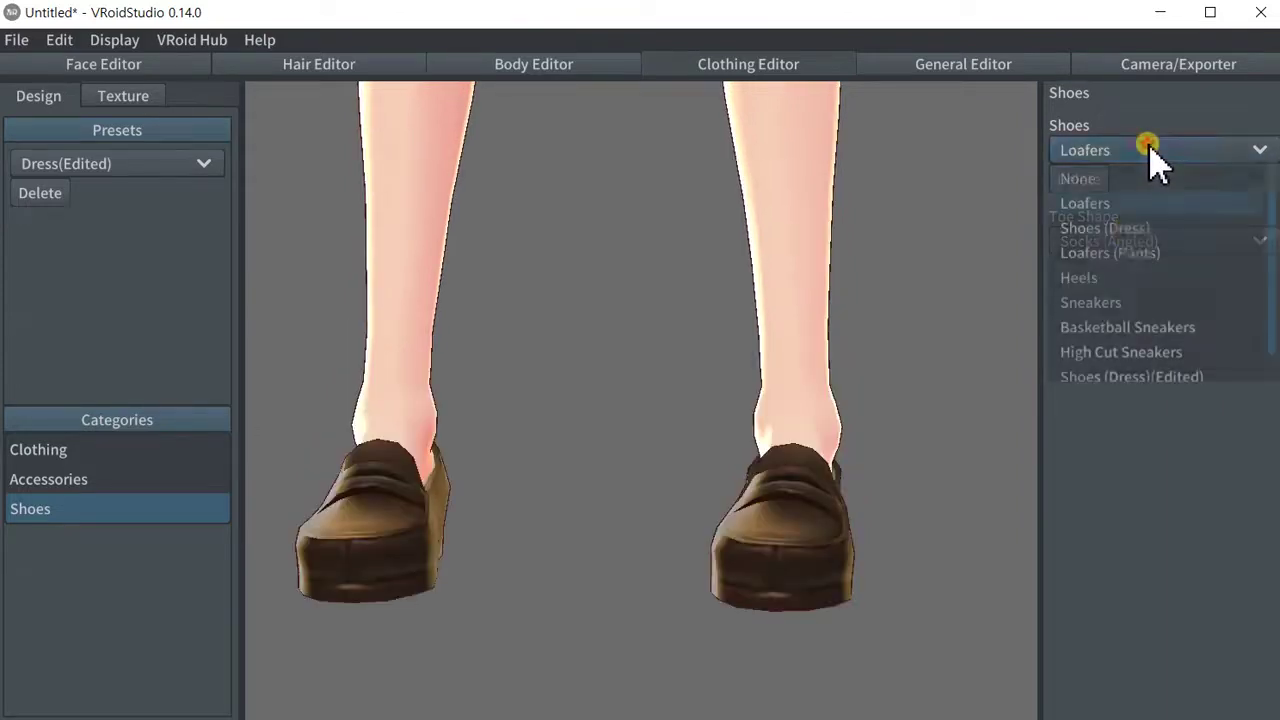
click(1122, 232)
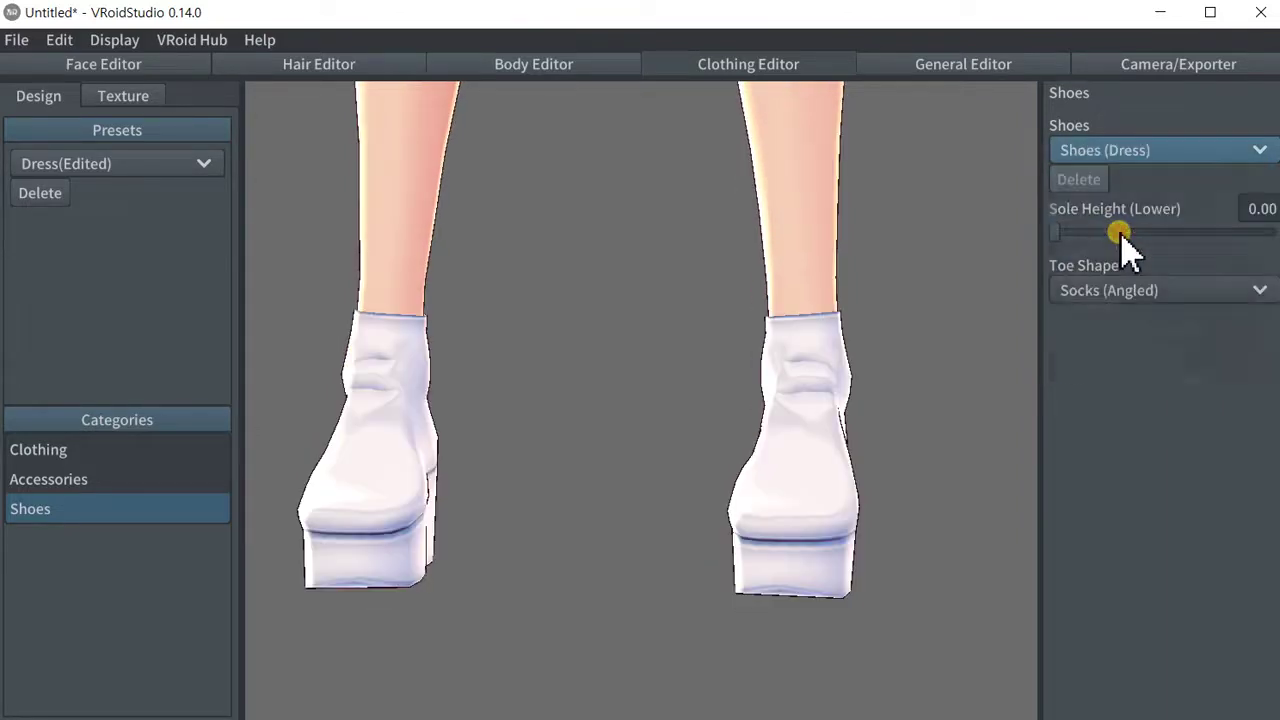
- Try the Loafers (Pants) and the Heels presets, viewing the heels from different angles
click(1144, 149)
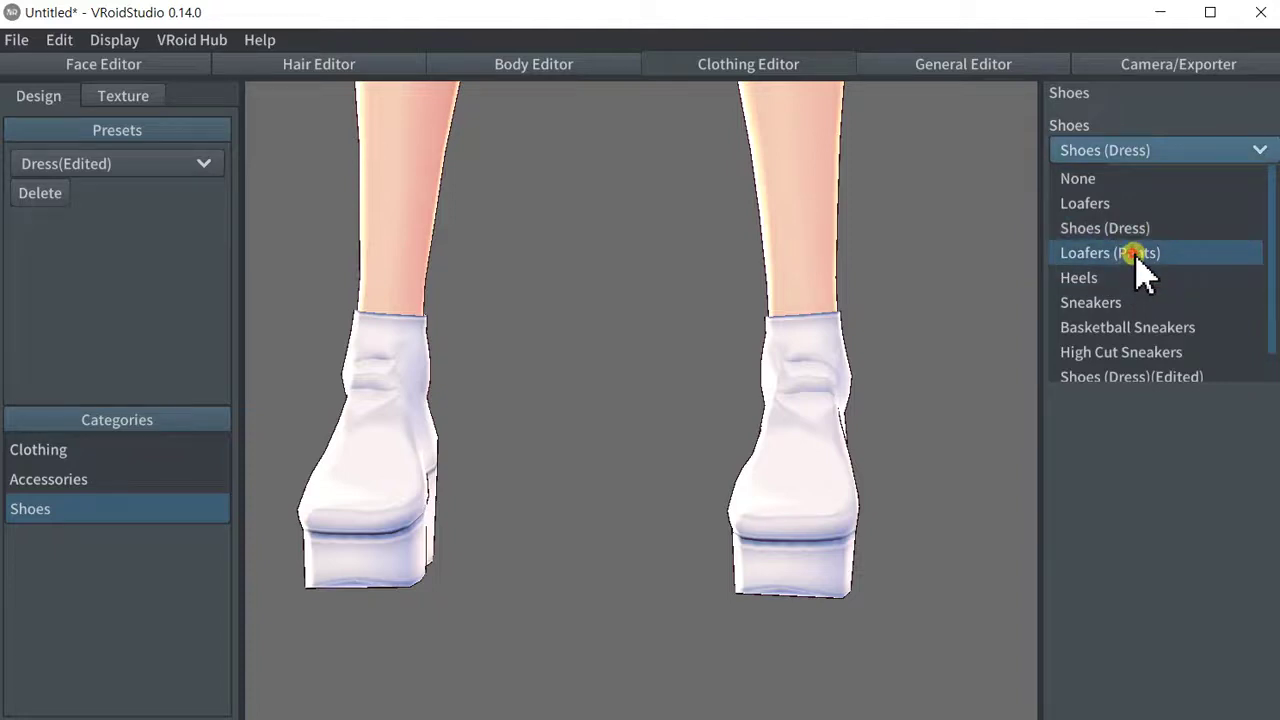
click(1137, 253)
click(1158, 152)
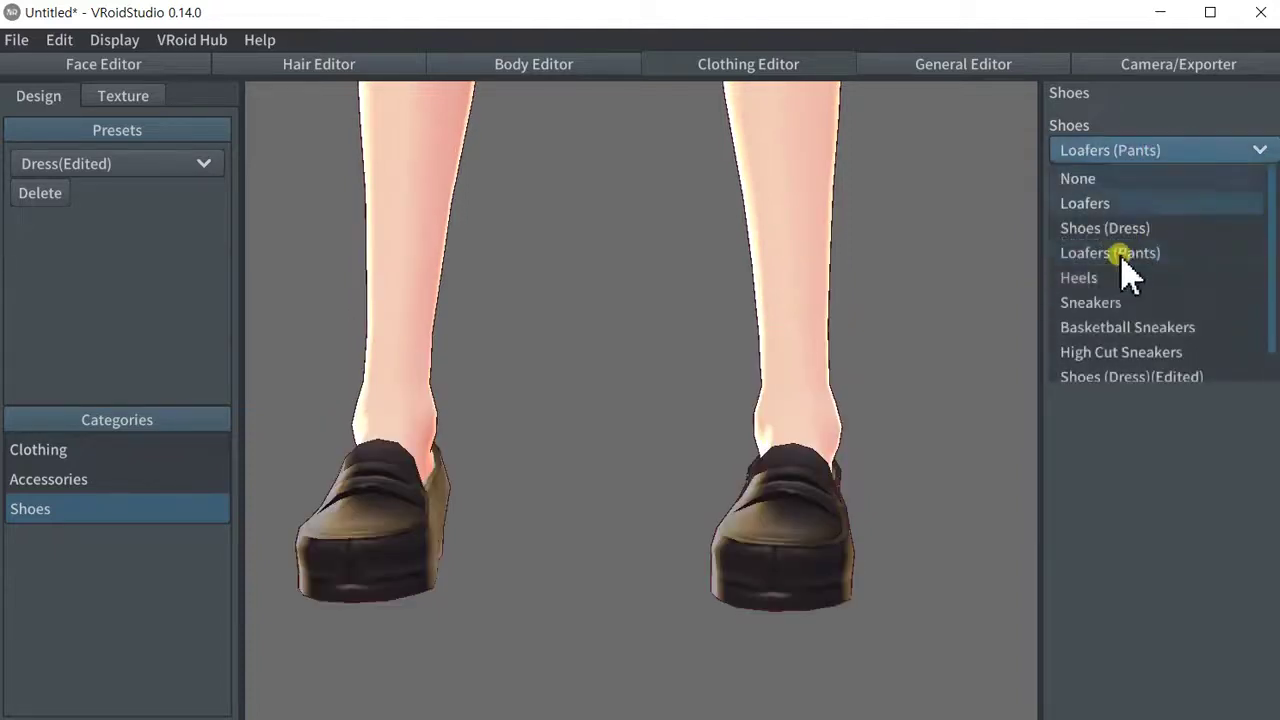
click(1118, 277)
right_drag(820, 640, 848, 645)
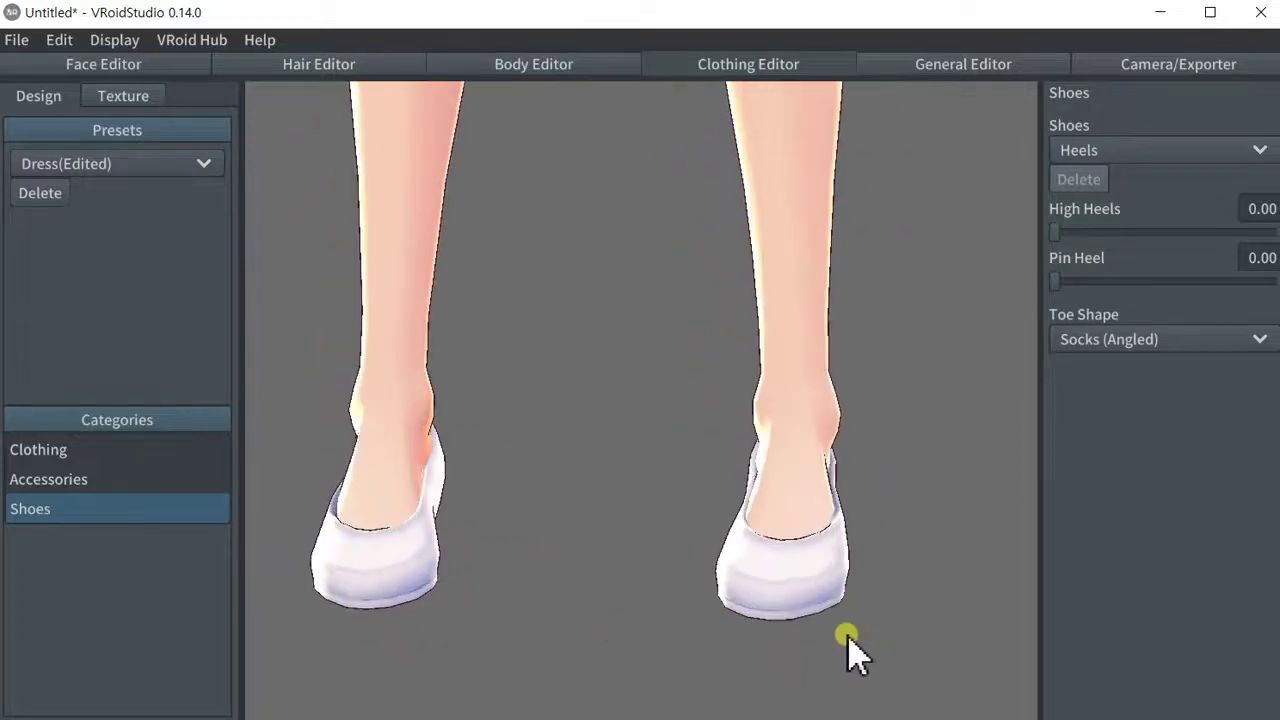
- Try the Sneakers and the Basketball Sneakers presets, inspecting each pair from different angles
click(1118, 153)
click(1122, 305)
mouse_move(960, 523)
right_down()
mouse_move(900, 525)
mouse_move(963, 514)
right_up()
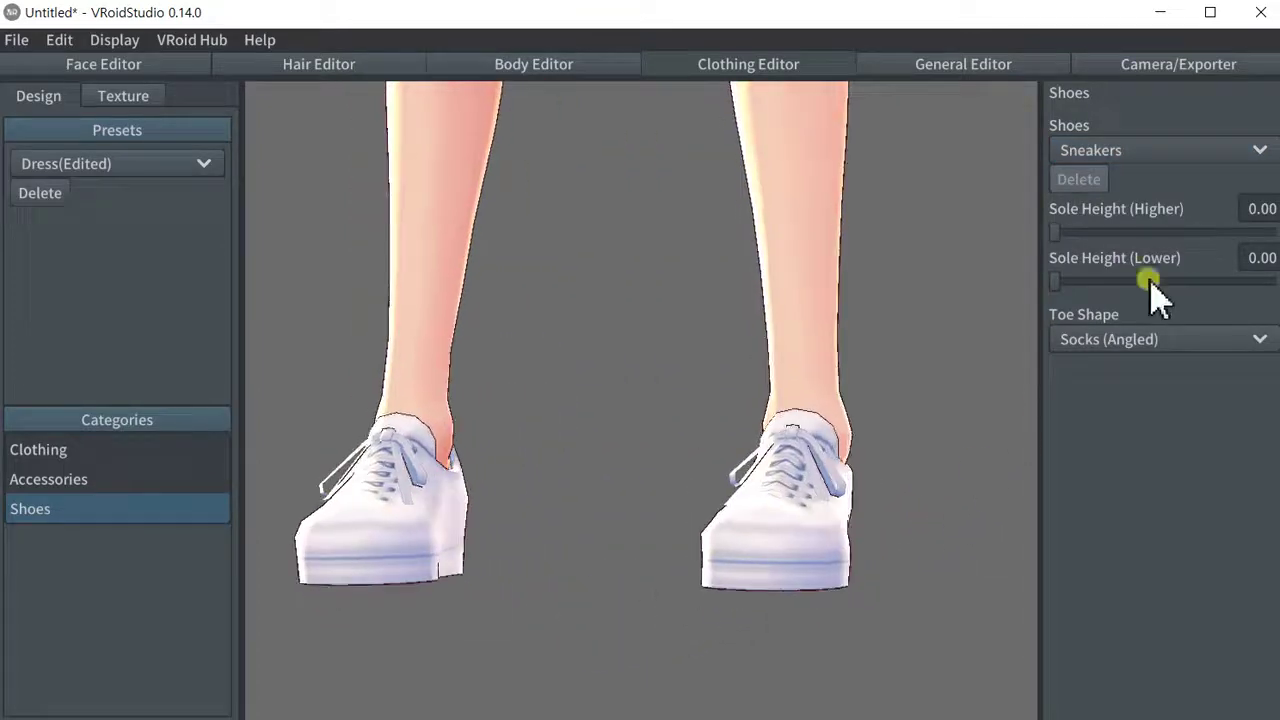
click(1208, 148)
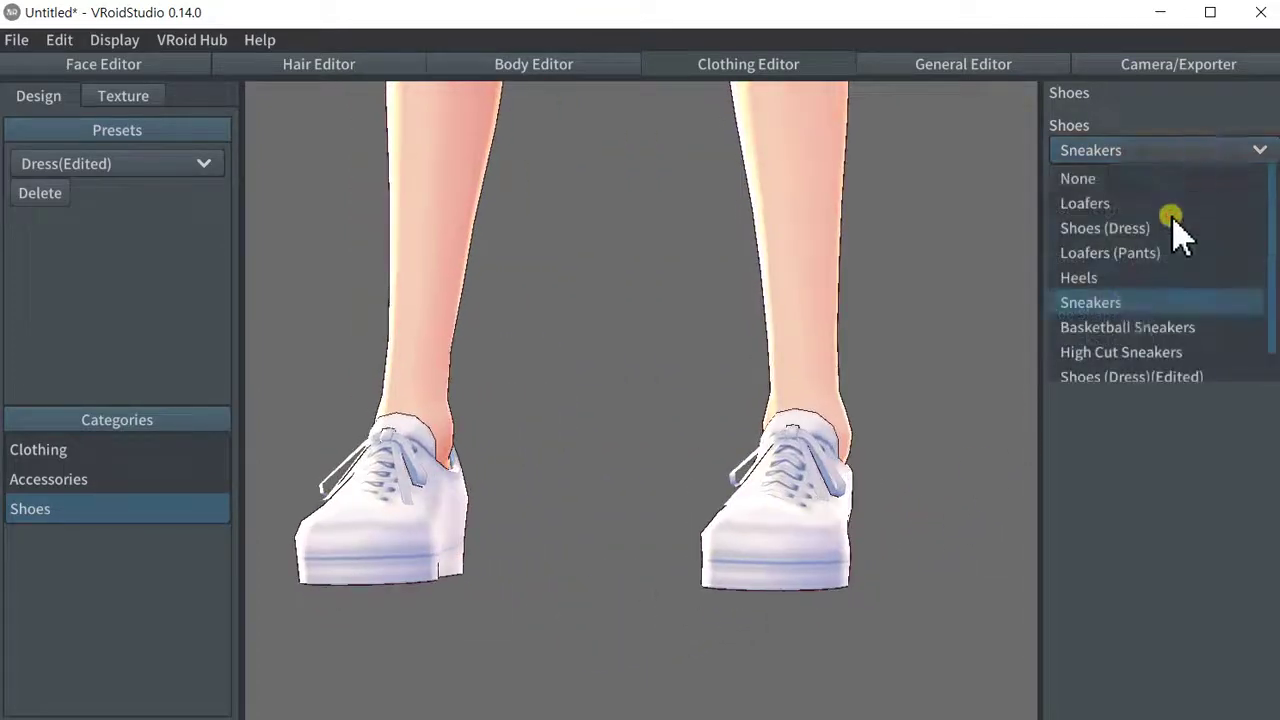
click(1128, 331)
mouse_move(873, 392)
right_down()
mouse_move(783, 391)
mouse_move(891, 408)
right_up()
- Change the character's shoes to High Cut Sneakers and inspect them from different angles
click(1101, 155)
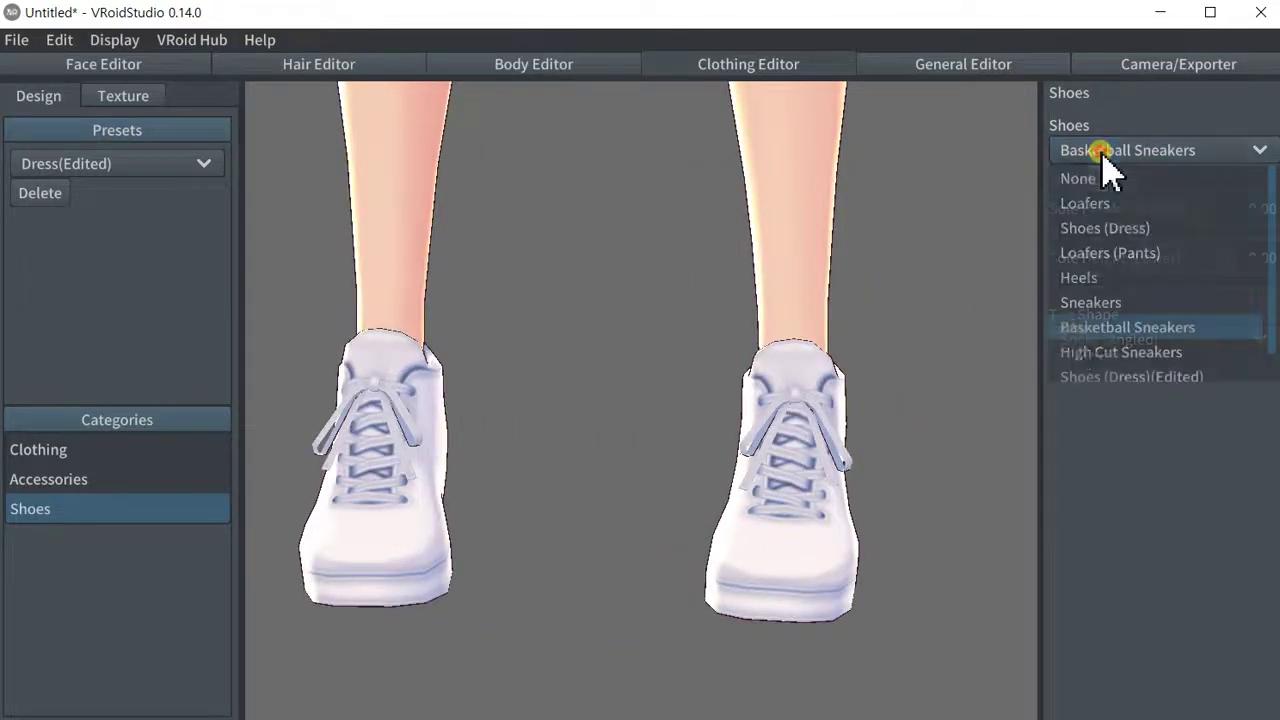
click(1112, 354)
mouse_move(949, 457)
right_down()
mouse_move(857, 471)
mouse_move(949, 454)
right_up()
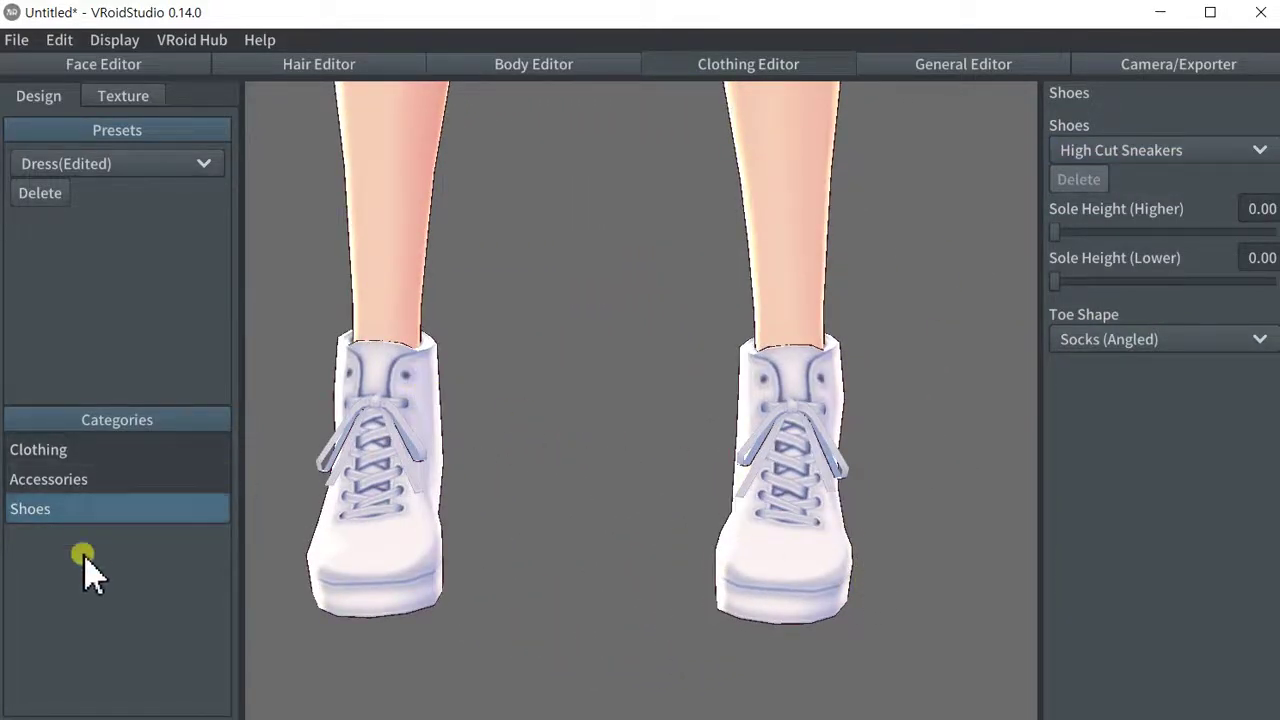
- Open the High Cut Sneakers texture with its Default Image layer selected for painting
click(124, 96)
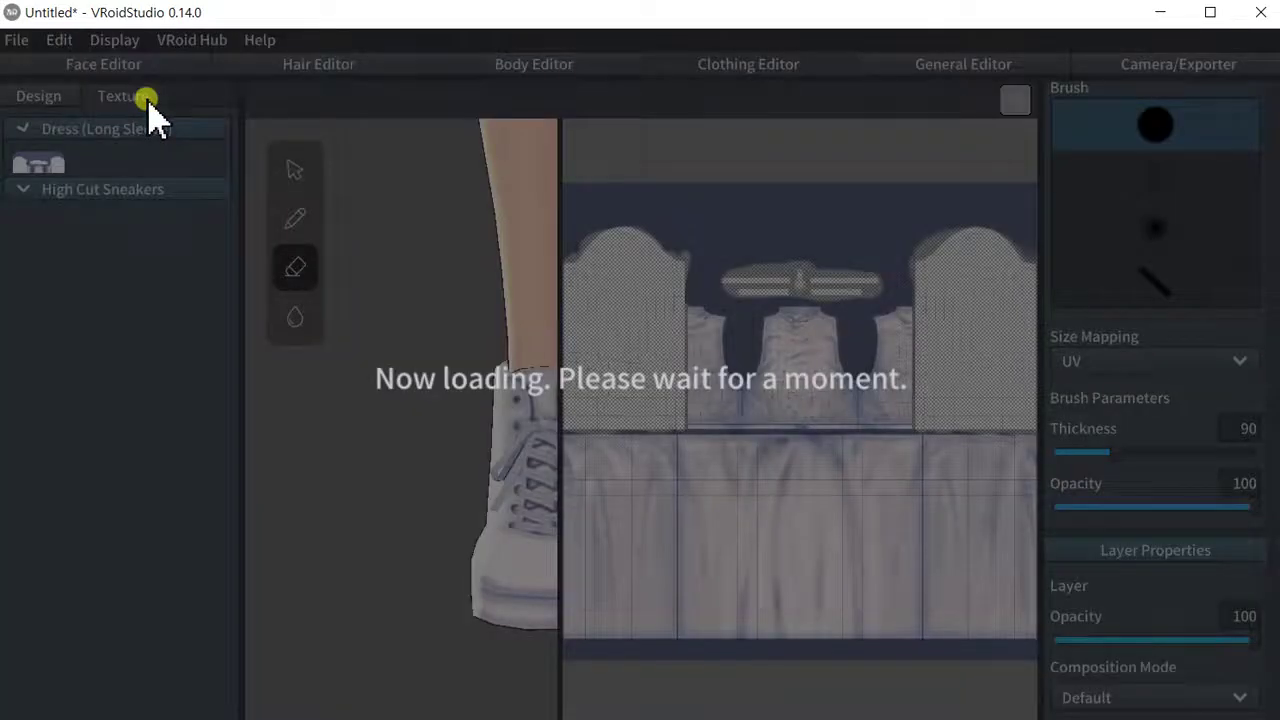
click(100, 398)
click(104, 428)
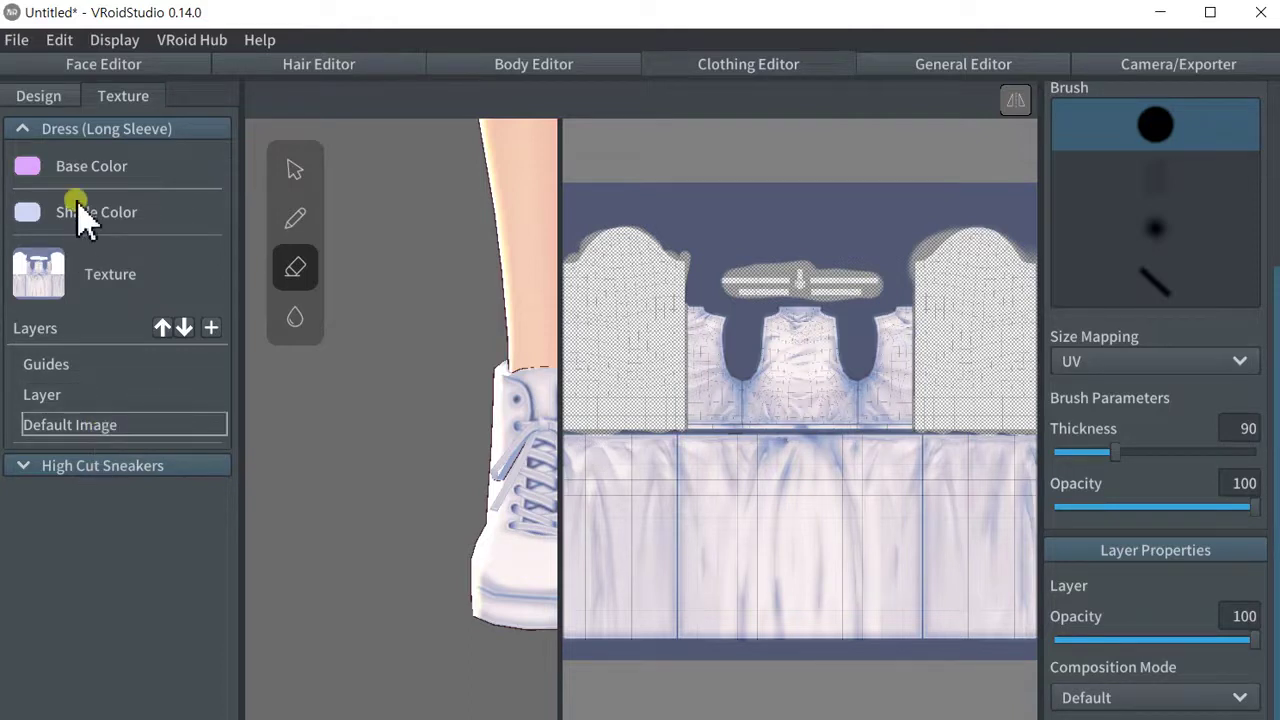
click(94, 466)
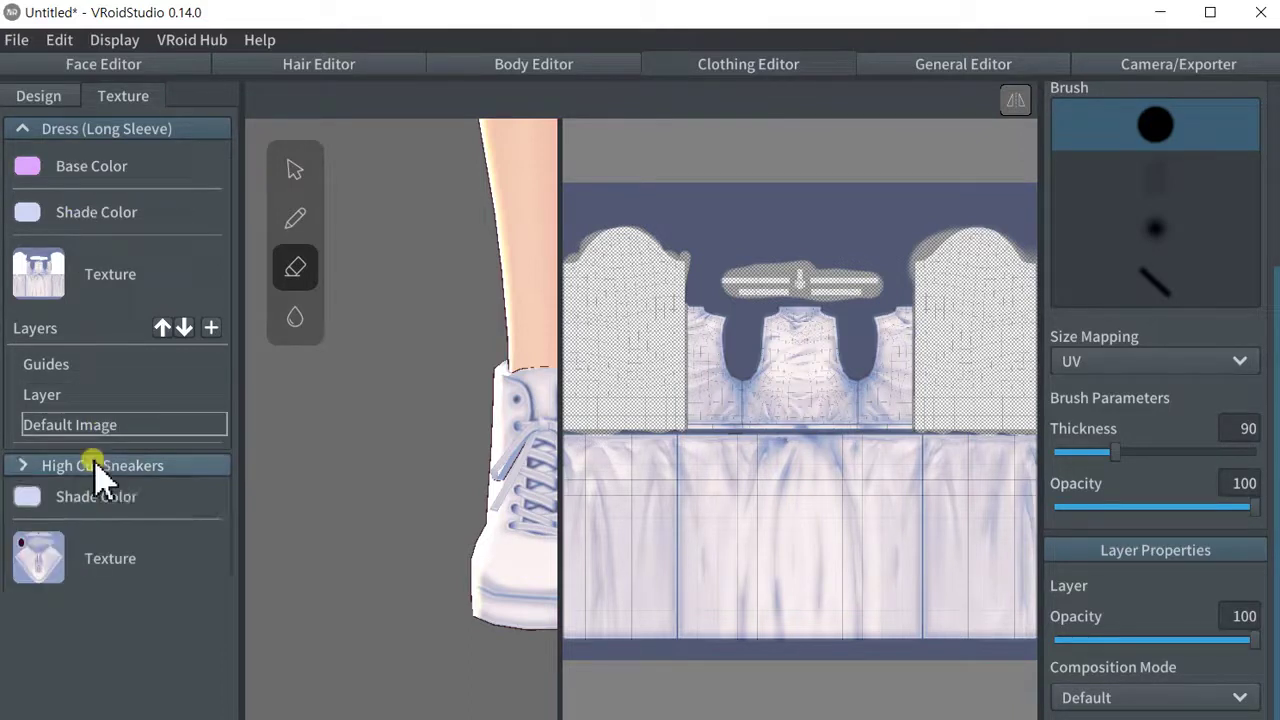
scroll(108, 580, down, 2)
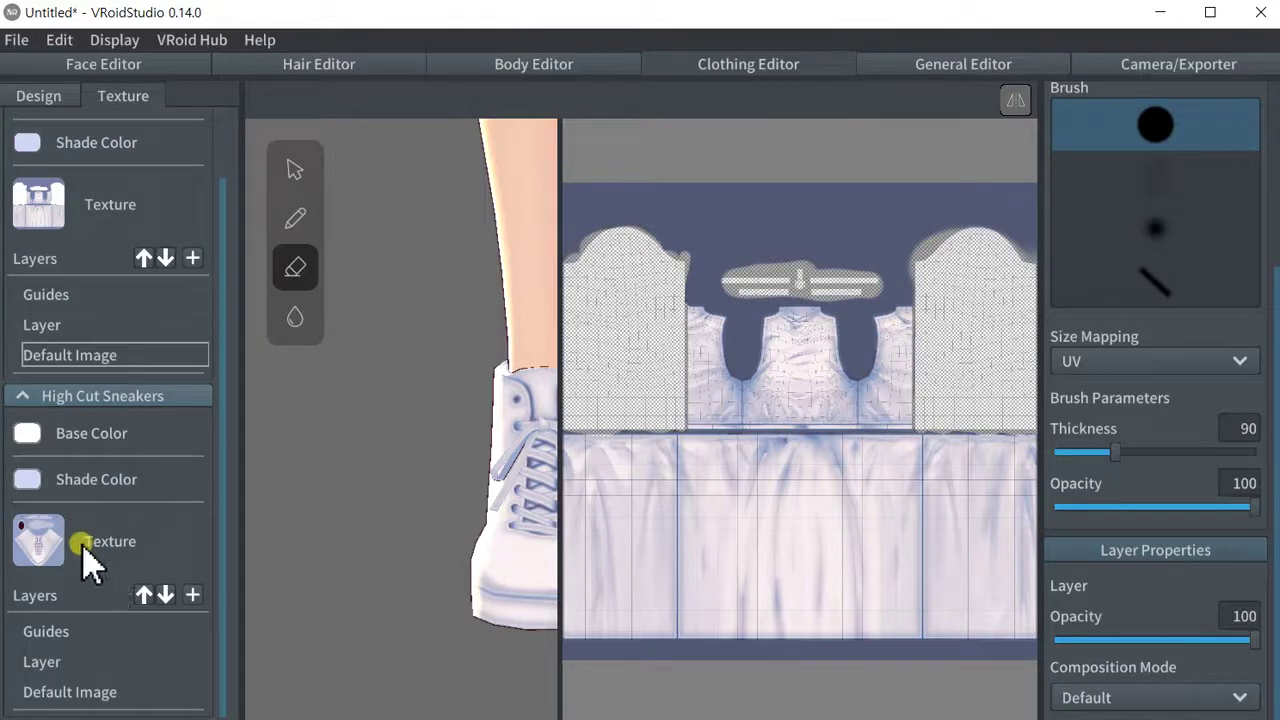
click(45, 634)
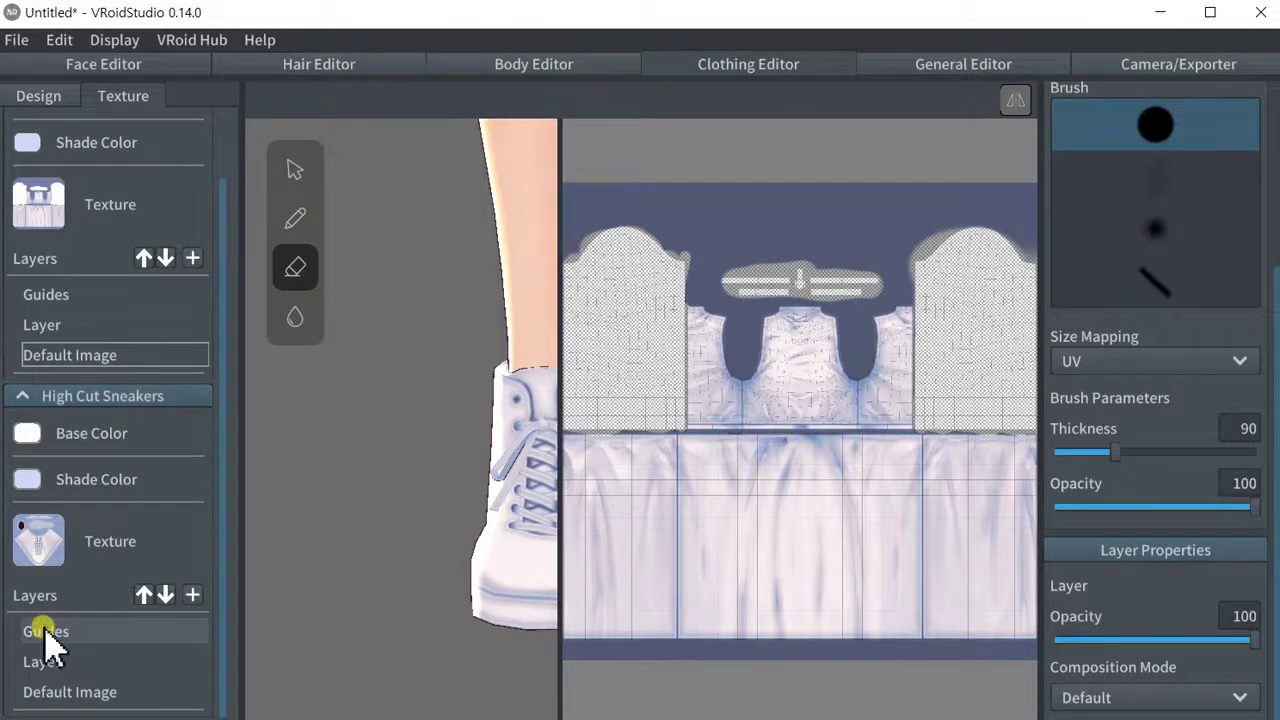
click(40, 692)
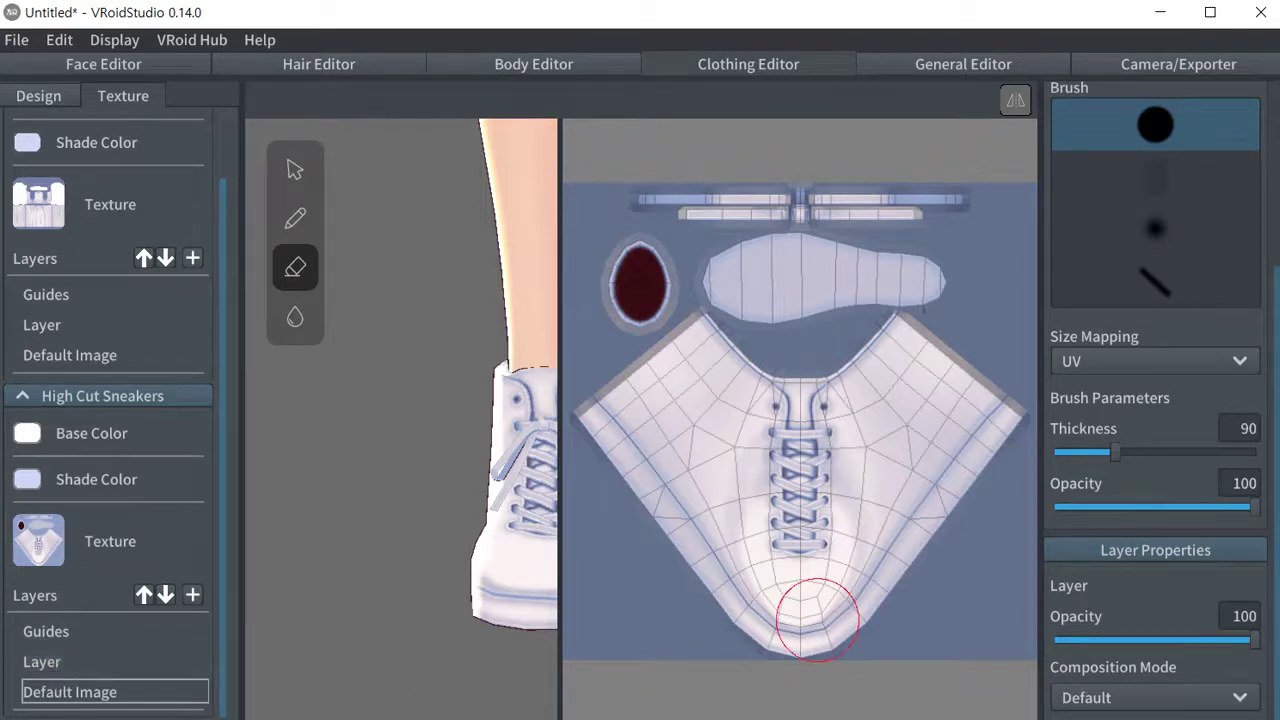
- Paint the separate lace strips along the top of the sneaker texture green (#27D851) with a brush thickness of 103
scroll(820, 586, down, 2)
scroll(820, 581, up, 2)
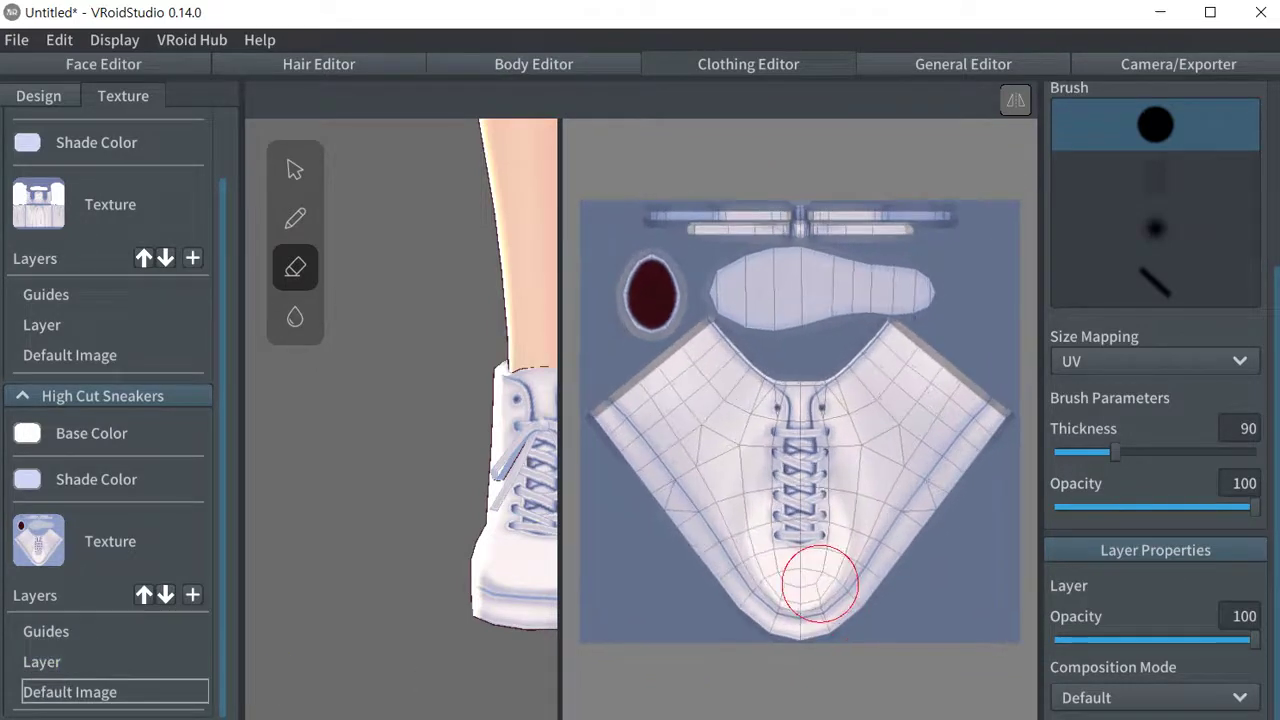
scroll(692, 482, up, 1)
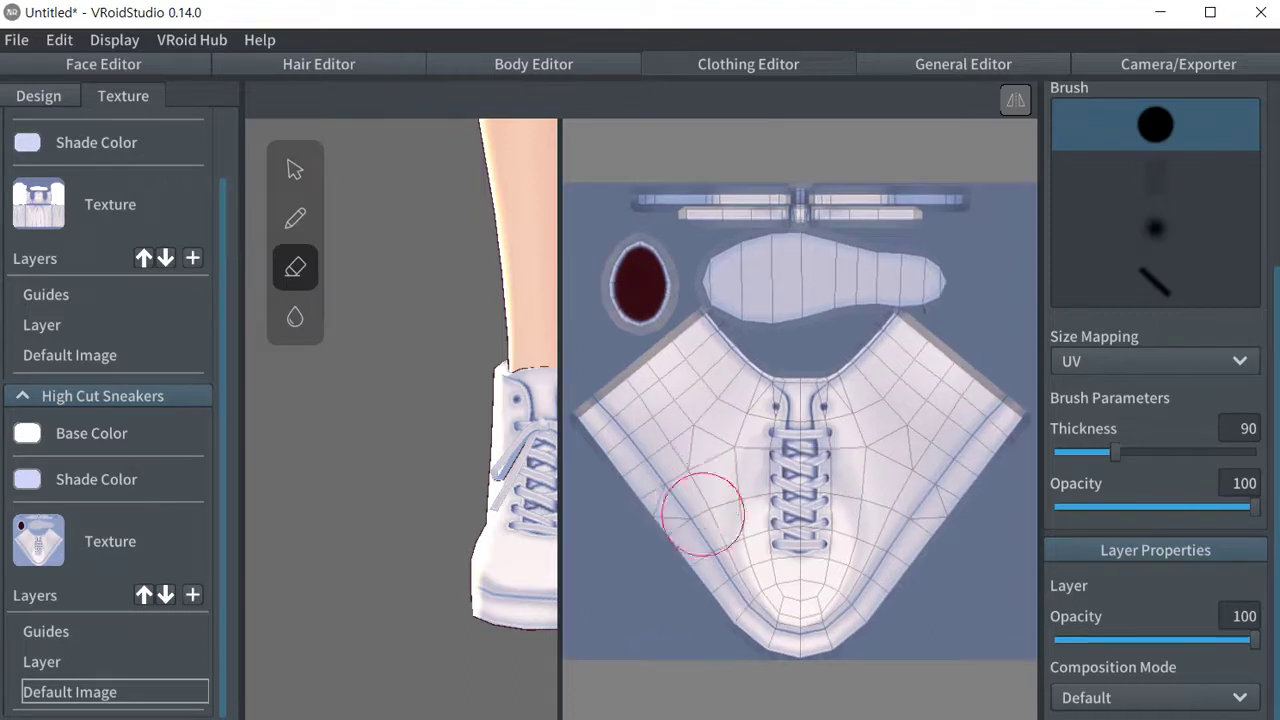
scroll(778, 580, up, 1)
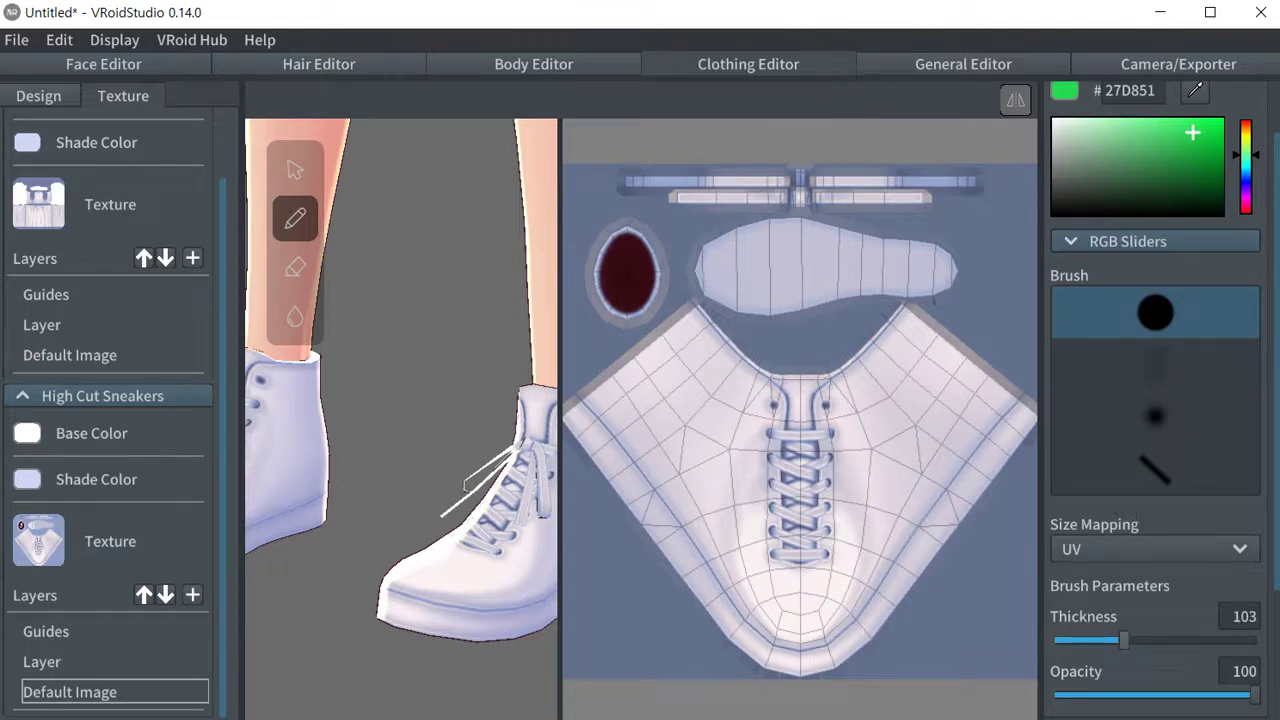
drag(651, 165, 747, 170)
drag(747, 170, 966, 186)
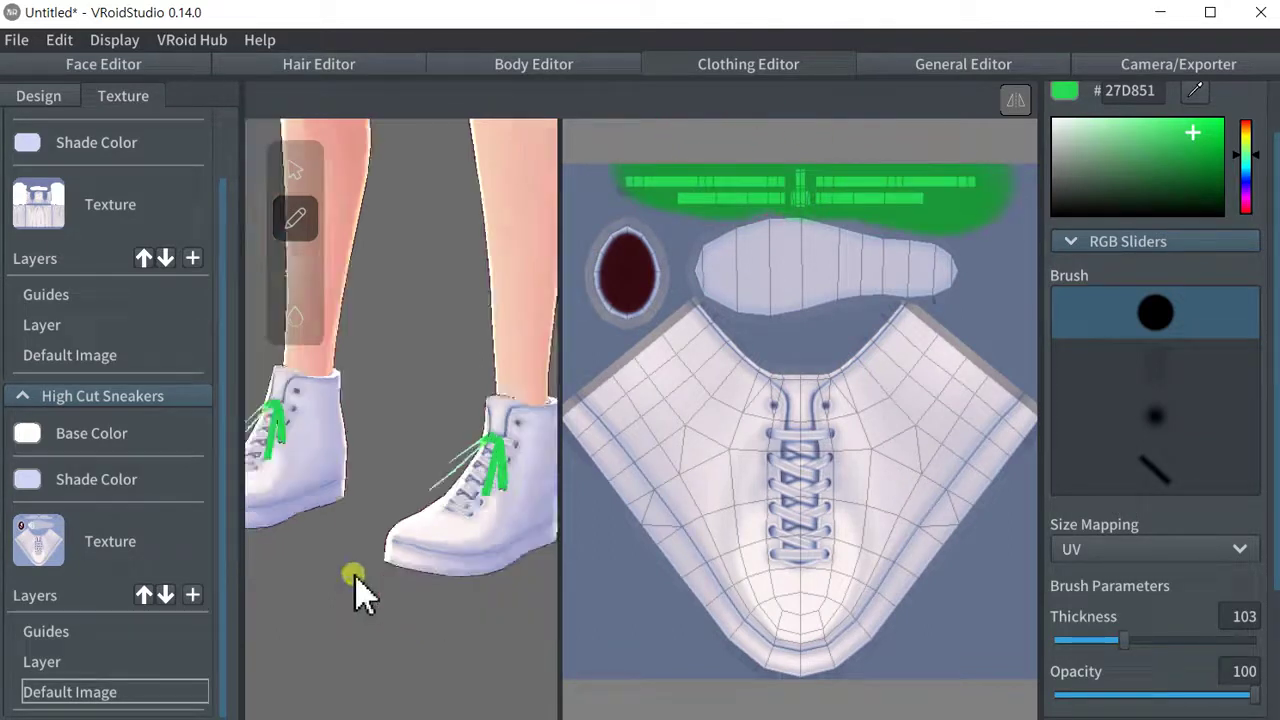
- Check the lace bows on the model and paint the crisscross laces in the same green with a thickness of 14
scroll(355, 576, down, 2)
right_drag(355, 576, 368, 562)
scroll(368, 562, down, 2)
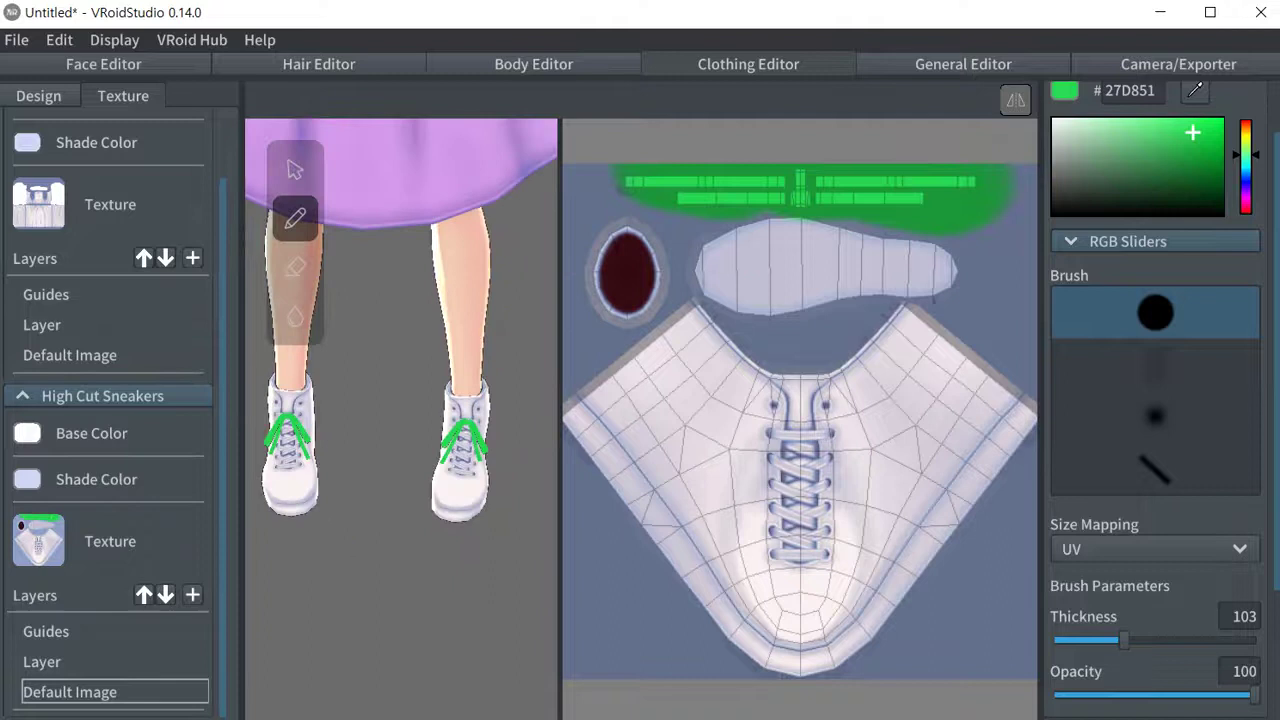
click(1068, 640)
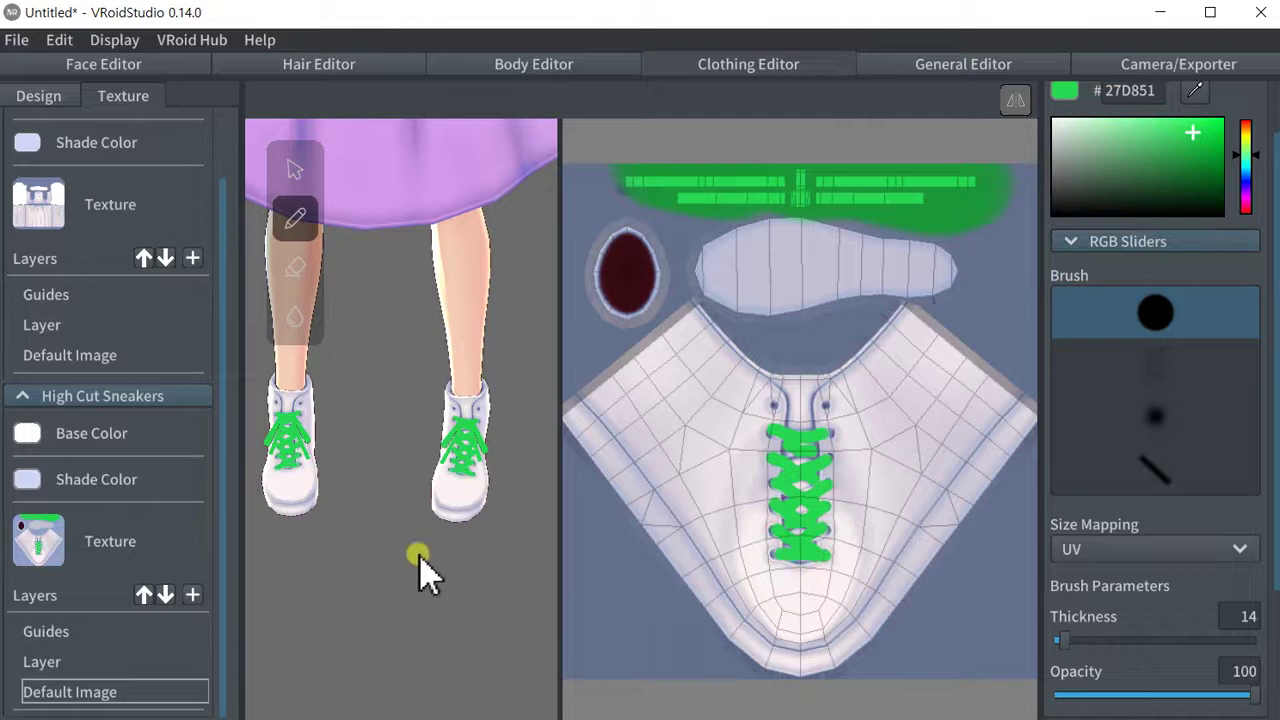
- Paint the sole band along the sneaker texture's lower edges yellow (#D8D827) with a thickness of 41 and check the model
click(1240, 133)
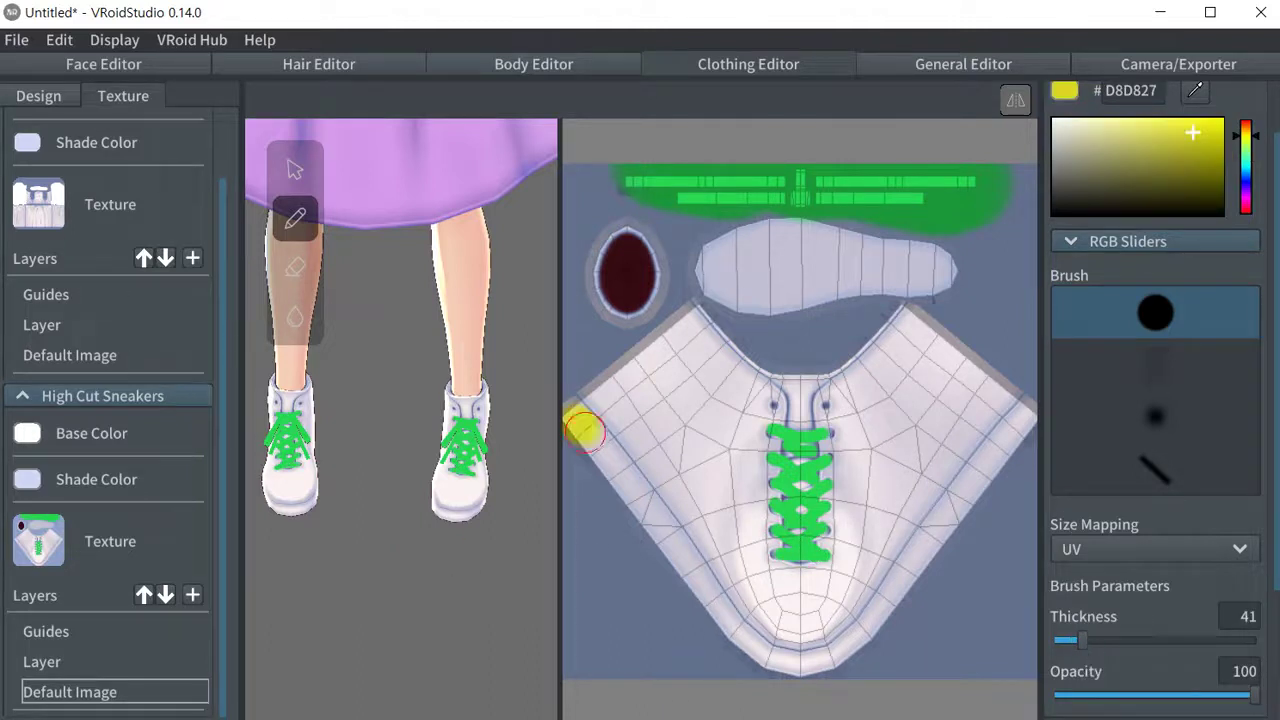
mouse_move(647, 515)
mouse_down()
mouse_move(800, 662)
mouse_move(1012, 415)
mouse_move(922, 575)
mouse_up()
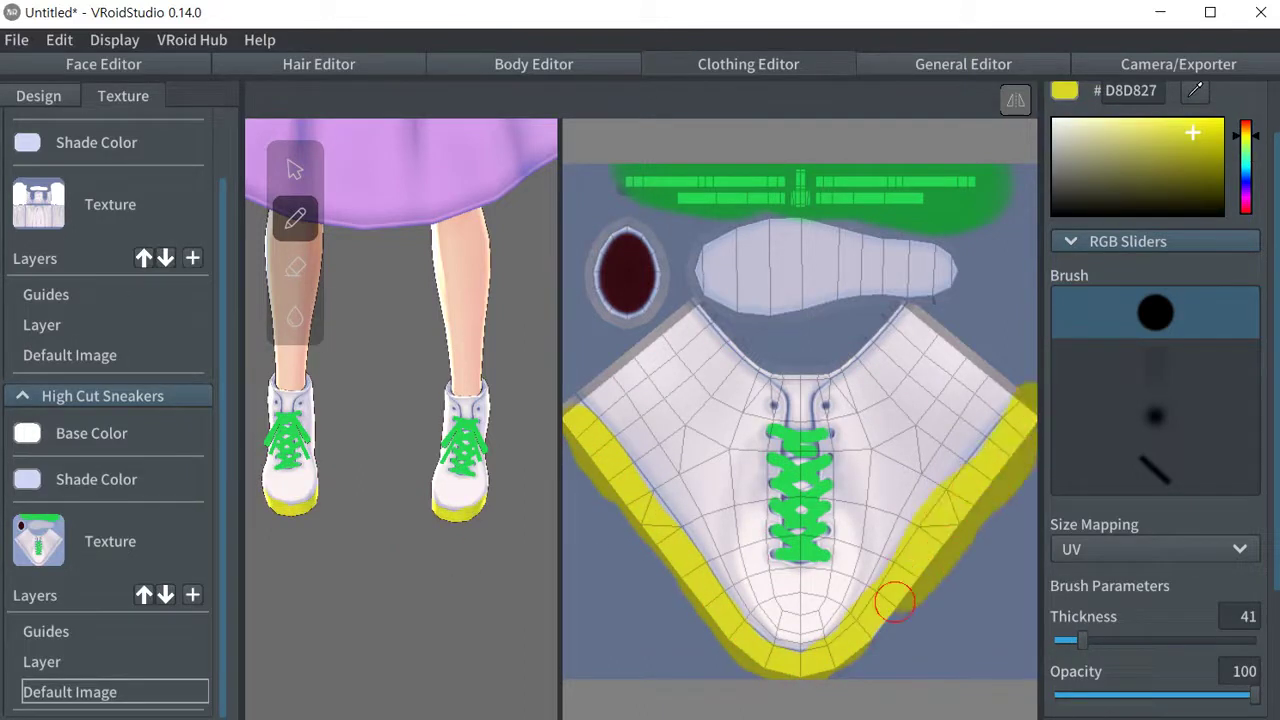
right_drag(394, 629, 448, 622)
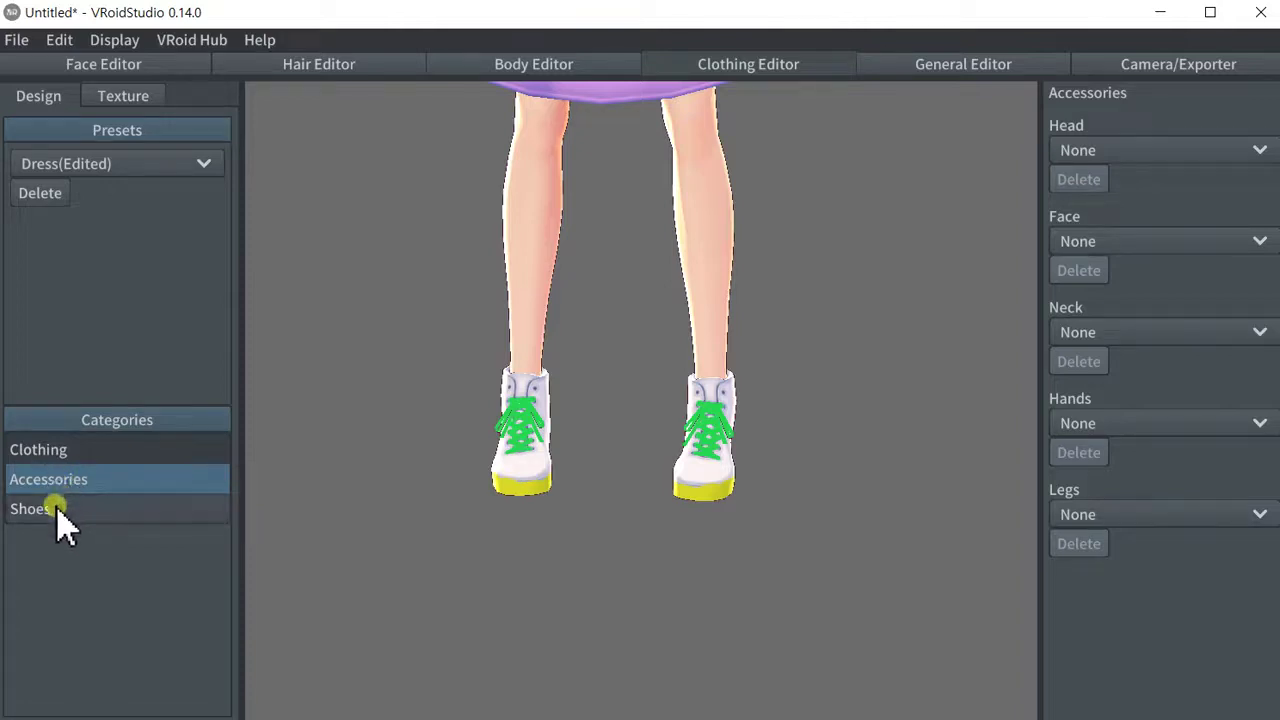
- Set the edited High Cut Sneakers' Sole Height (Higher) to 25.7, leaving Sole Height (Lower) at 0.00
click(57, 510)
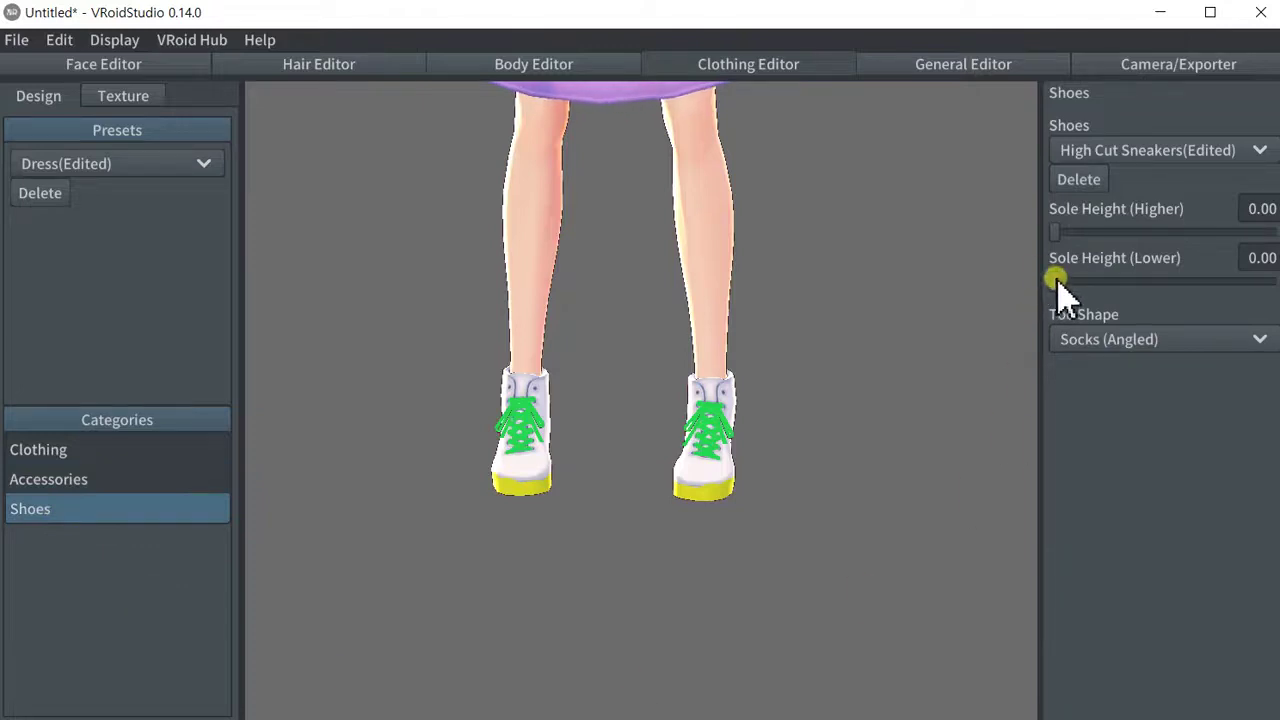
drag(1055, 281, 1089, 282)
right_drag(870, 492, 840, 480)
drag(1057, 233, 1125, 240)
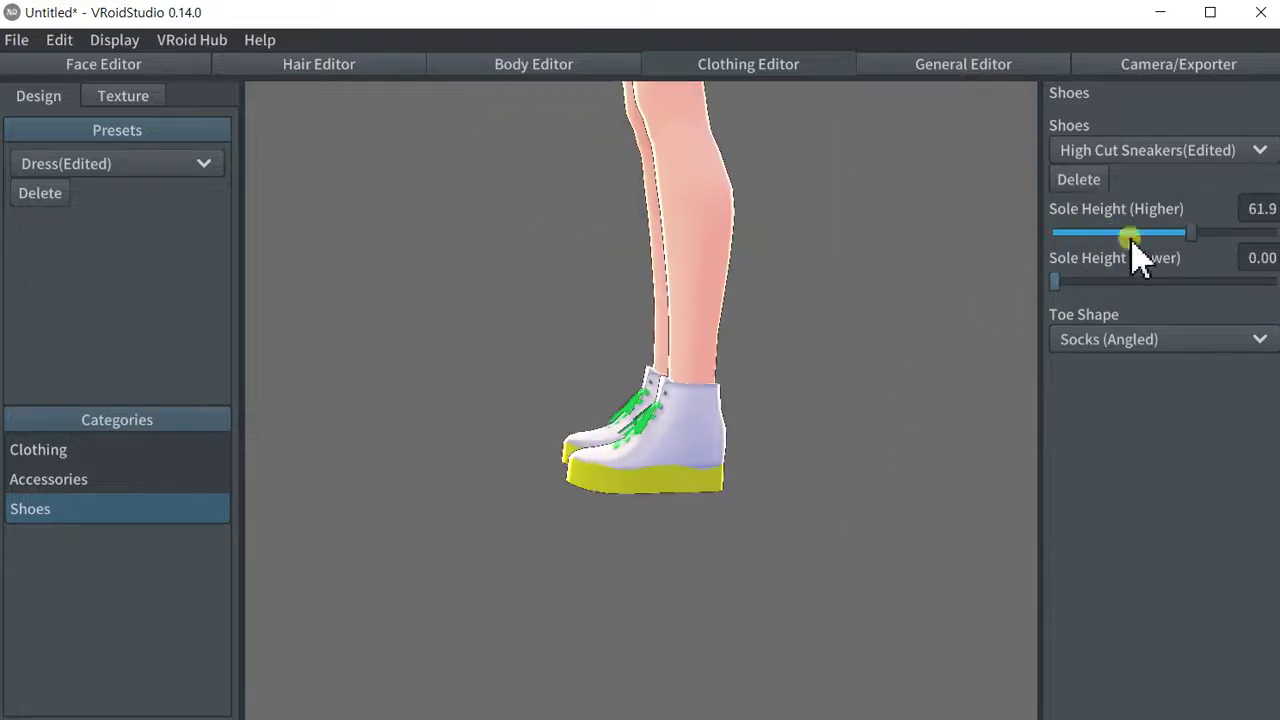
drag(1186, 234, 1240, 238)
drag(1152, 265, 1112, 252)
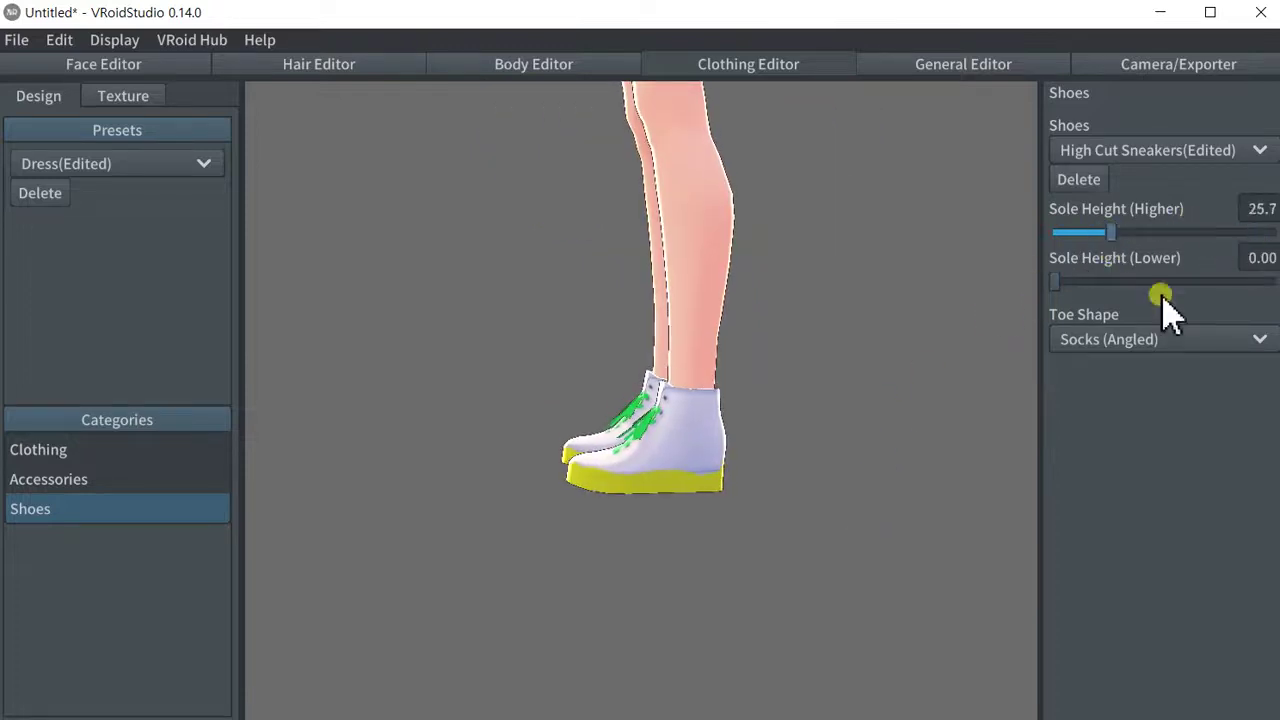
- Try the Bare Foot (Flat) and Socks (Flat) toe shapes on the edited High Cut Sneakers
click(1186, 343)
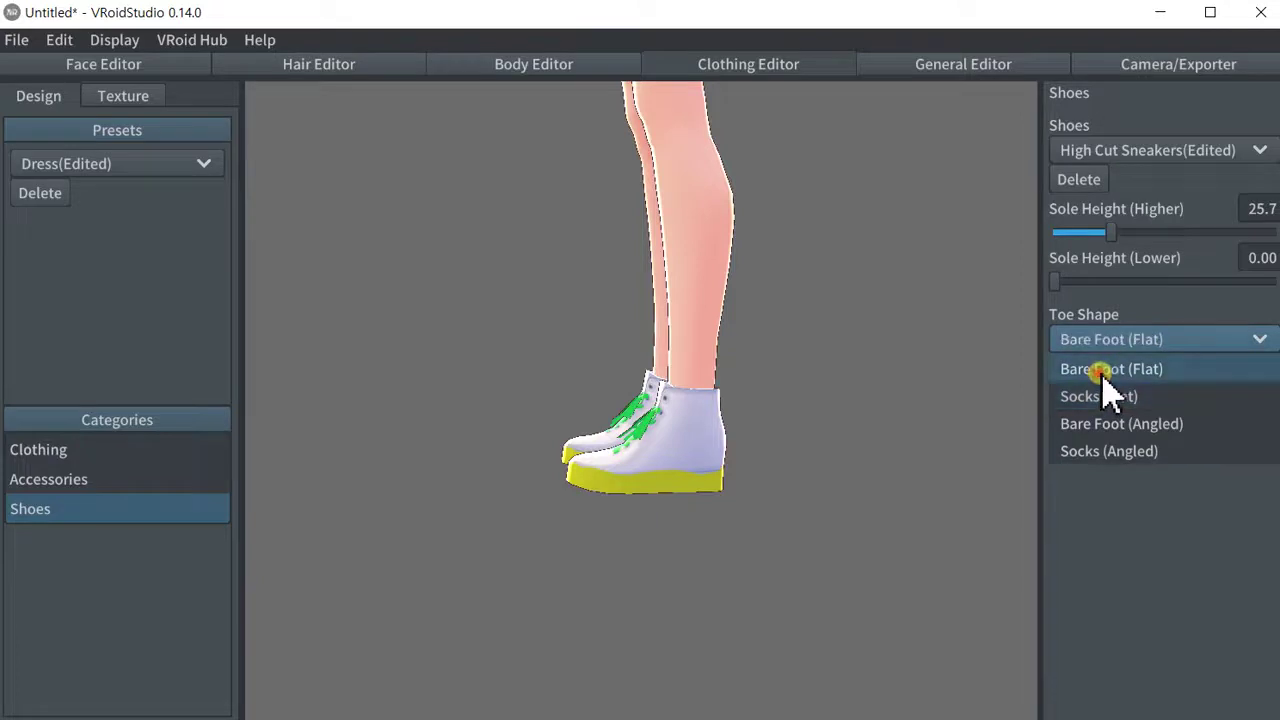
click(1094, 369)
click(1163, 339)
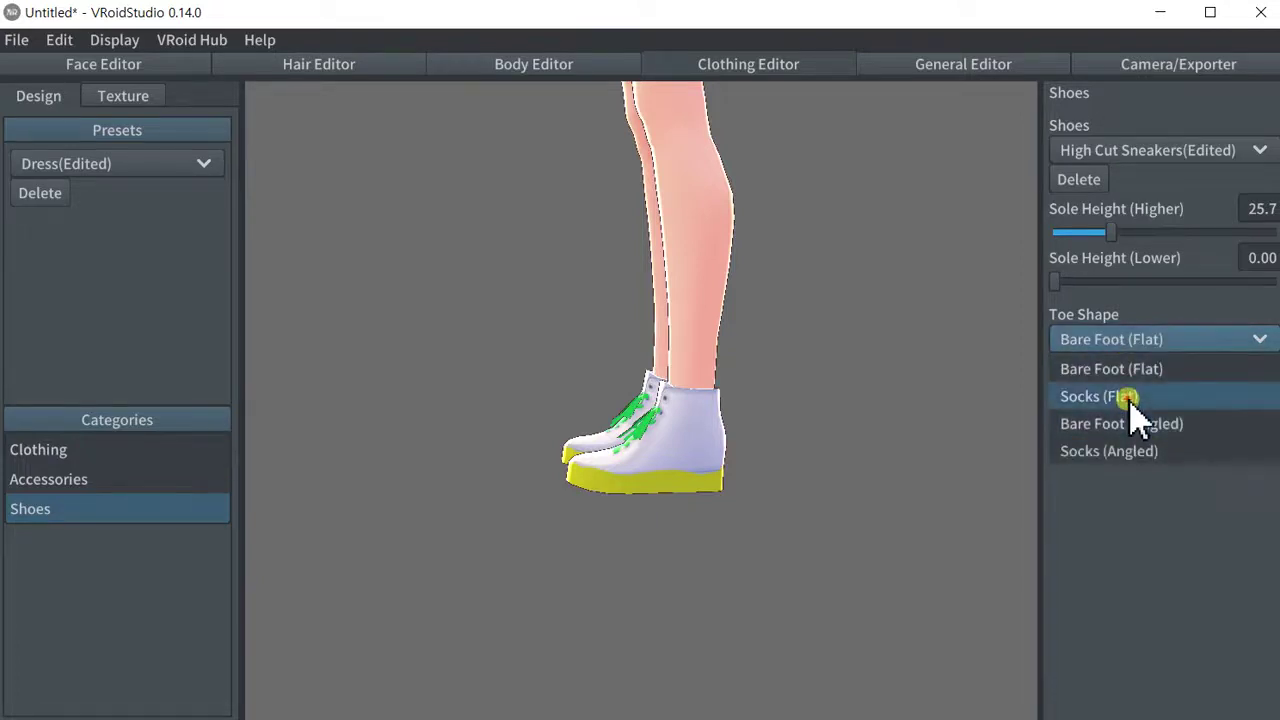
click(1130, 399)
click(1158, 340)
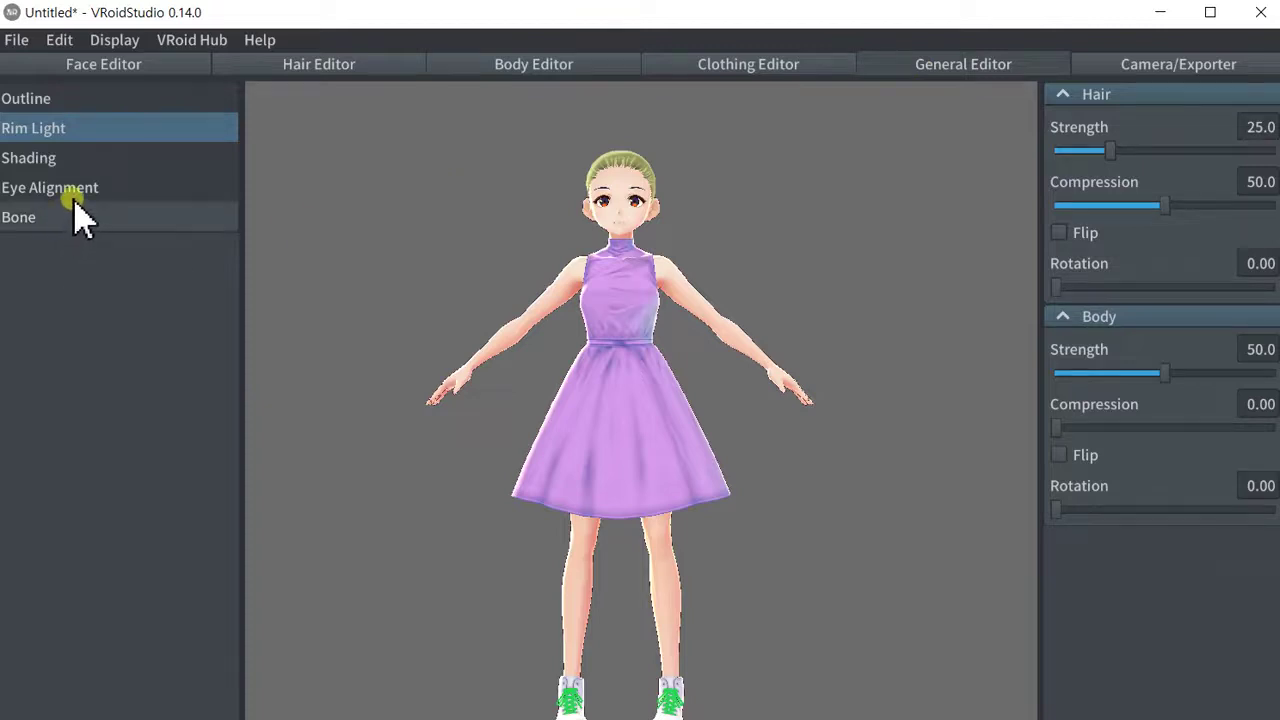
- Look through the General Editor's Shading, Eye Alignment and Bone settings for the character
click(76, 162)
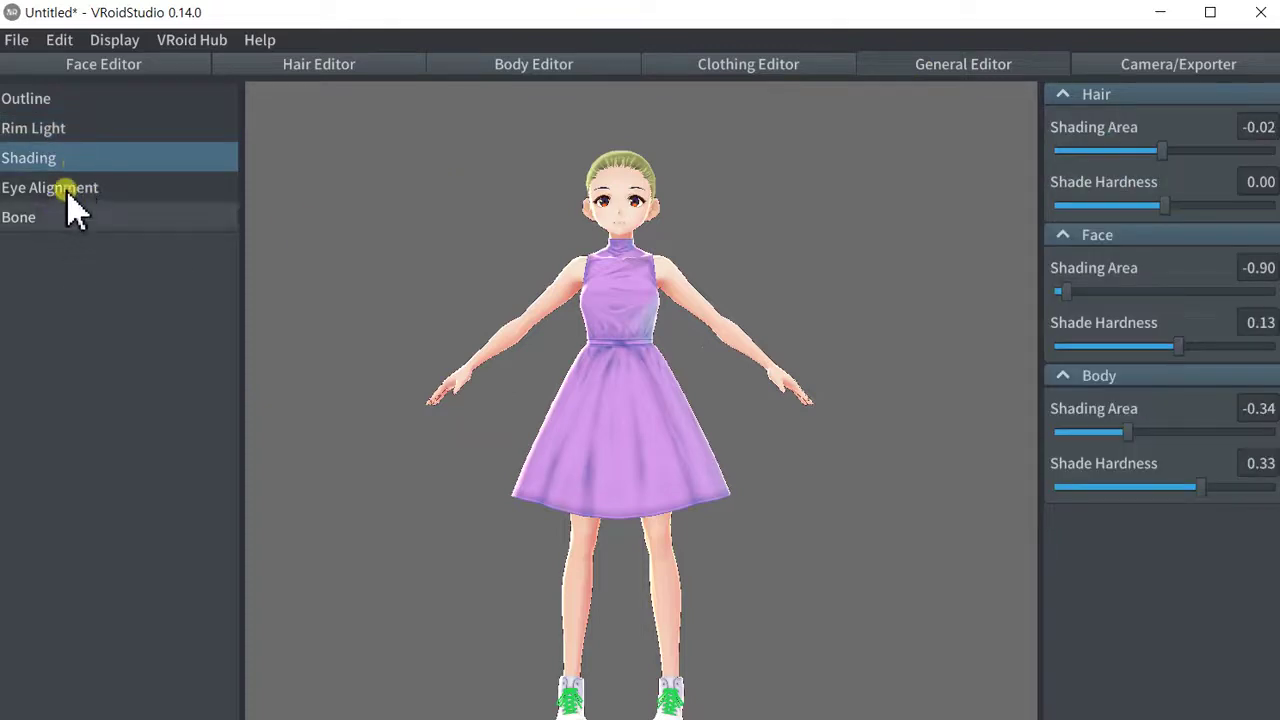
click(57, 192)
click(40, 217)
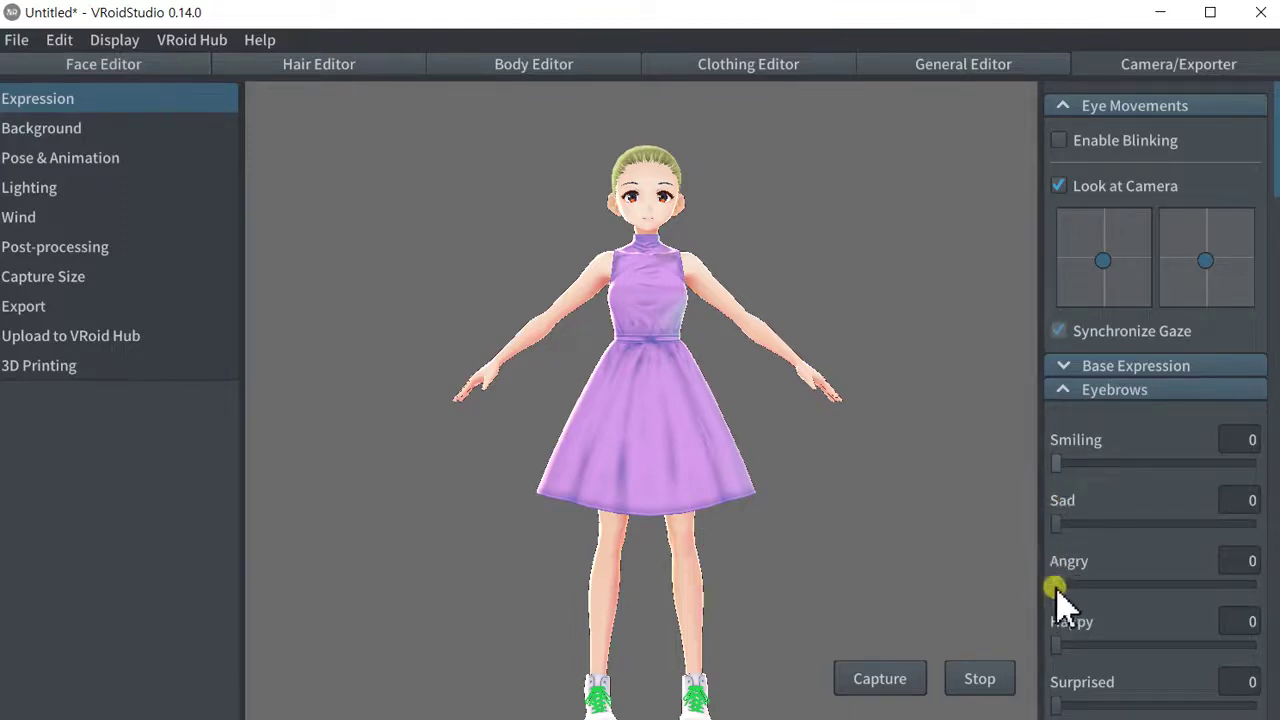
- Try eyebrow expression values of Angry 7, Sad 22 and Smiling 30, and return Smiling to 0
mouse_move(1057, 586)
mouse_down()
mouse_move(1146, 586)
mouse_move(1076, 588)
mouse_up()
drag(1064, 521, 1099, 524)
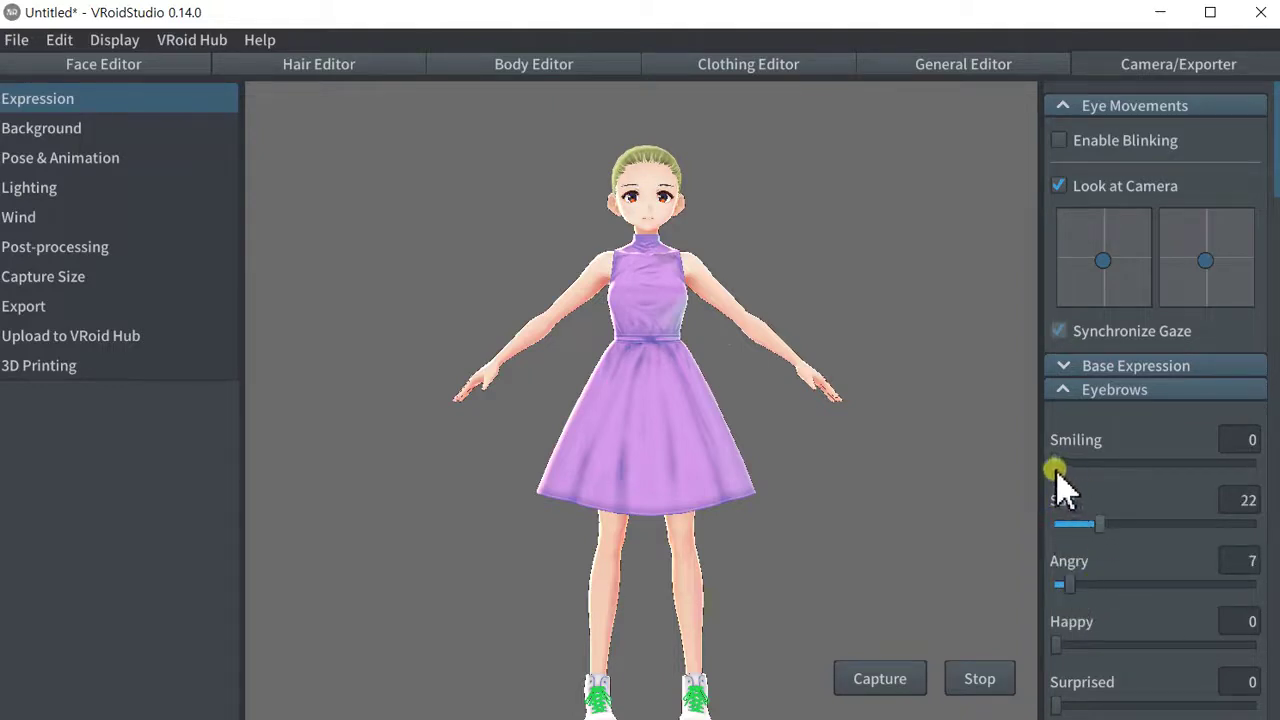
drag(1062, 465, 1115, 465)
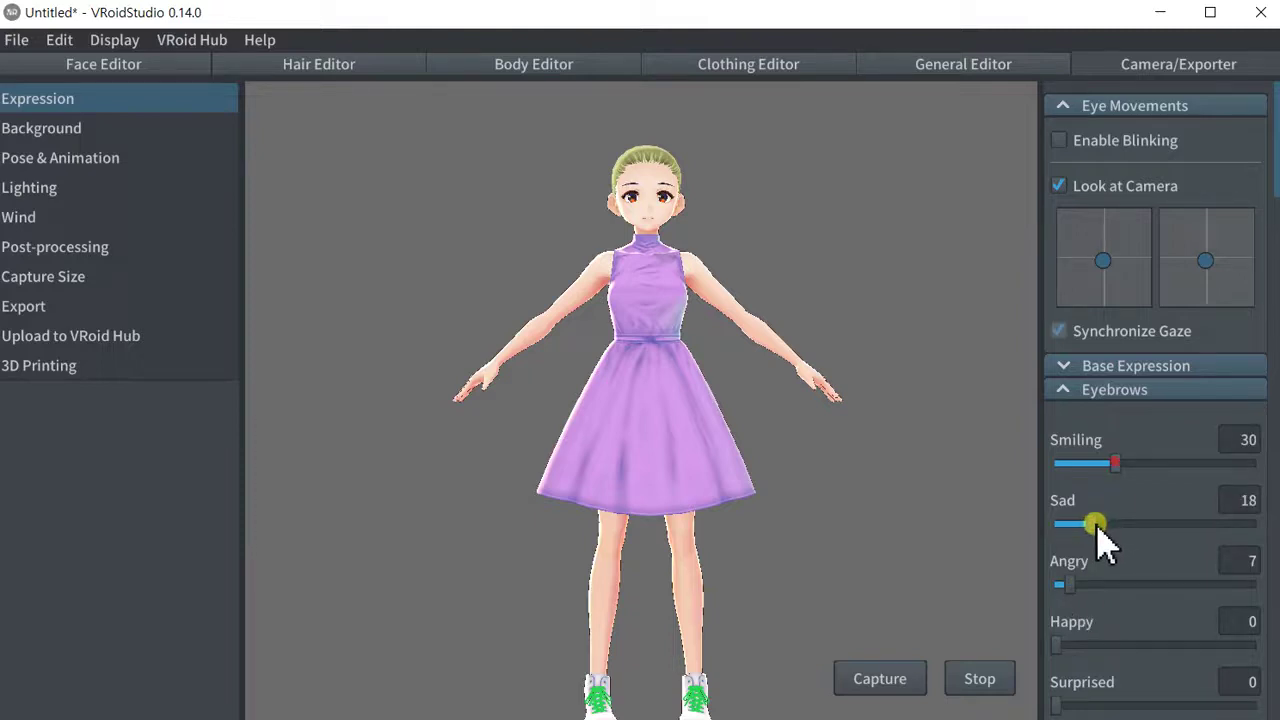
drag(1115, 463, 1051, 484)
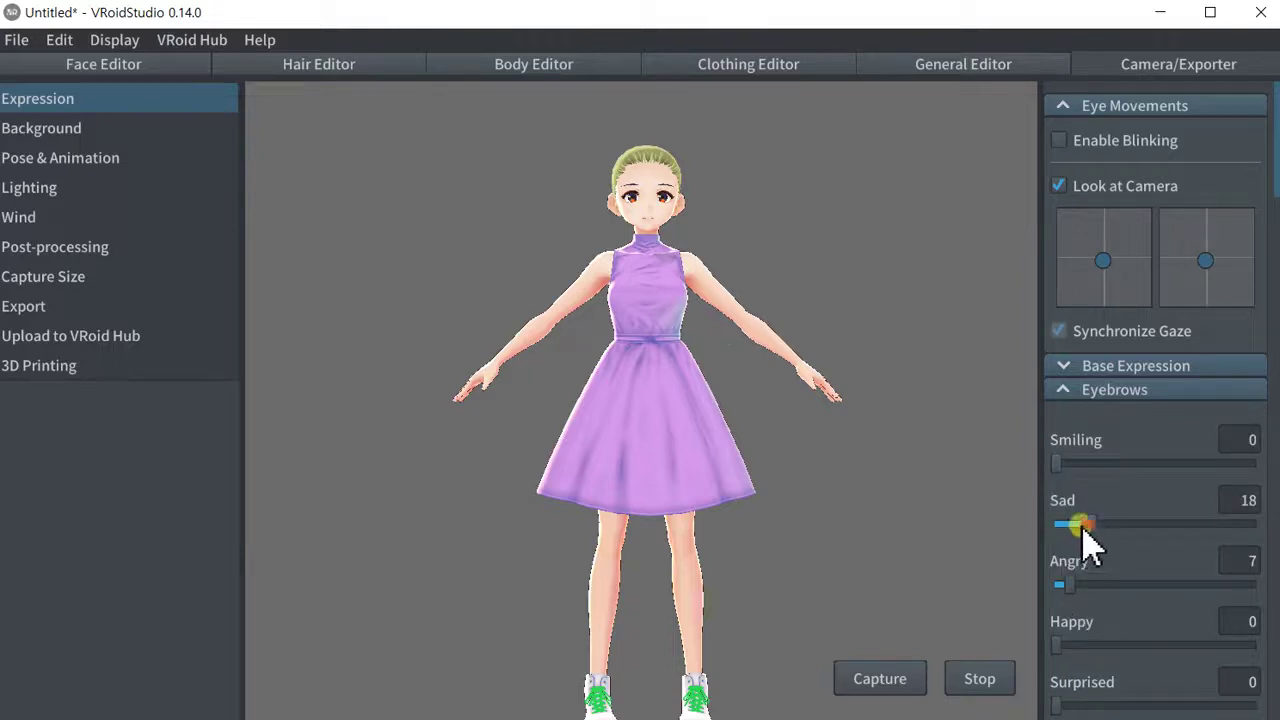
- Set the character's base expression to Smiling 85 and Happy 9
click(1104, 368)
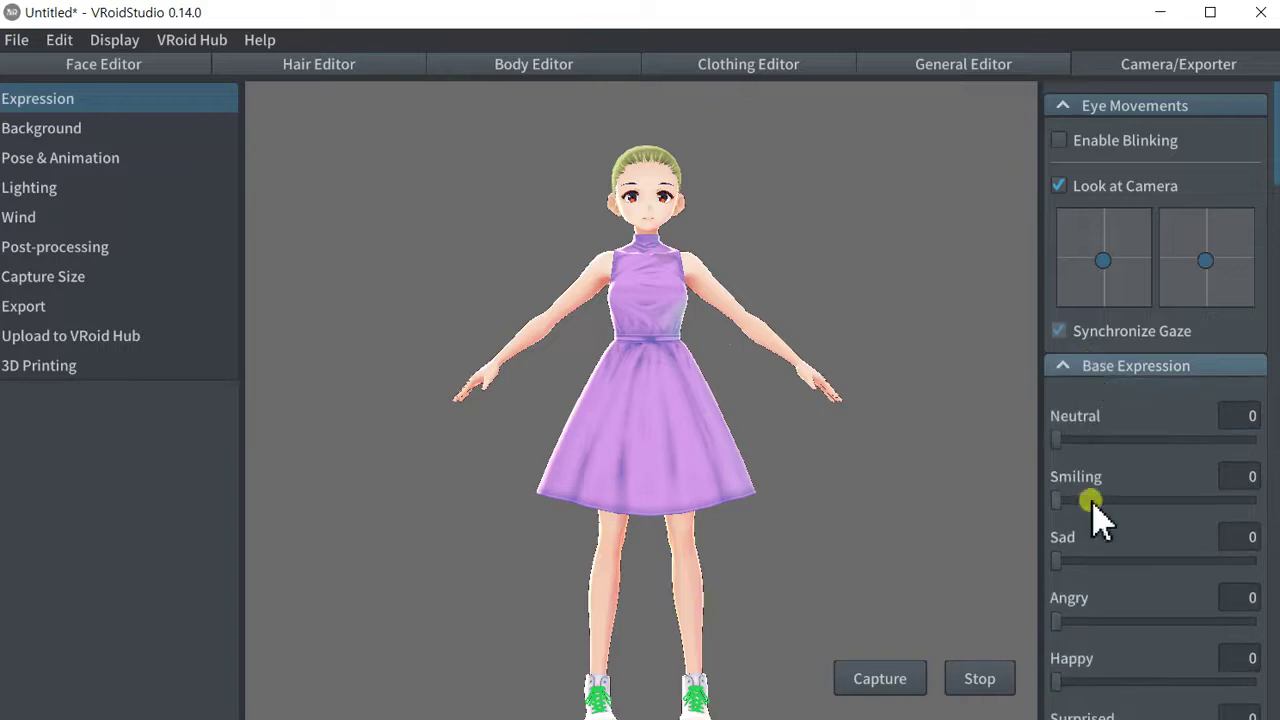
scroll(1109, 594, down, 2)
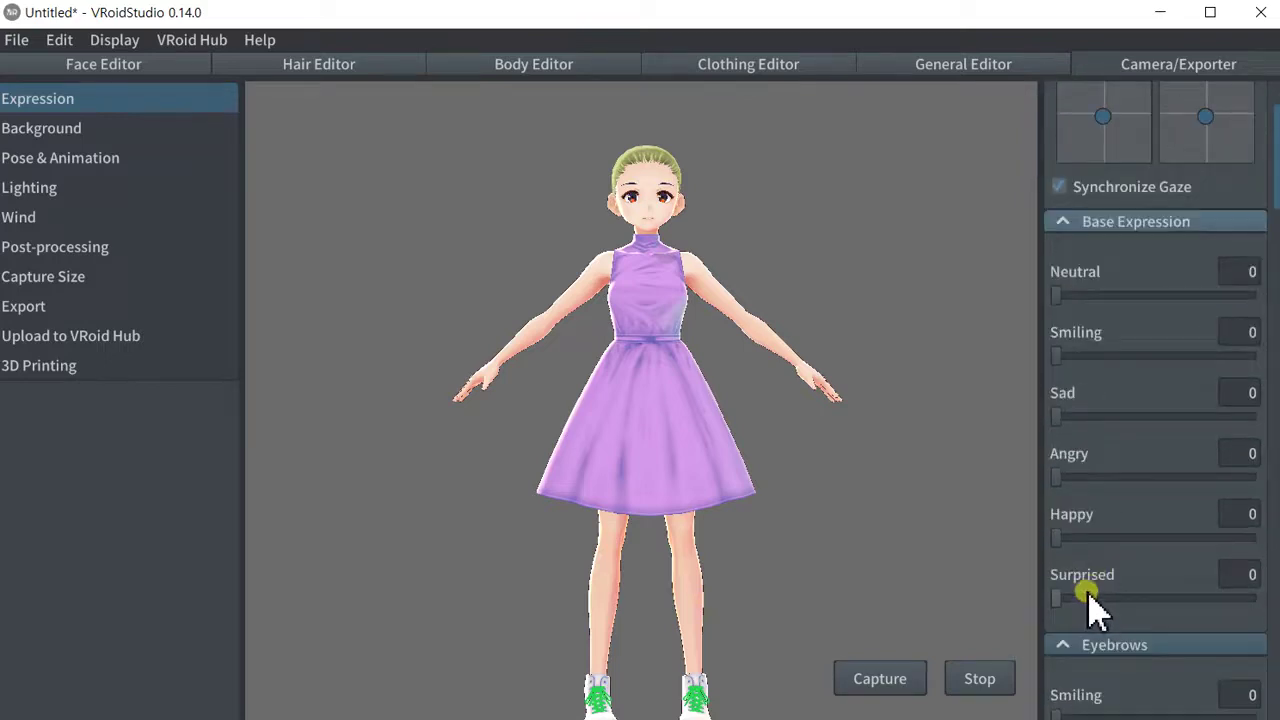
scroll(1095, 605, down, 1)
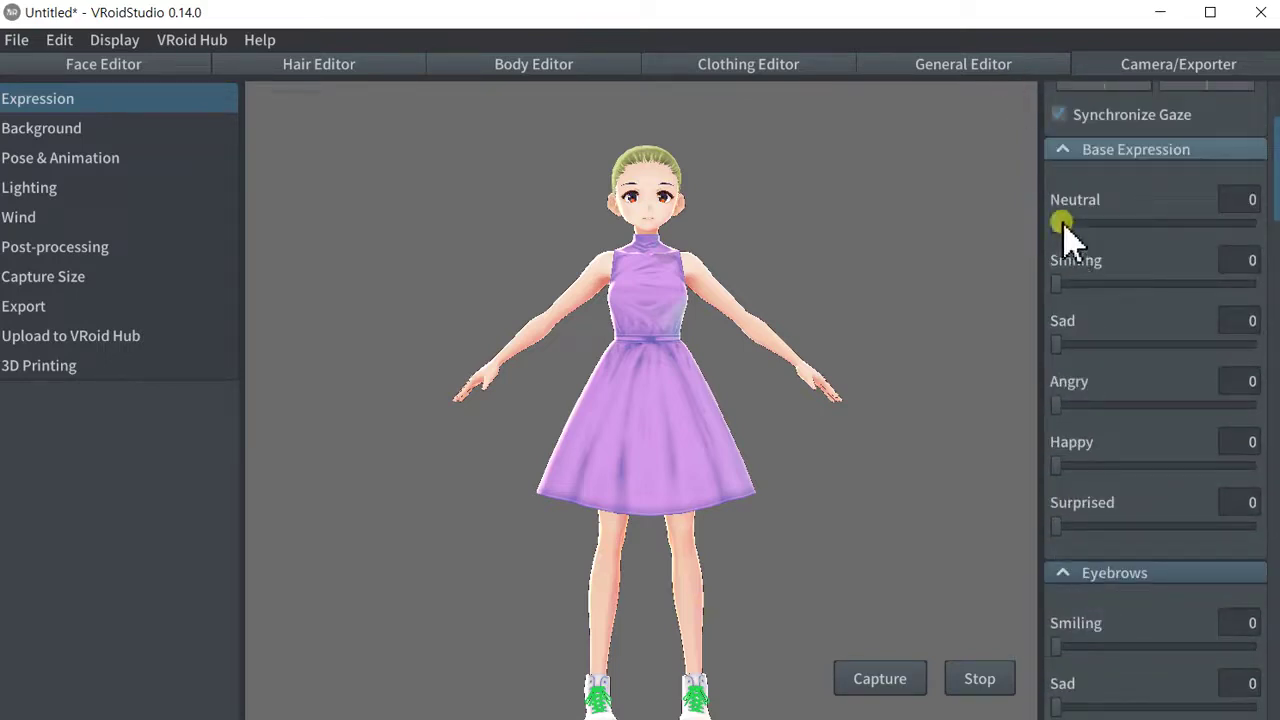
drag(1056, 284, 1148, 285)
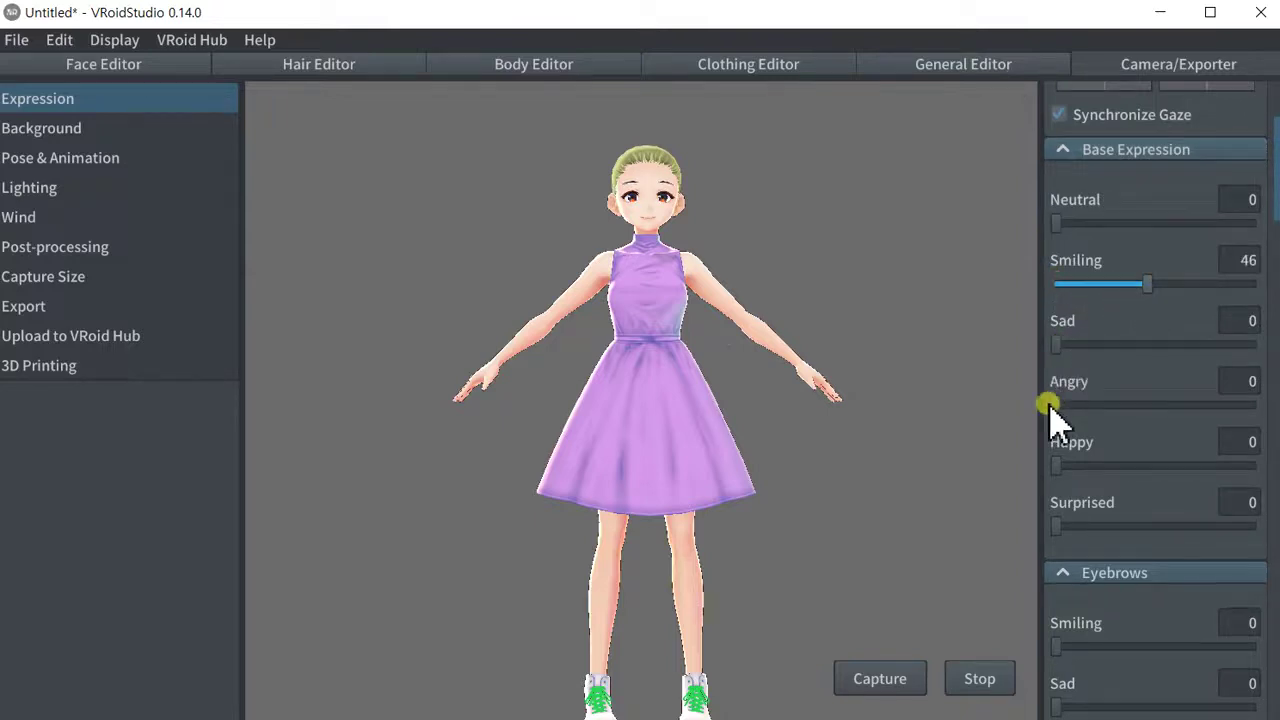
drag(1068, 480, 1072, 510)
drag(1145, 276, 1225, 305)
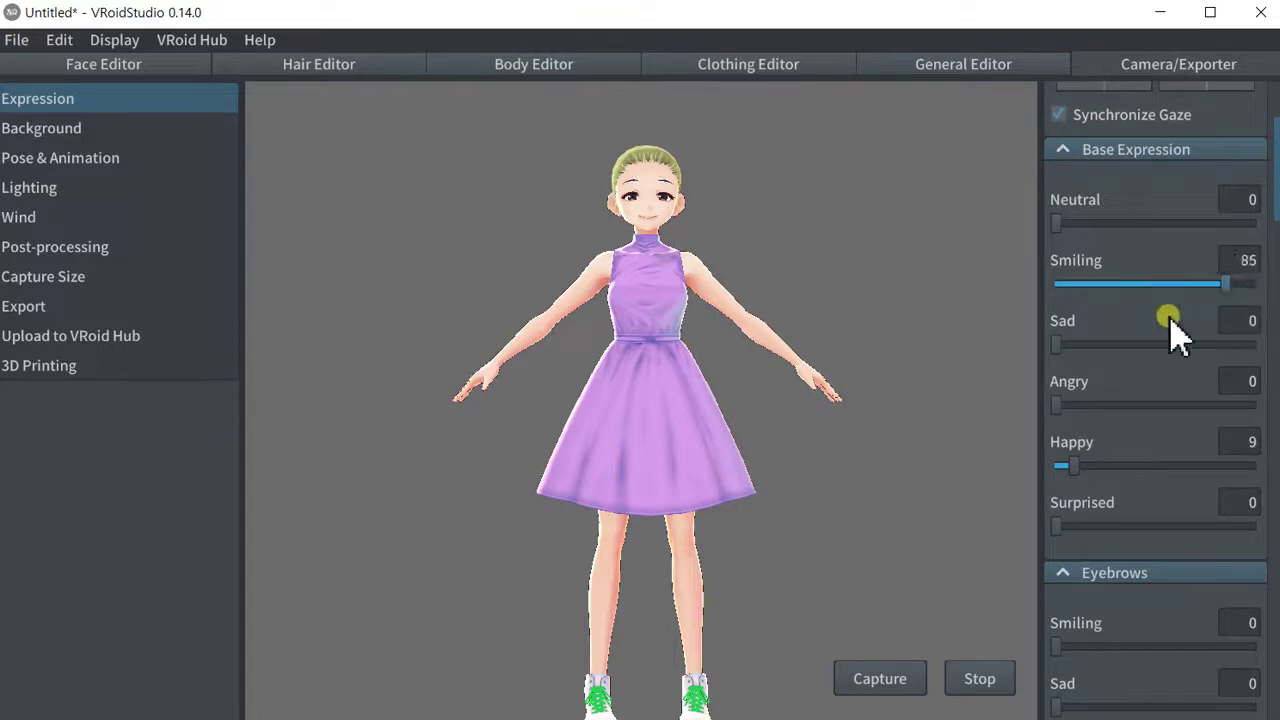
- Load the city street illustration with tall buildings and grass as the scene's background image
click(40, 136)
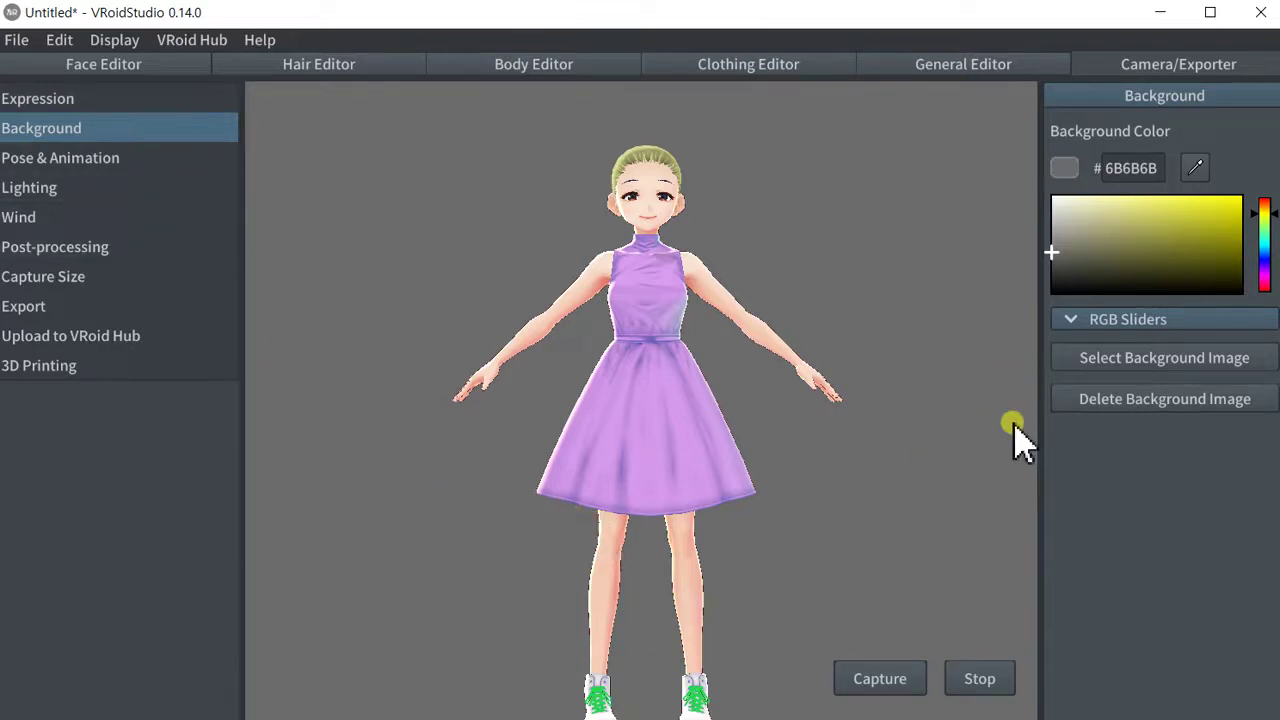
click(1112, 362)
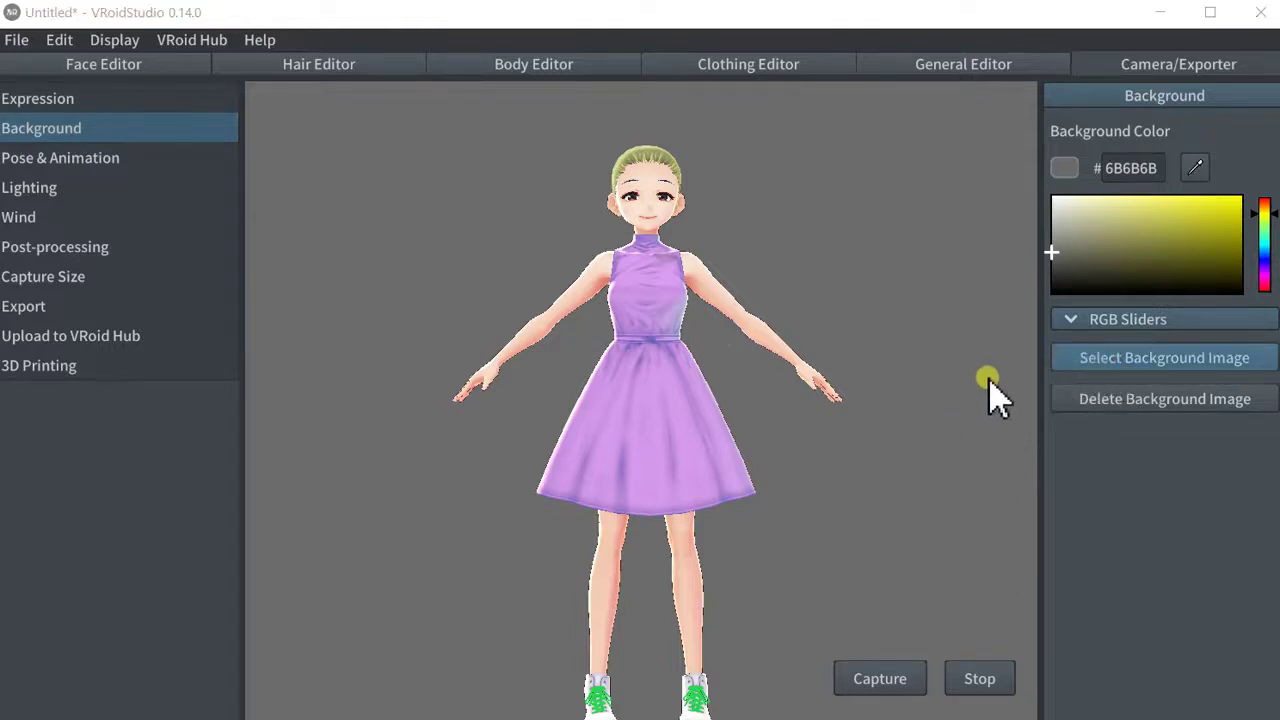
double_click(175, 168)
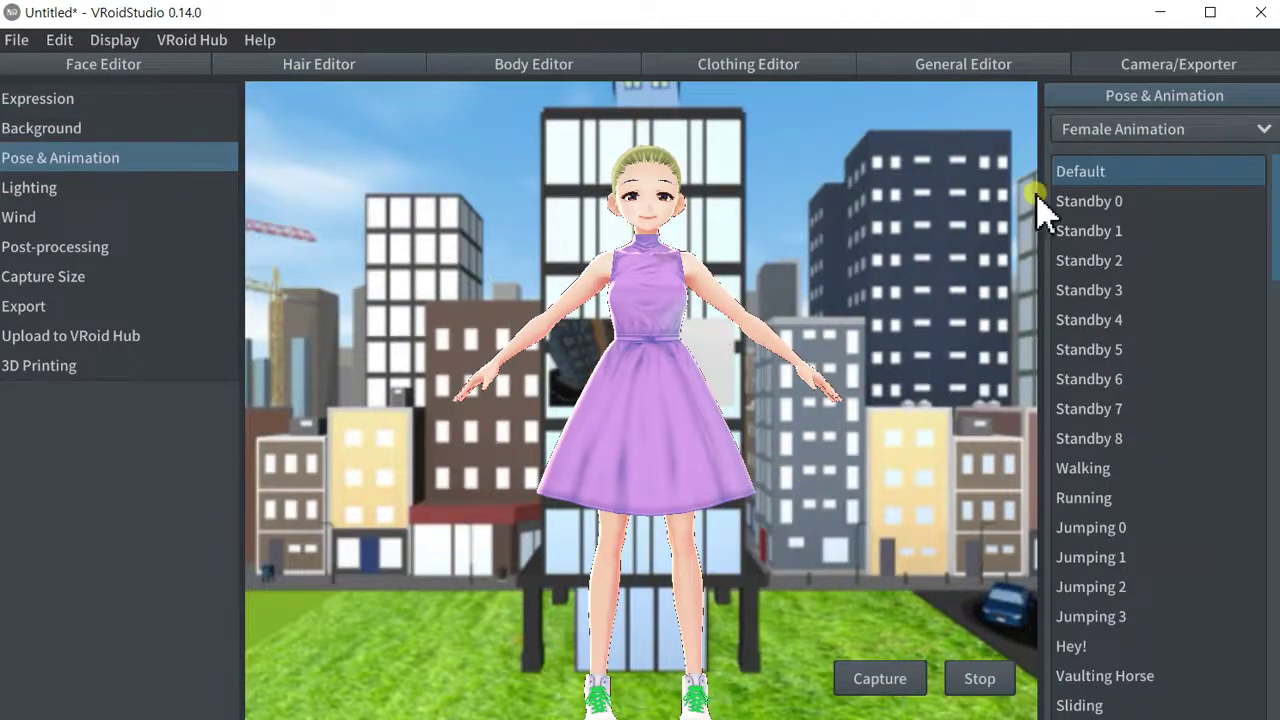
click(80, 130)
- Preview the female animations Standby 0, 1, 2, 5, 7 and 8, Running and Jumping 0 on the character
click(82, 160)
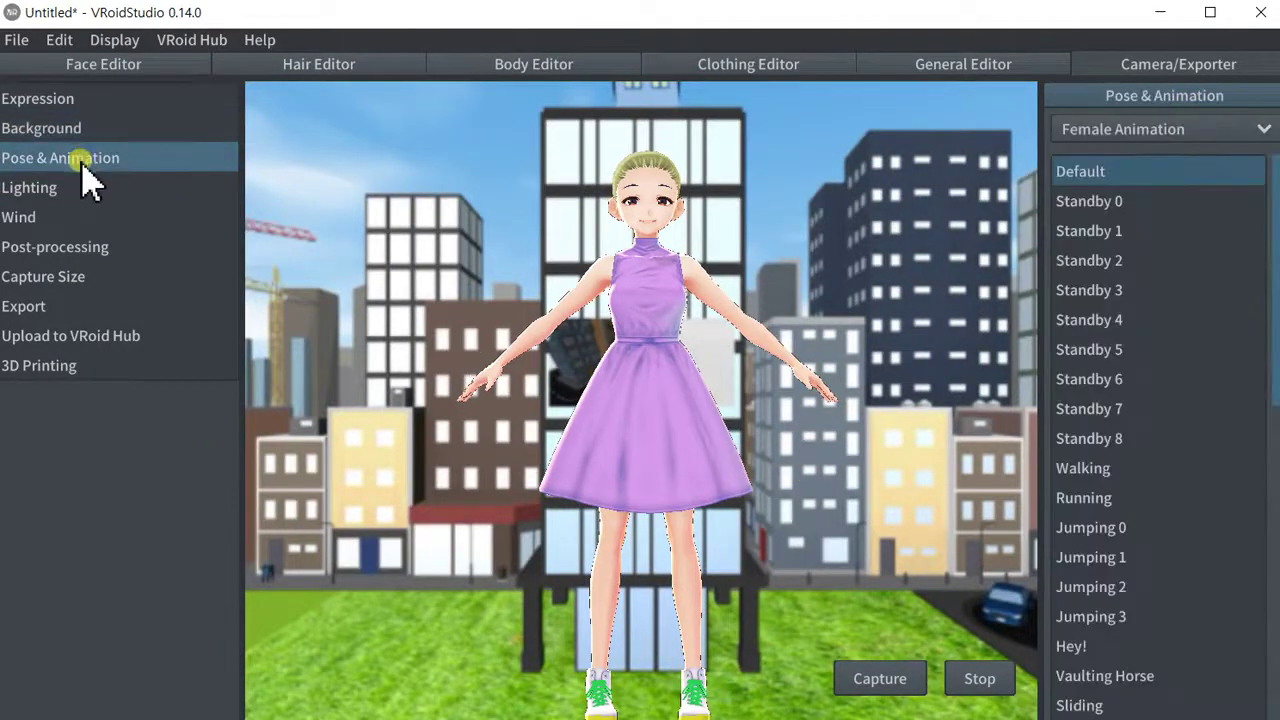
click(1078, 202)
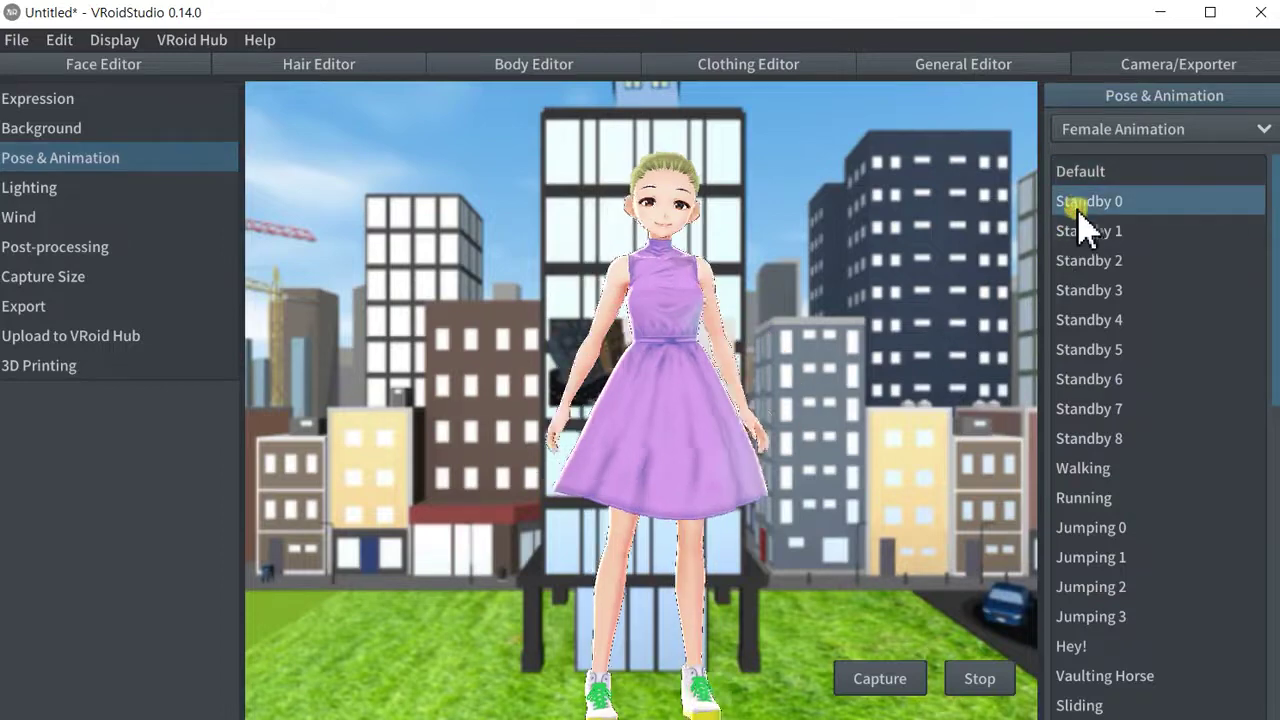
click(1068, 232)
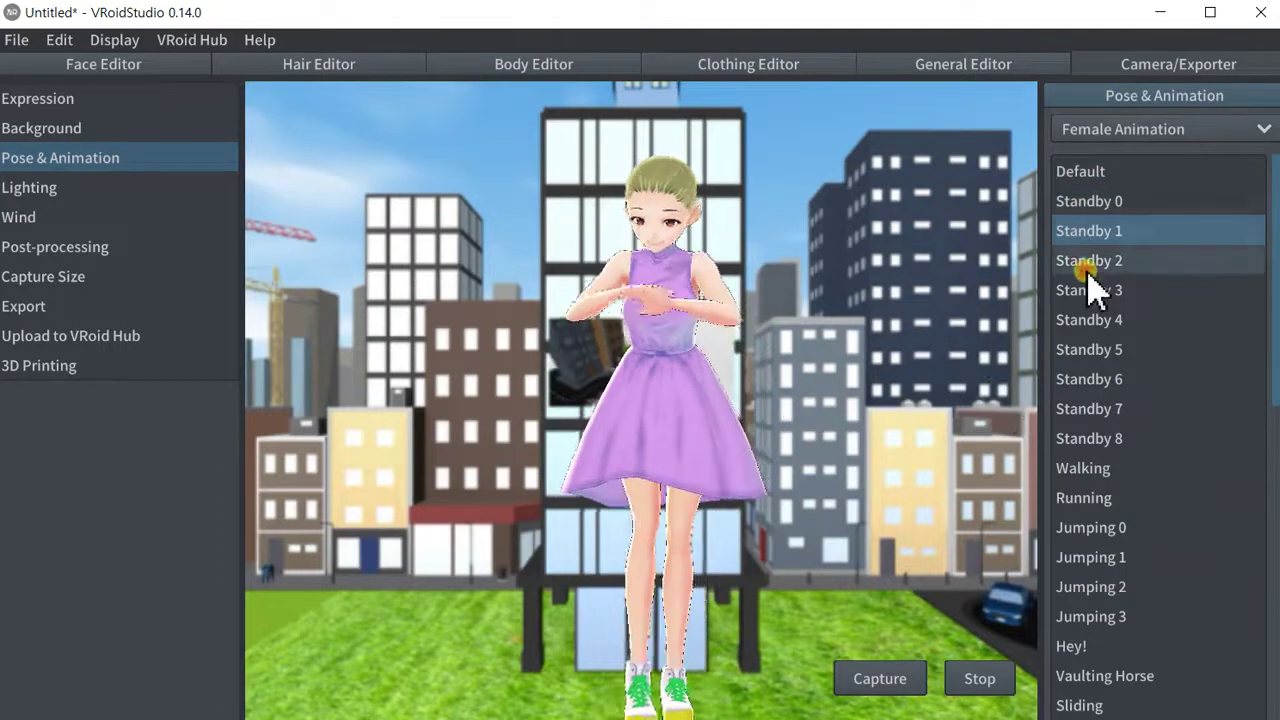
click(1082, 262)
click(1063, 340)
click(1080, 408)
click(1070, 440)
click(1065, 500)
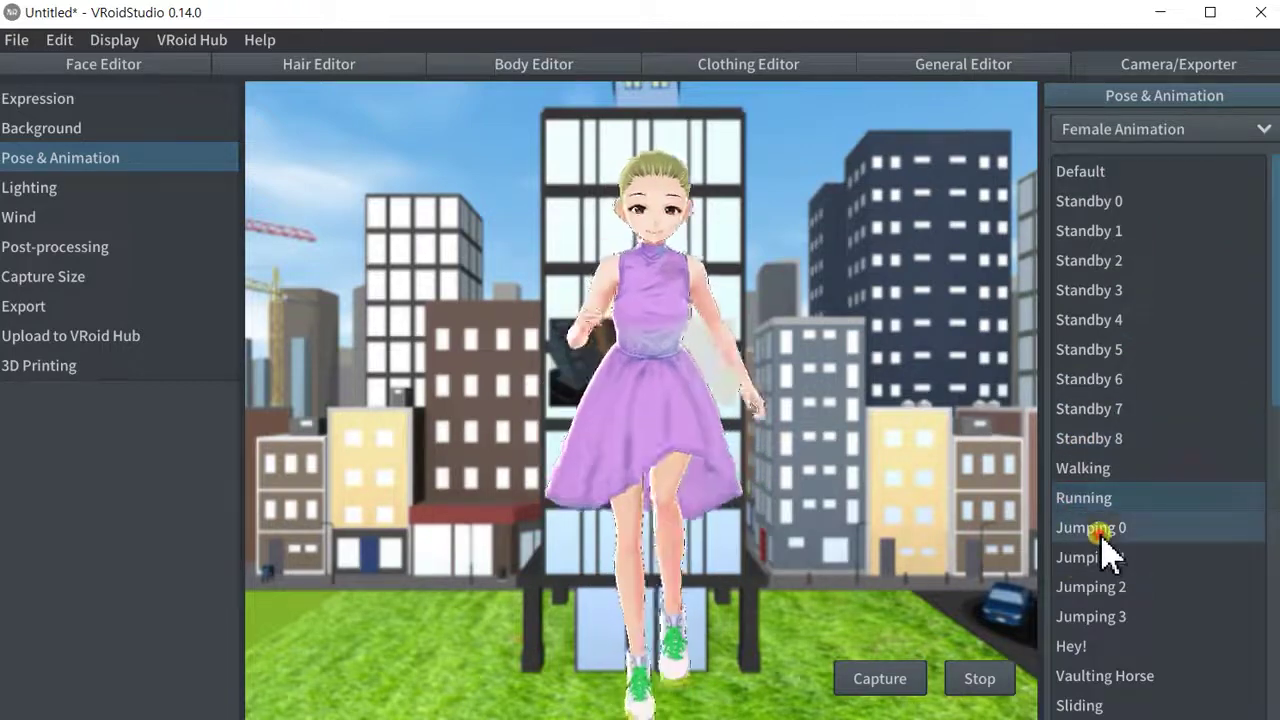
click(1072, 528)
- Preview the female animations Sliding, Tired, Victory, Damaged 0 and Loss on the character
scroll(1100, 575, down, 3)
click(1080, 417)
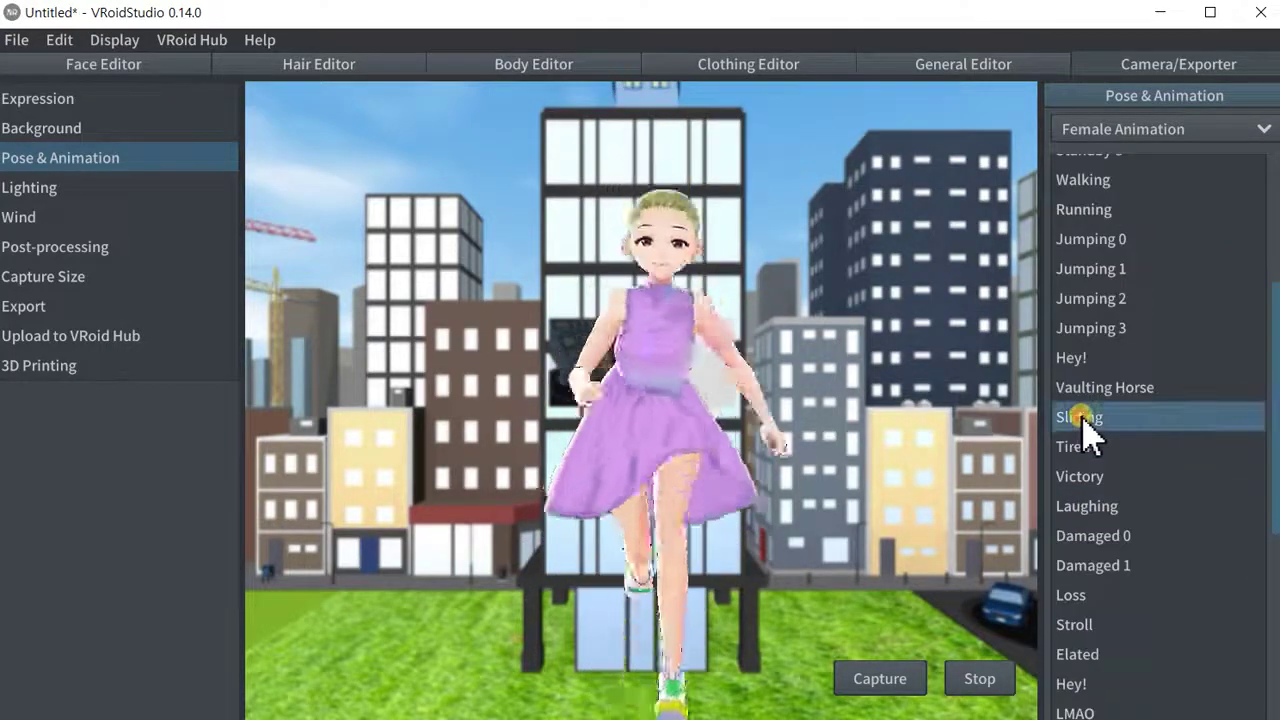
click(1072, 447)
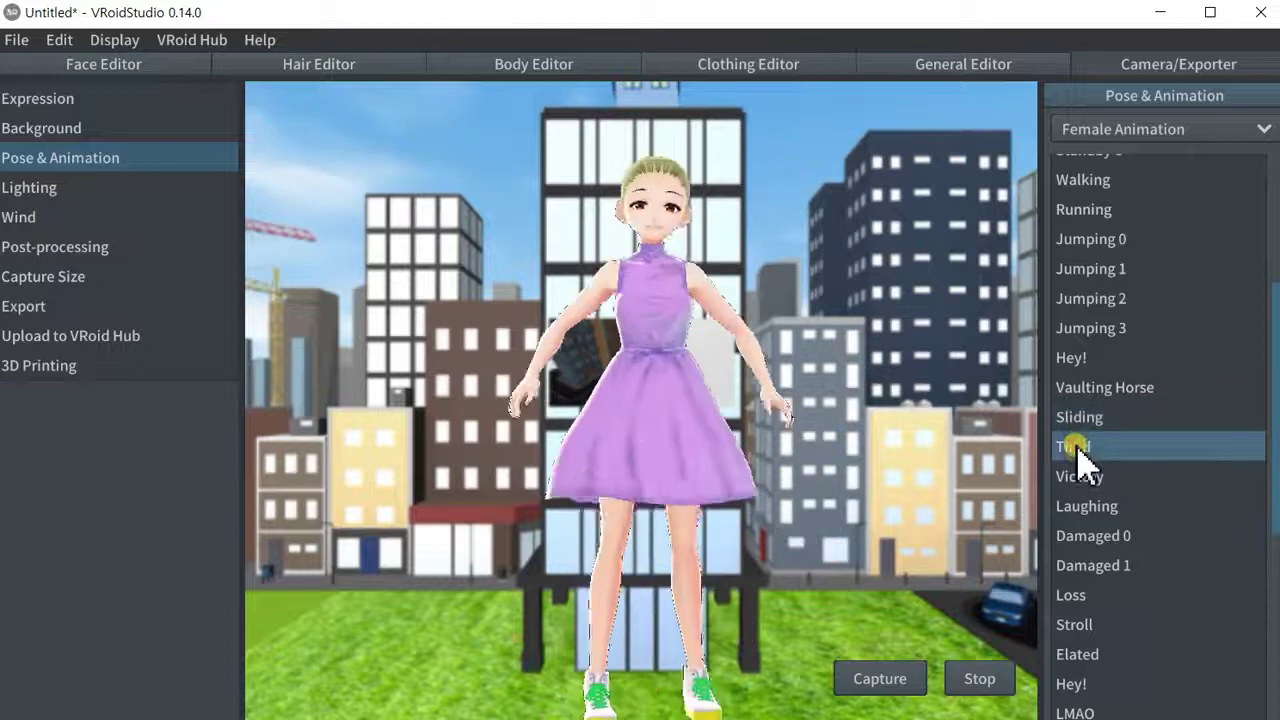
click(1078, 478)
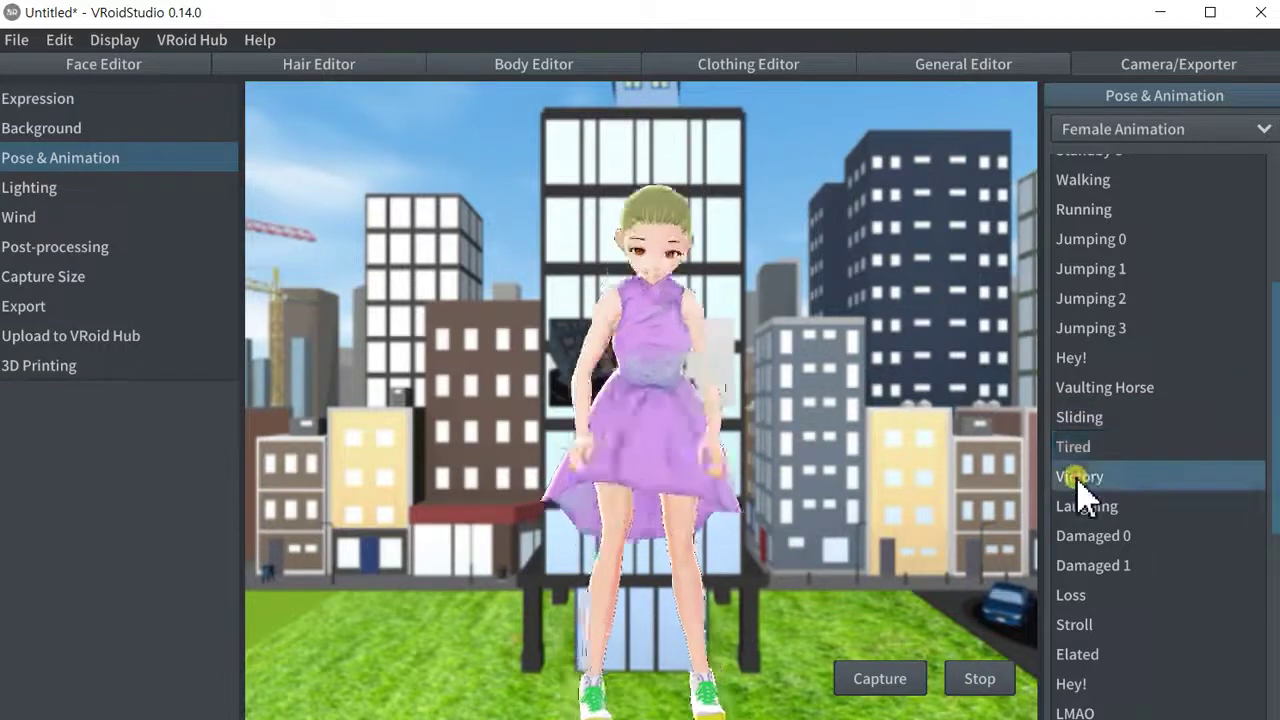
click(1078, 532)
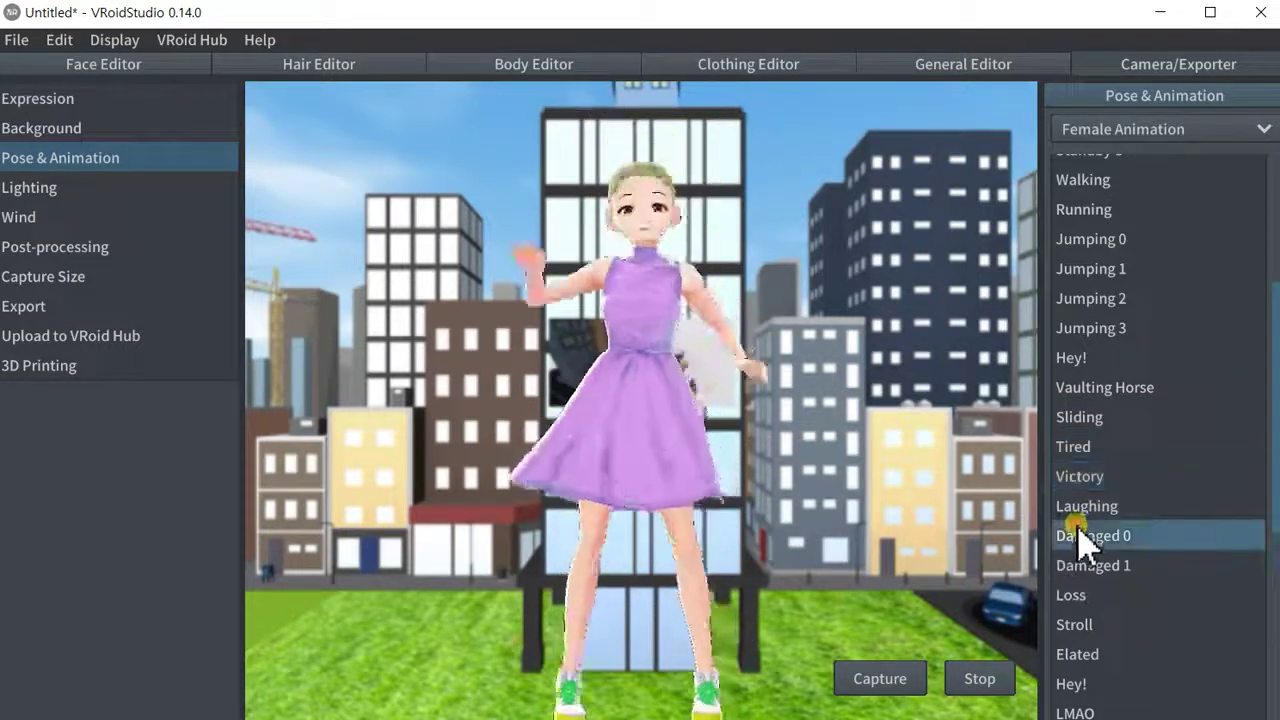
click(1080, 595)
- Preview the female animations Stroll, Hey!, Super Delicious, Determined, Stretch and Gazing Up 1
scroll(1090, 590, down, 3)
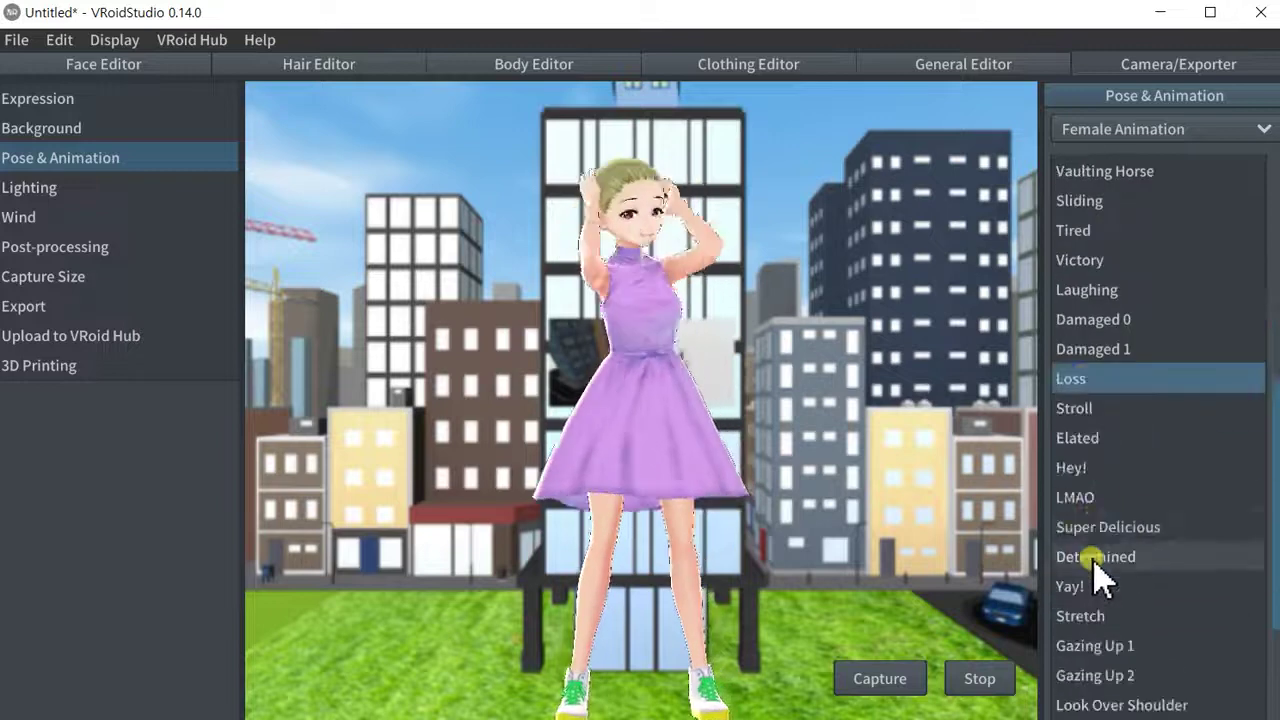
click(1076, 410)
click(1064, 470)
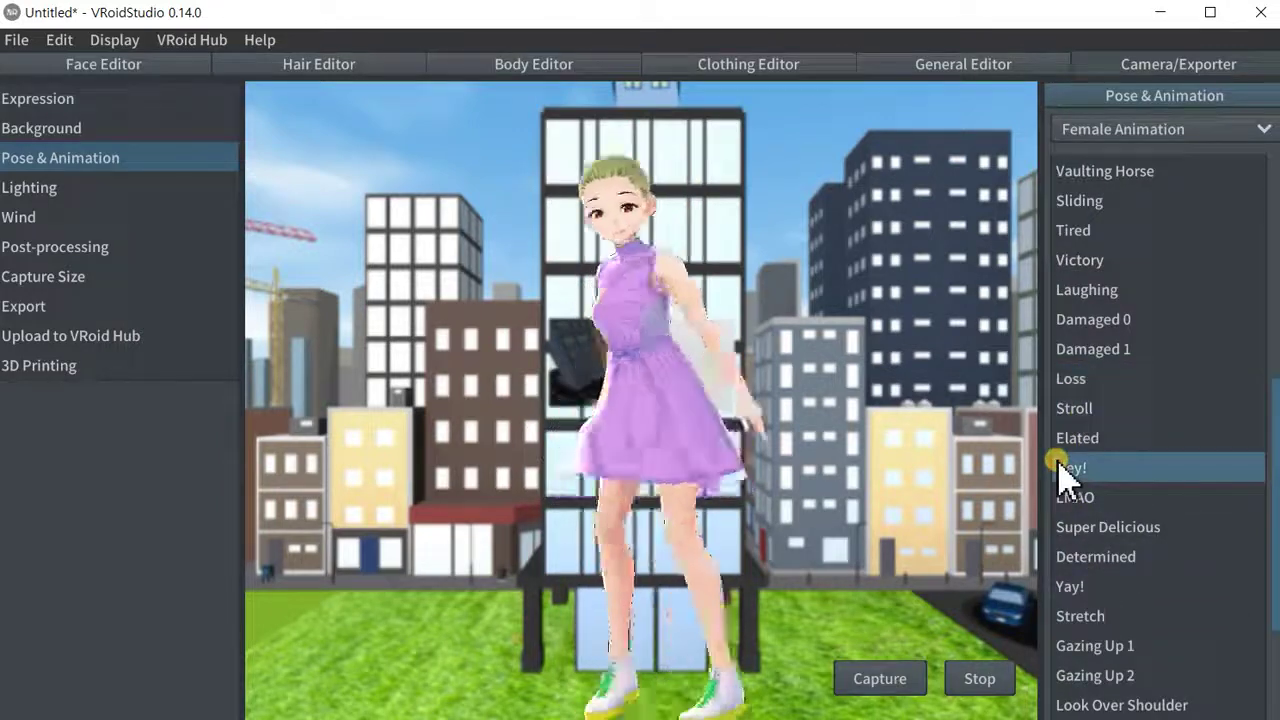
click(1064, 527)
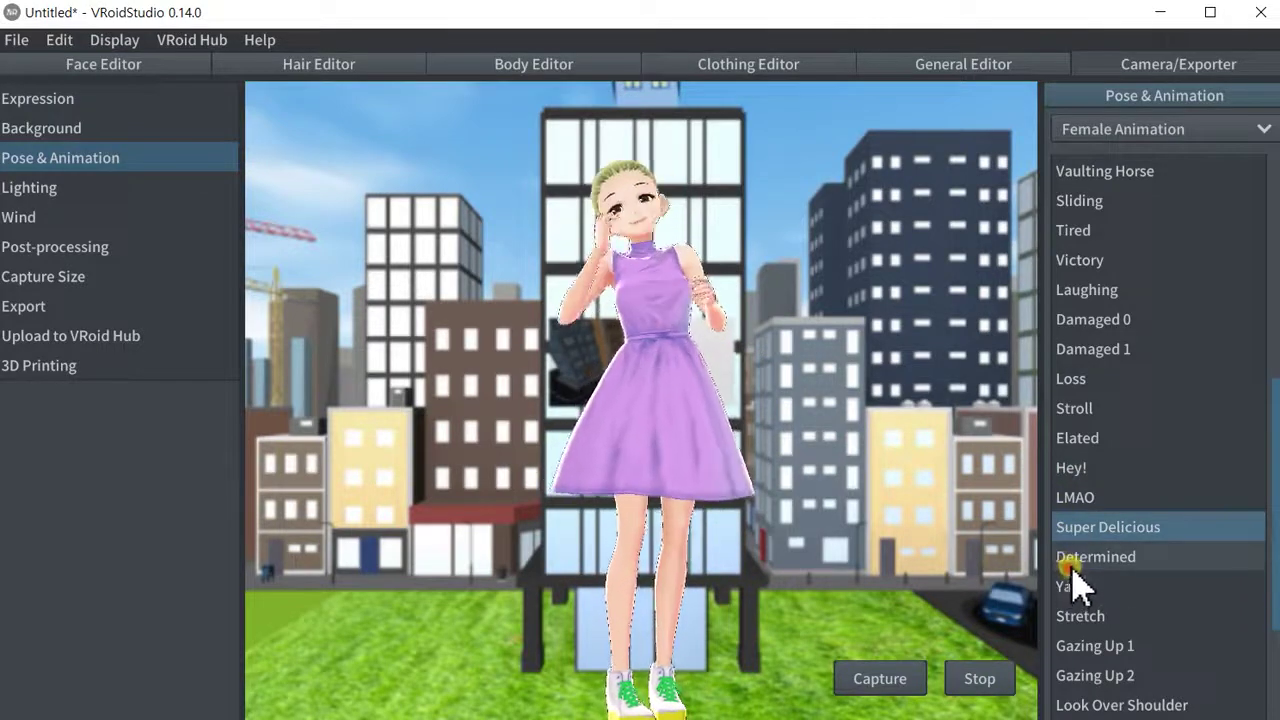
click(1074, 560)
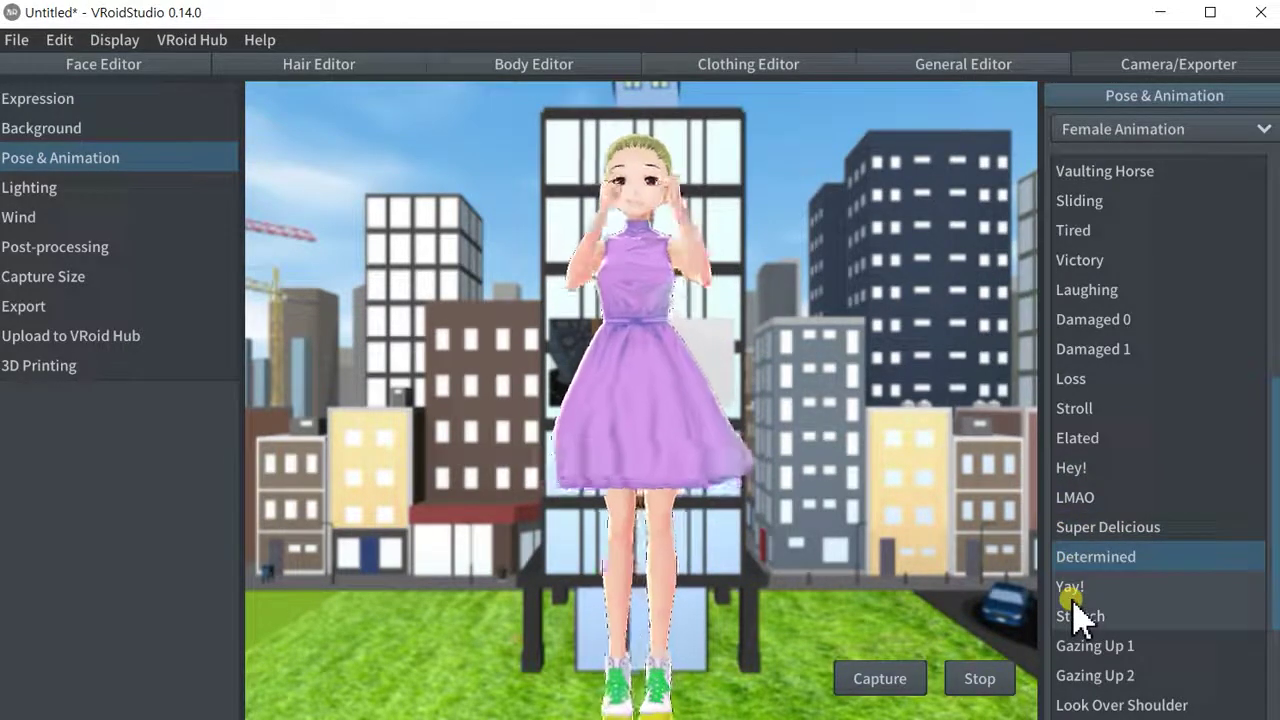
click(1064, 620)
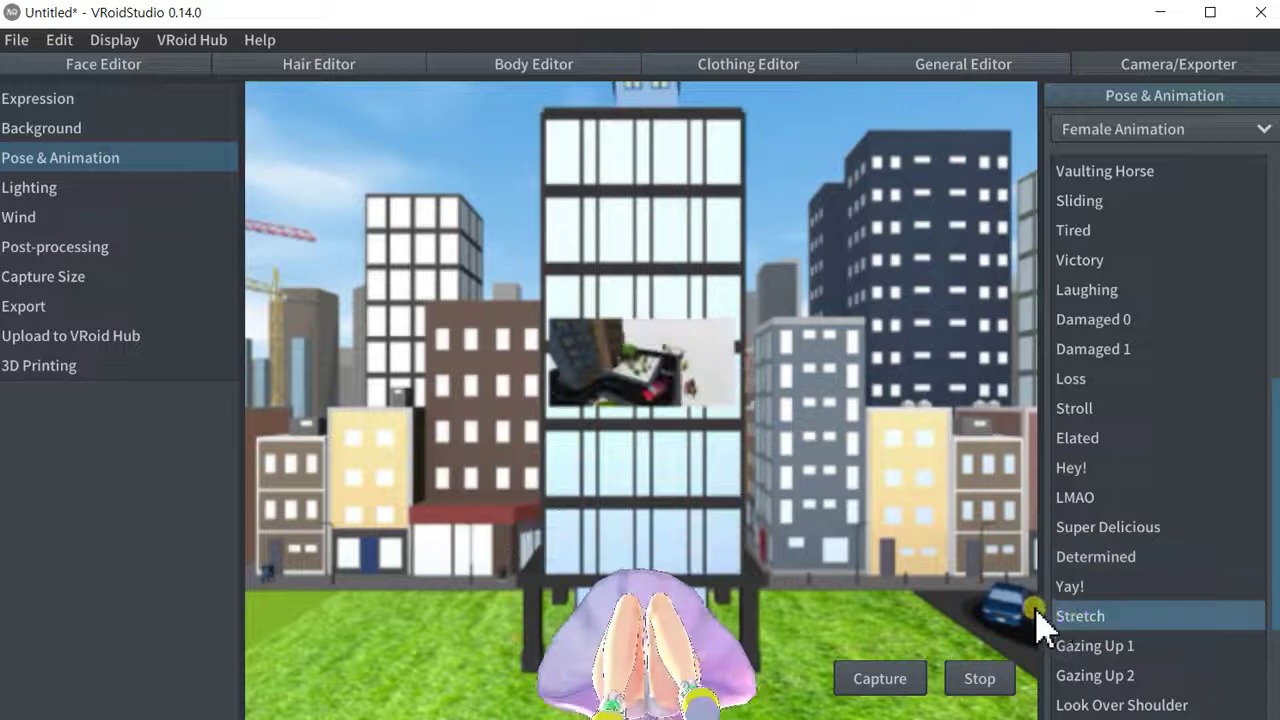
click(1070, 650)
- Preview the female animations Crouching 1, Crouching 3, Crouching 4, Awkward Smile and Hold Out Hands
scroll(1073, 660, down, 3)
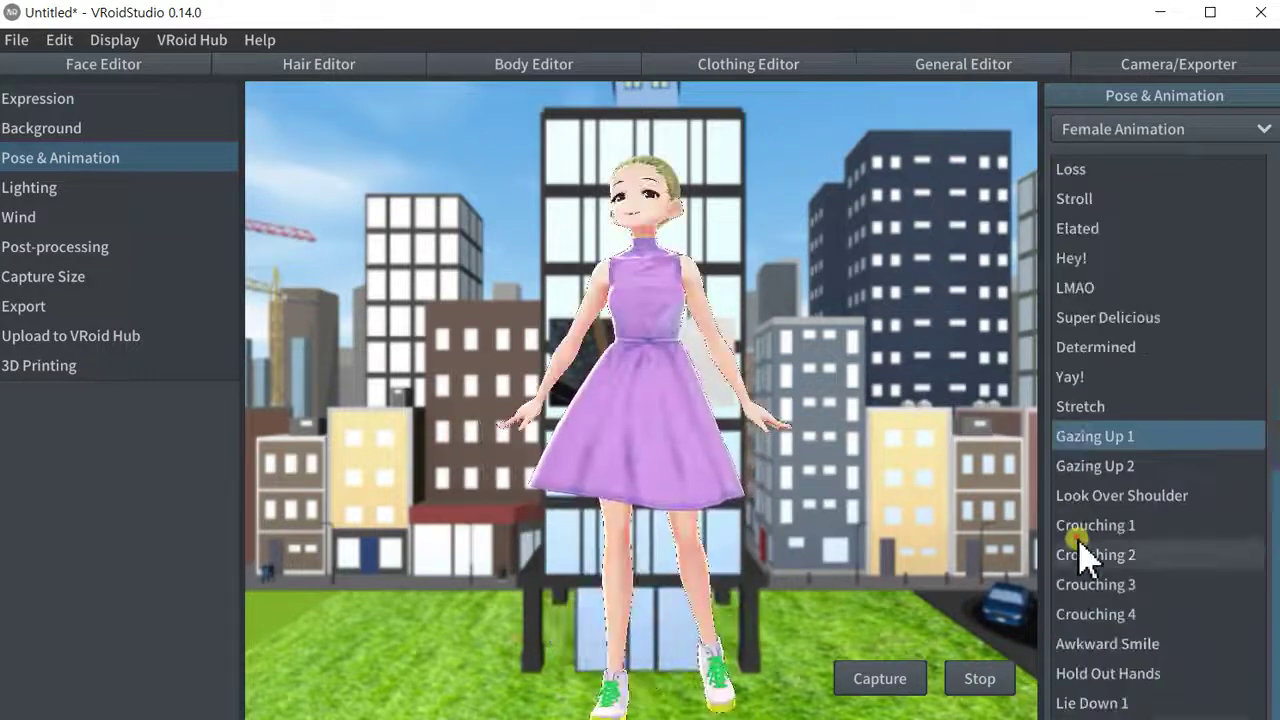
click(1076, 527)
click(1088, 586)
click(1092, 616)
click(1090, 648)
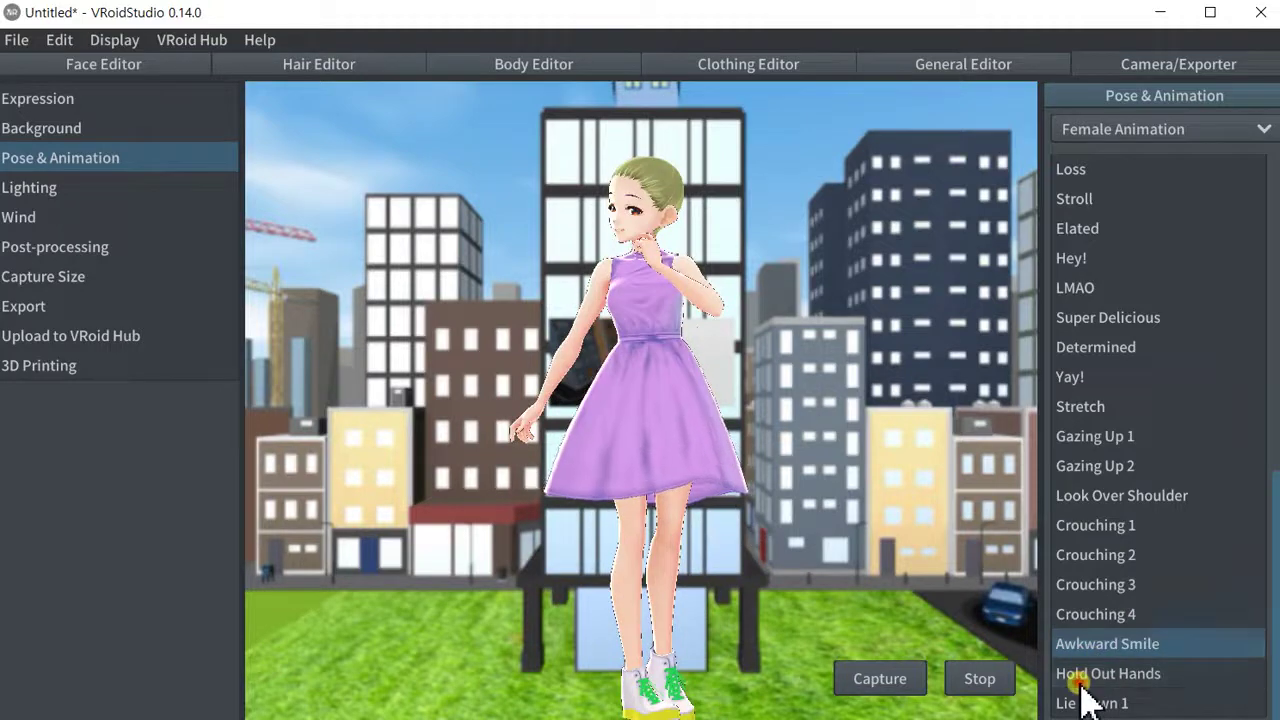
click(1089, 674)
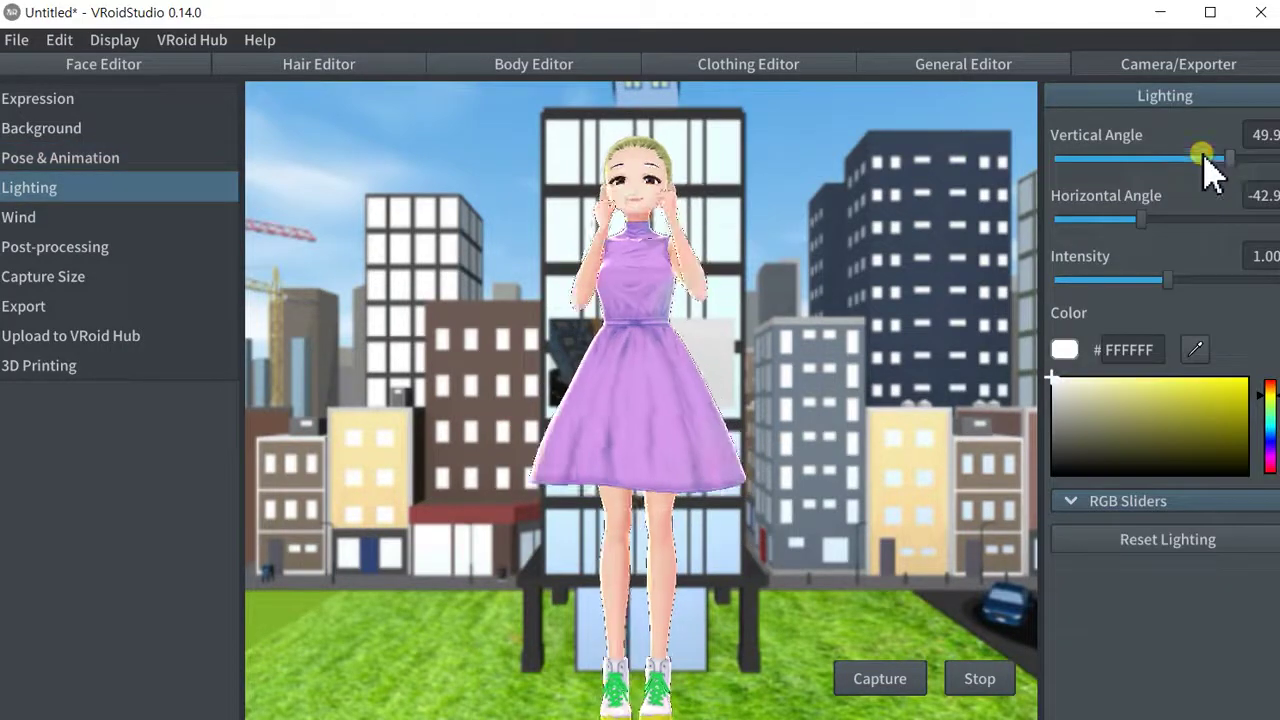
- Set the lighting's vertical angle to about 13.2 and increase its horizontal angle slightly
mouse_move(1203, 158)
mouse_down()
mouse_move(1226, 158)
mouse_move(1134, 177)
mouse_move(1183, 160)
mouse_up()
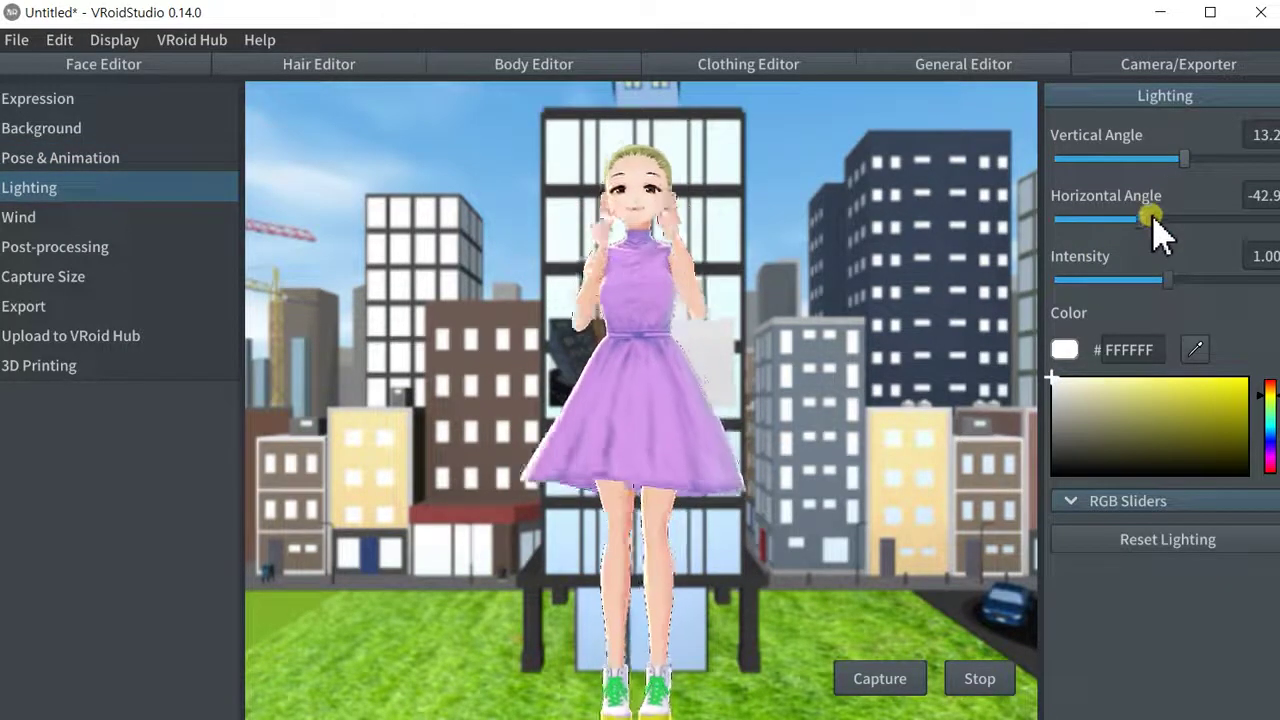
mouse_move(1137, 225)
mouse_down()
mouse_move(1191, 240)
mouse_move(1051, 260)
mouse_move(1146, 240)
mouse_move(1156, 225)
mouse_up()
- Set the wind direction to about 0.12 on X and about -0.09 on Y
click(22, 219)
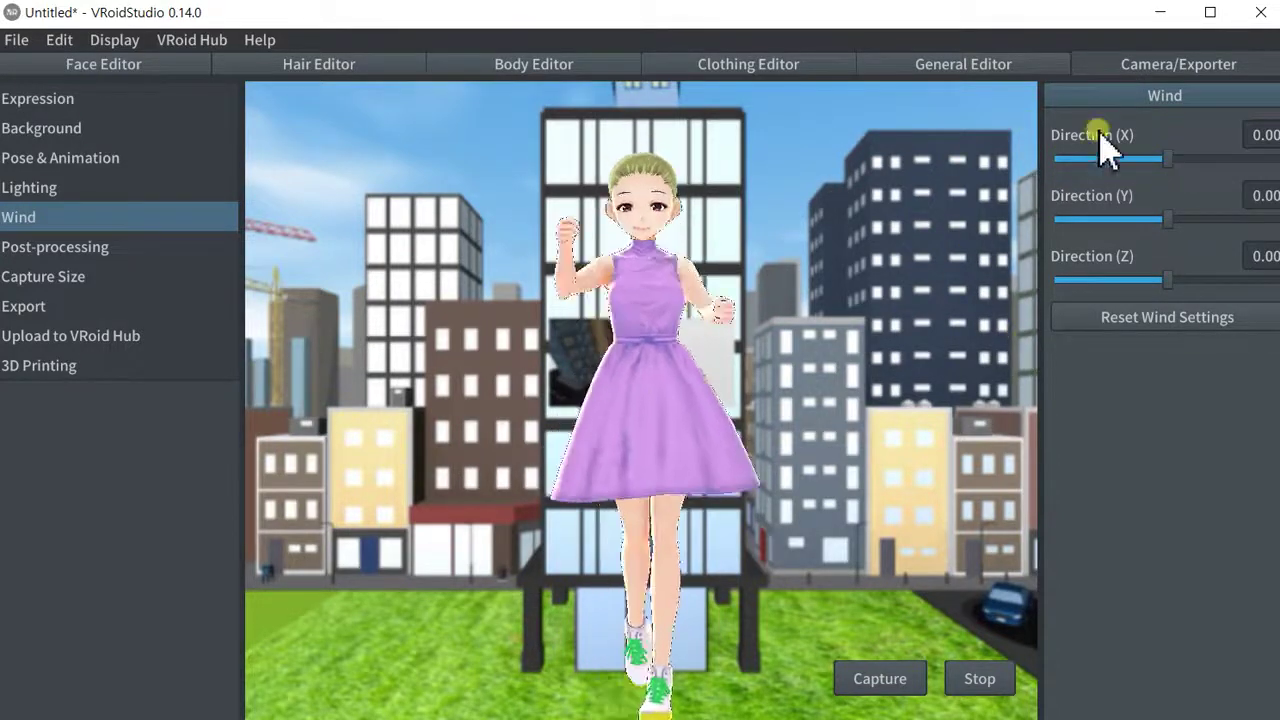
drag(1167, 162, 1180, 258)
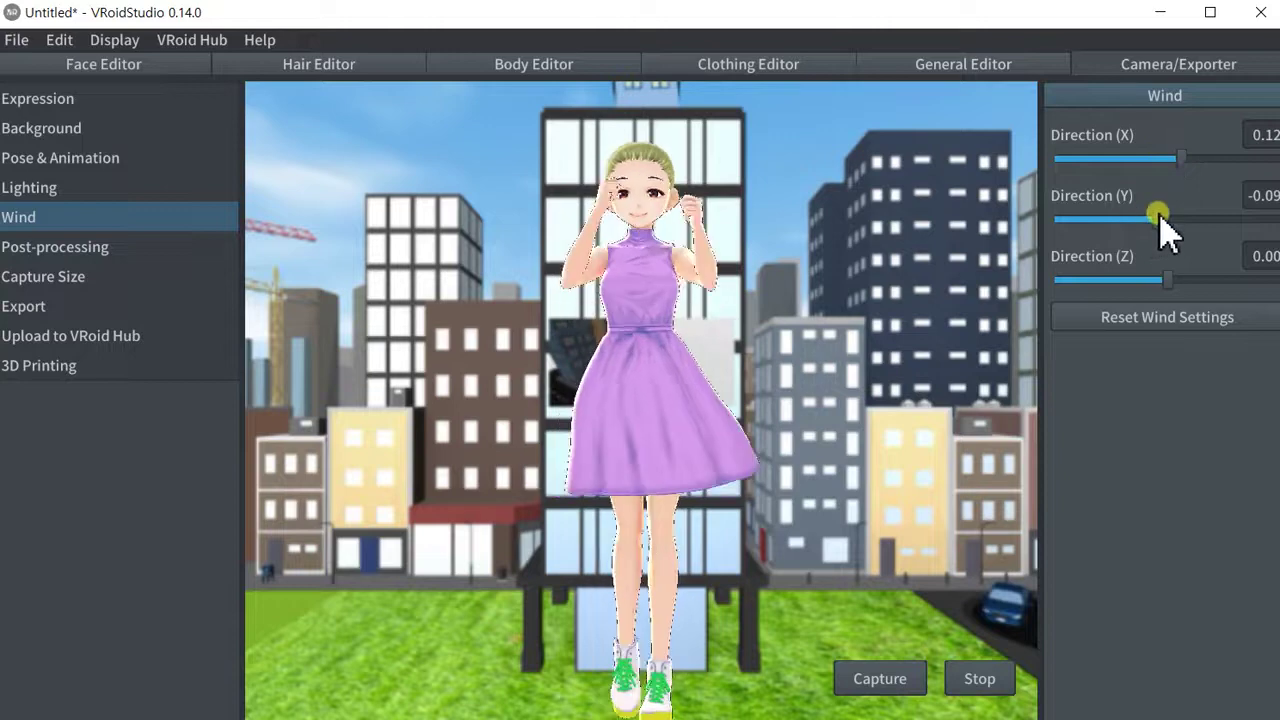
- Preview the Color Grading and Comic post-processing effects one at a time and switch both off
mouse_move(1158, 213)
mouse_down()
mouse_move(1215, 218)
mouse_move(1131, 217)
mouse_move(1037, 240)
mouse_move(1154, 215)
mouse_up()
click(100, 247)
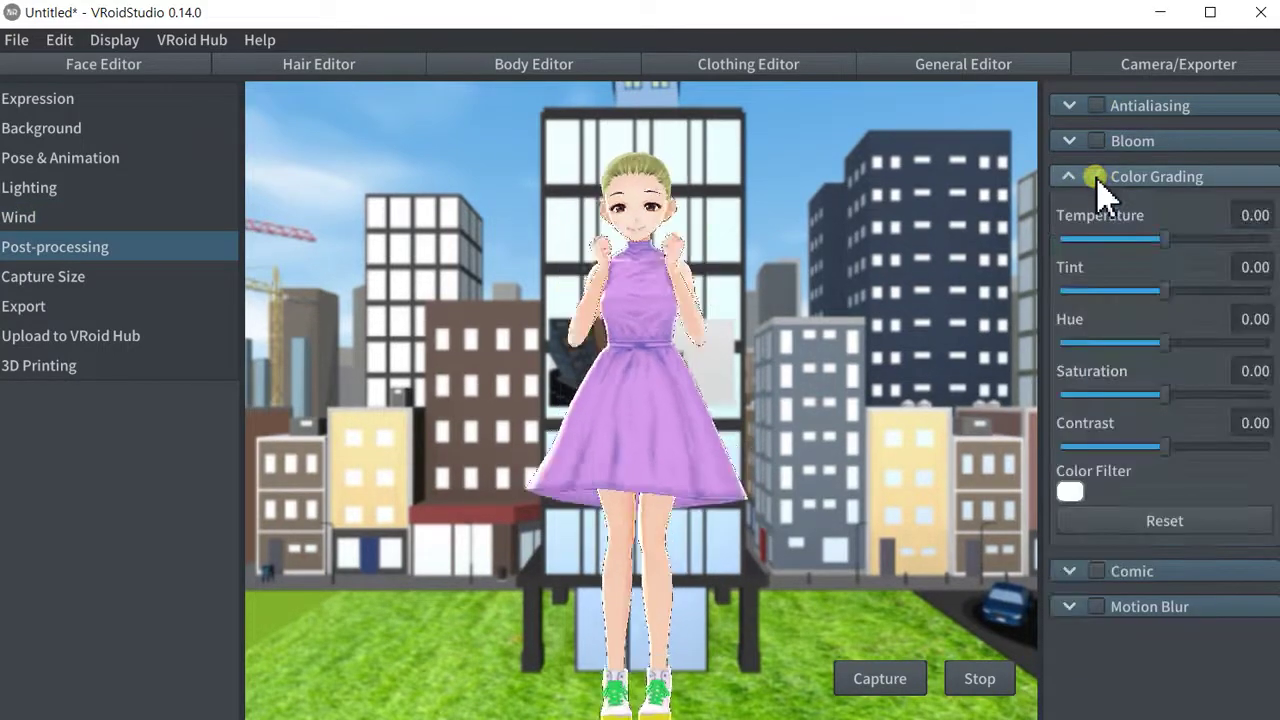
click(1098, 178)
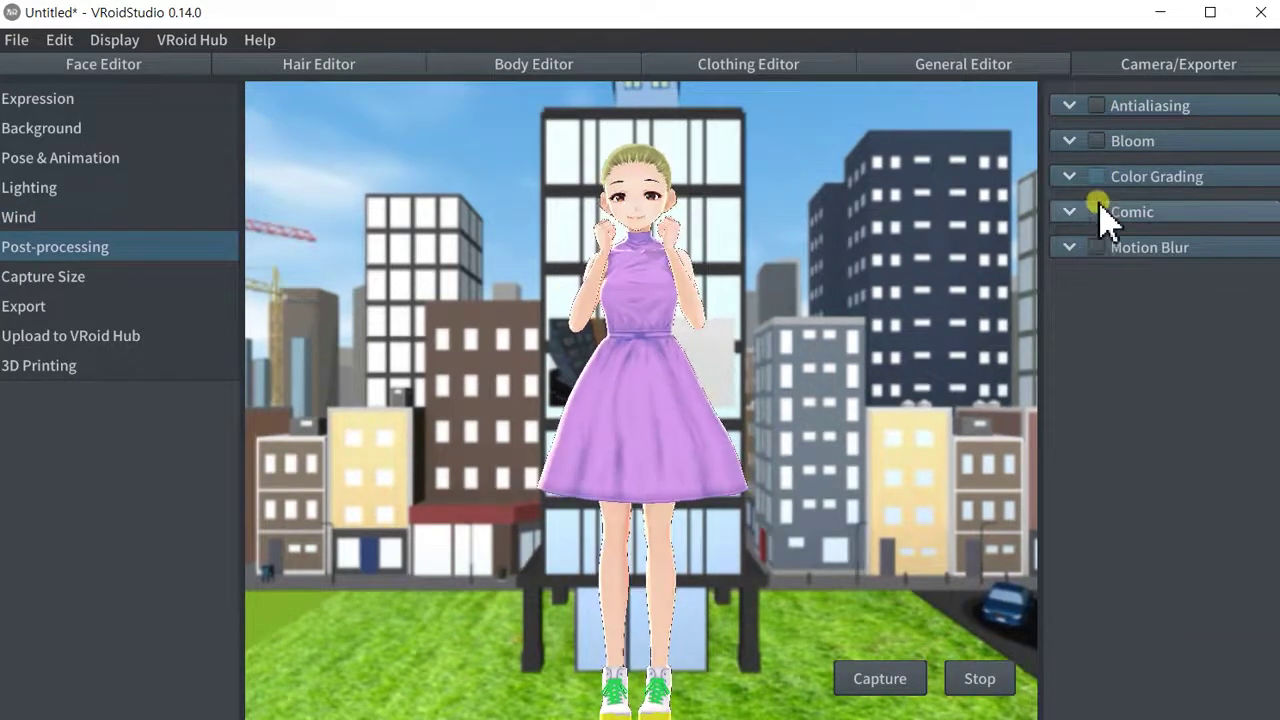
click(1098, 212)
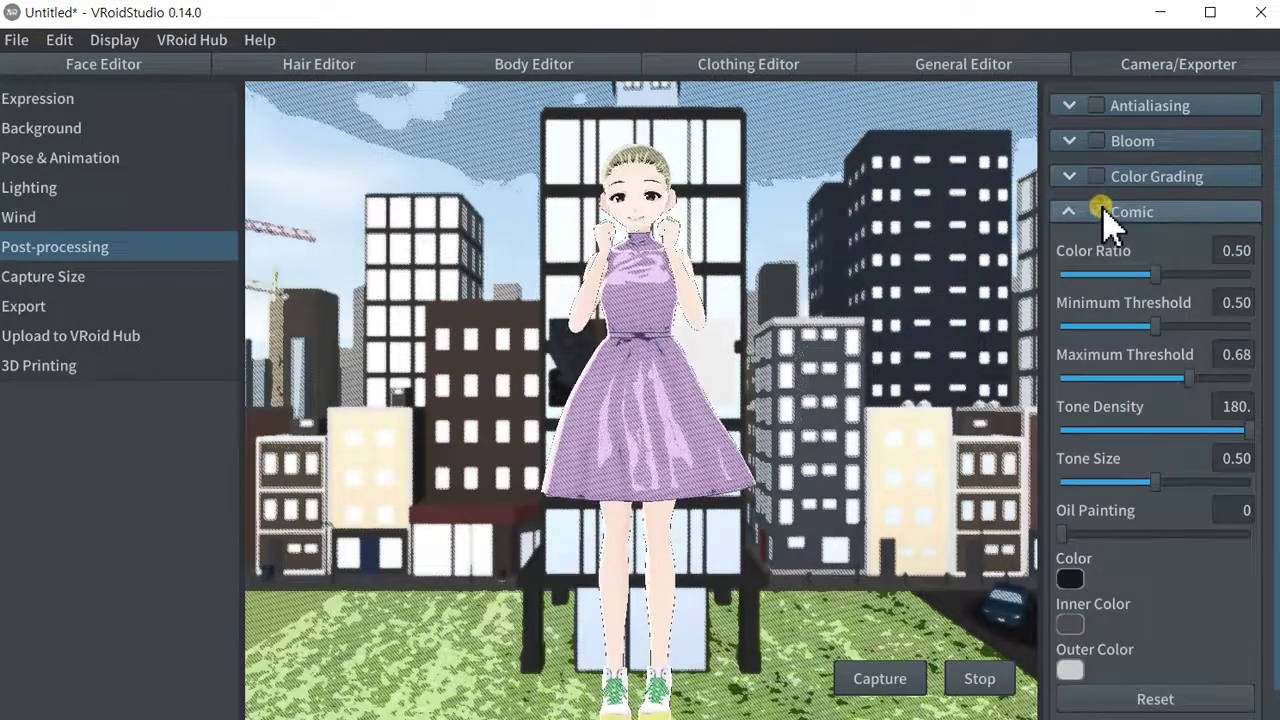
click(1100, 211)
- Try Motion Blur at intensity 0.38 with varied X and Y directions, and turn the effect off
click(1097, 247)
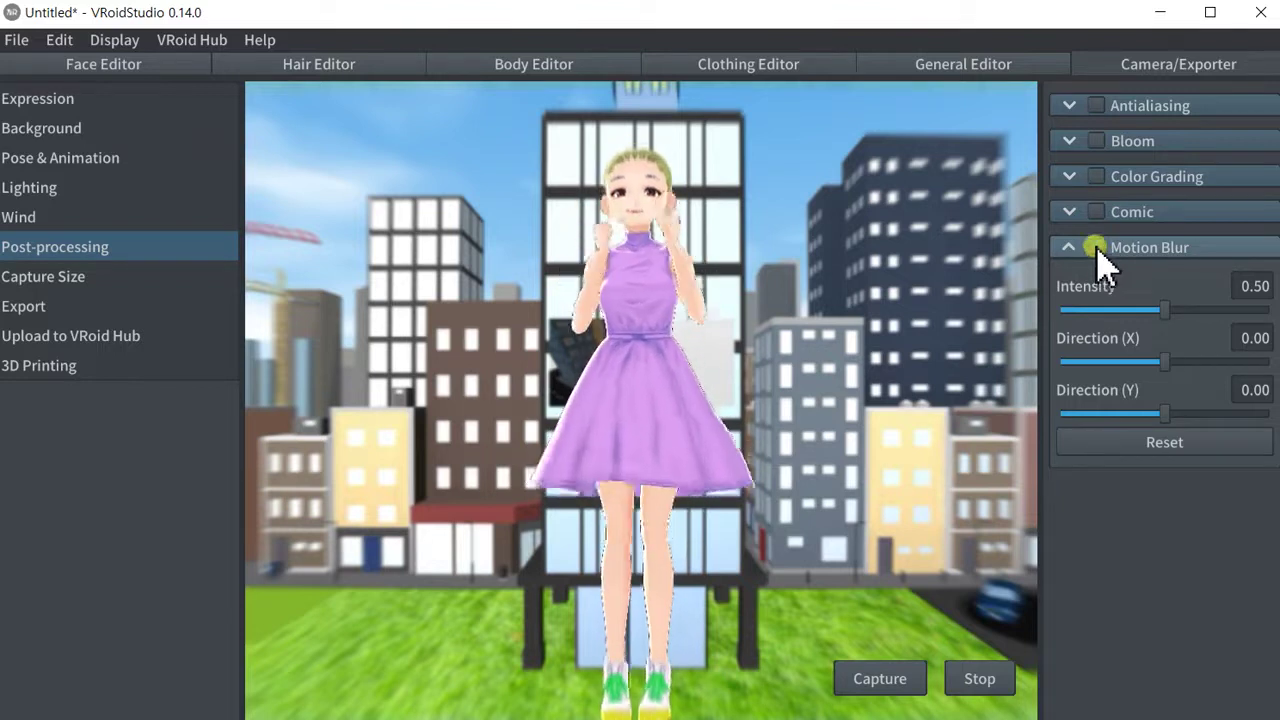
mouse_move(1163, 312)
mouse_down()
mouse_move(1107, 320)
mouse_move(1143, 318)
mouse_up()
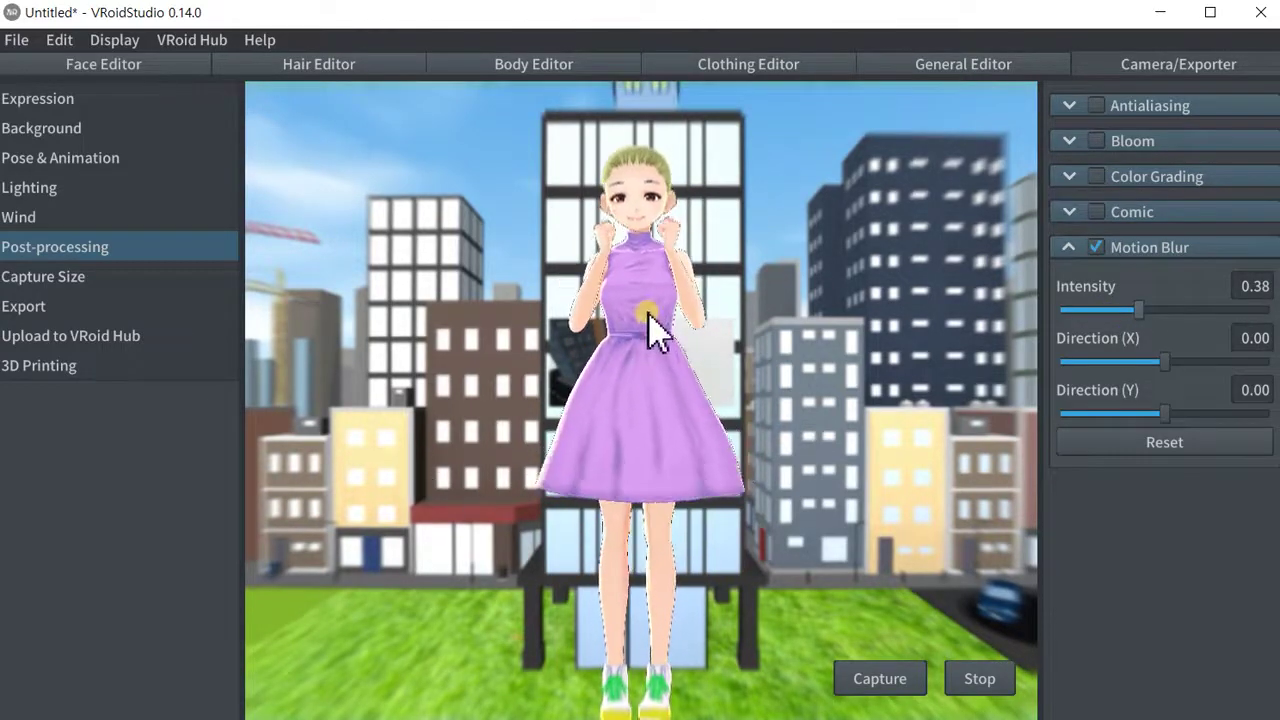
mouse_move(1164, 362)
mouse_down()
mouse_move(1110, 368)
mouse_move(1175, 364)
mouse_move(1140, 414)
mouse_move(1098, 430)
mouse_move(1157, 434)
mouse_up()
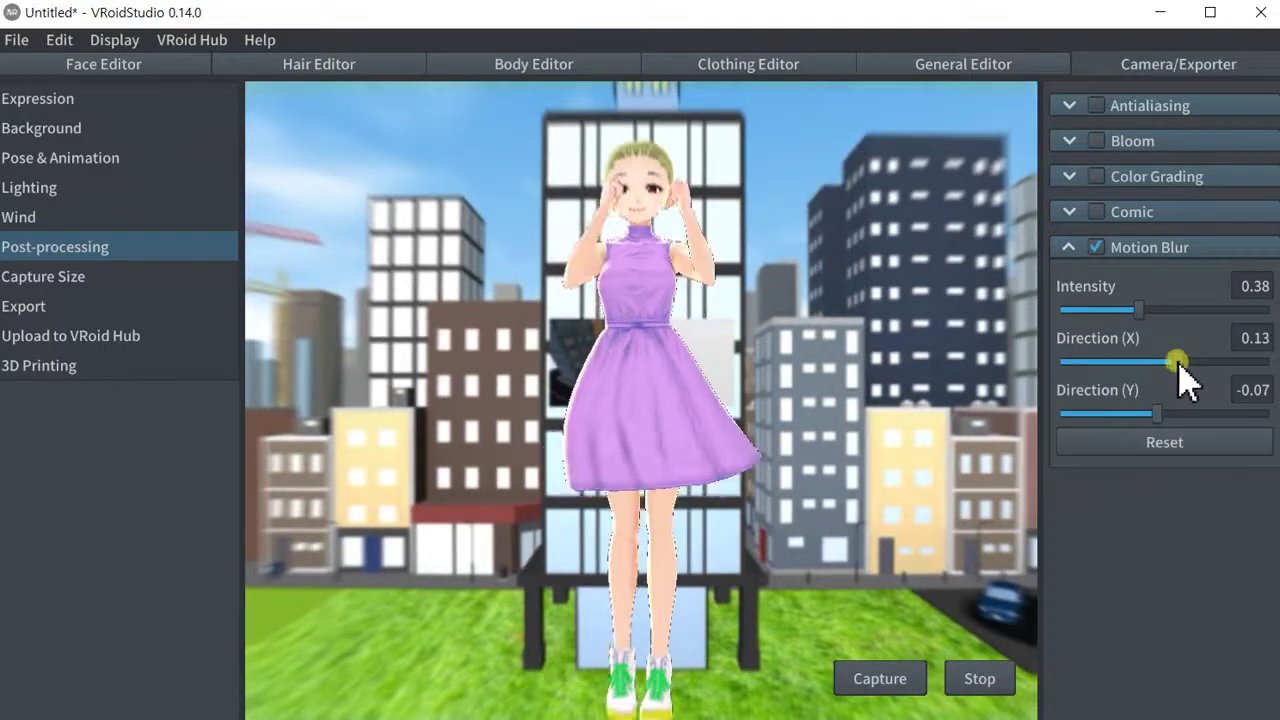
drag(1176, 362, 1120, 362)
click(1097, 247)
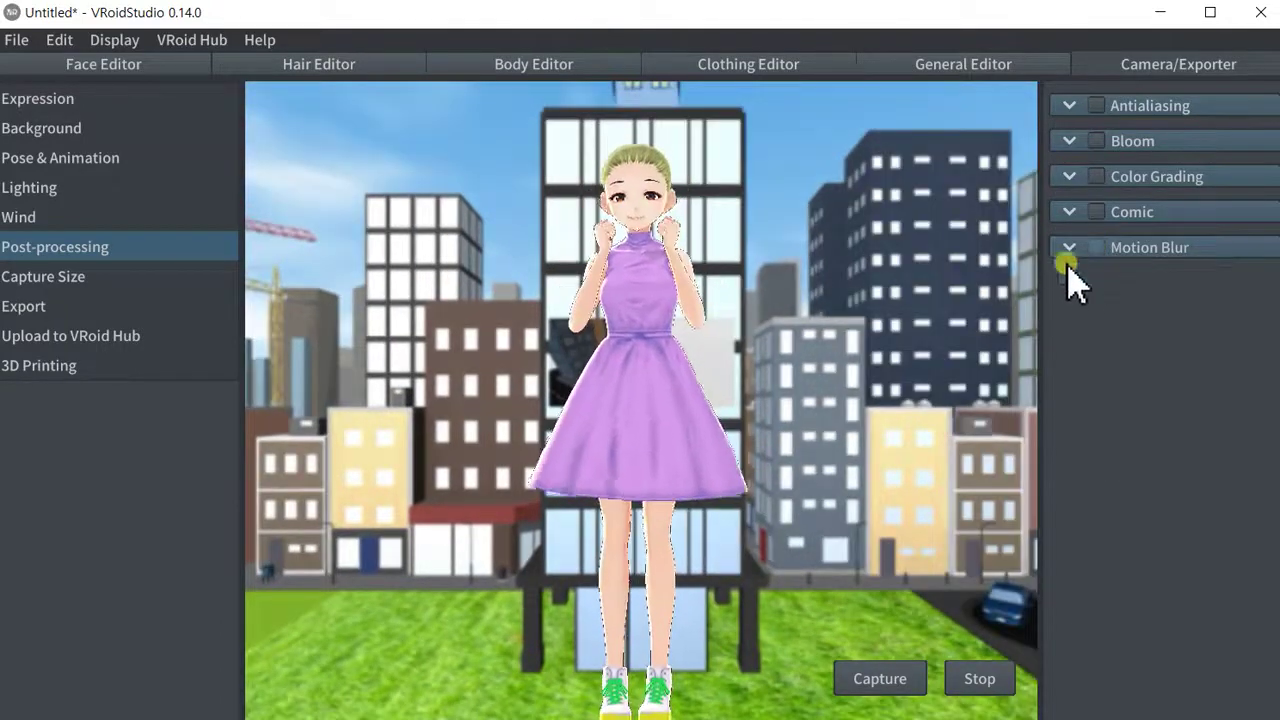
- Try the Comic effect with a minimum threshold of 0.38 and disable it
click(1099, 211)
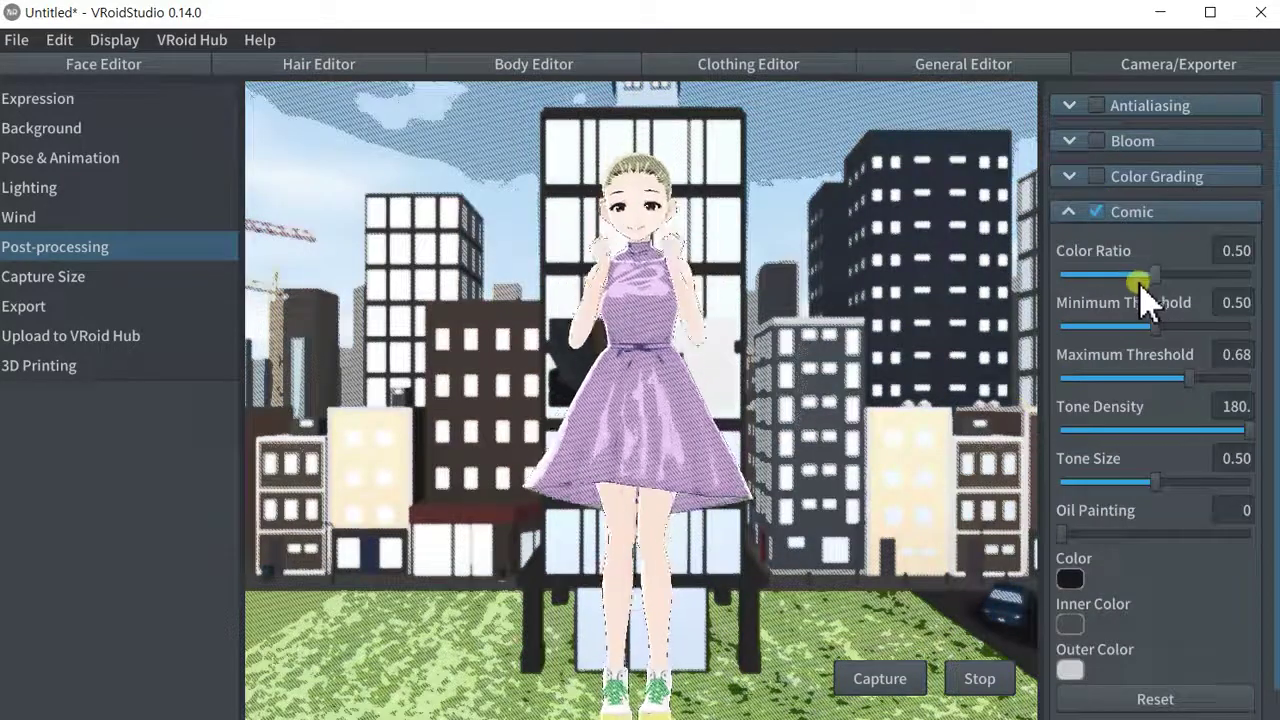
mouse_move(1152, 308)
mouse_down()
mouse_move(1108, 360)
mouse_move(1152, 358)
mouse_move(1133, 338)
mouse_up()
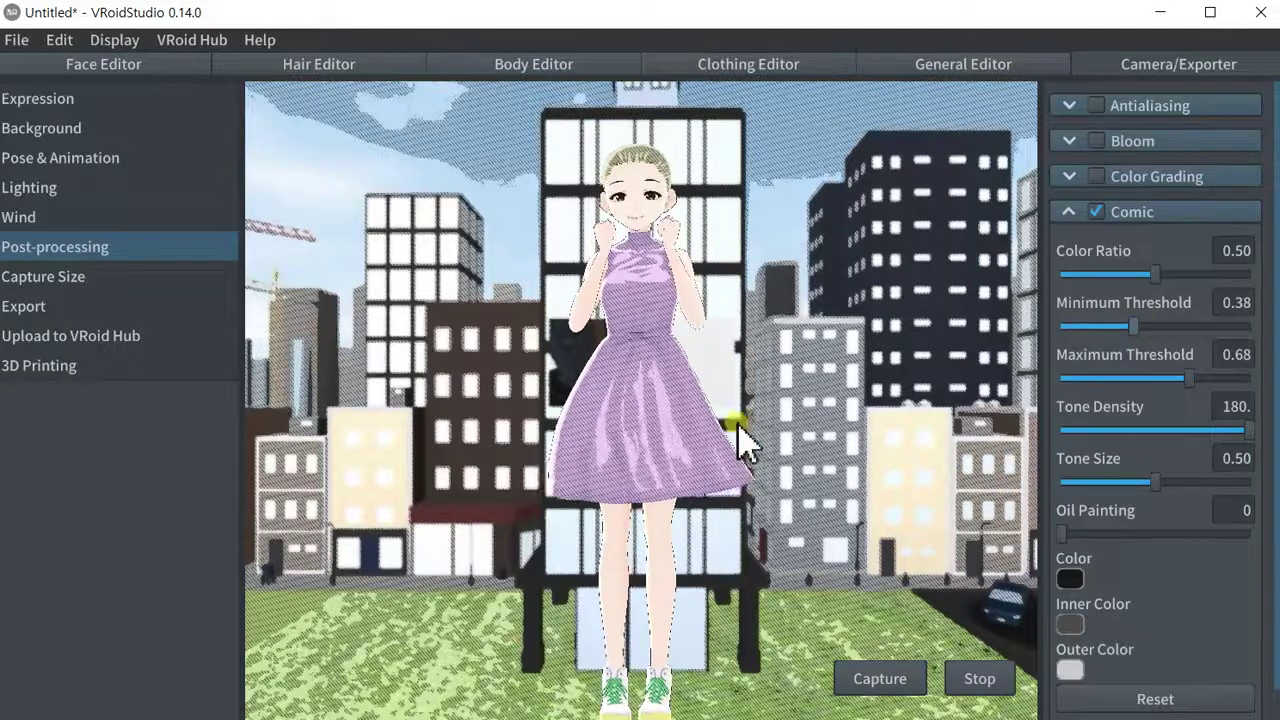
click(1097, 212)
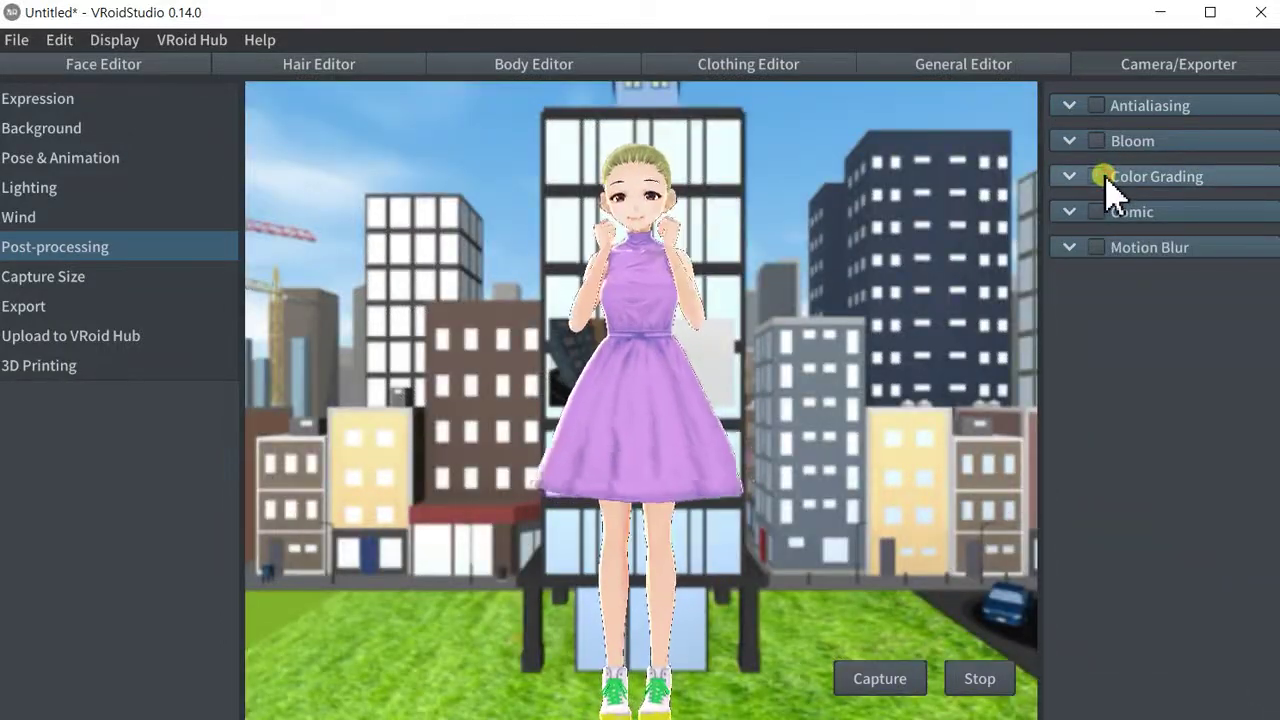
- Begin exporting the avatar as VRM, naming it joy and filling in the author's name
click(60, 280)
click(56, 309)
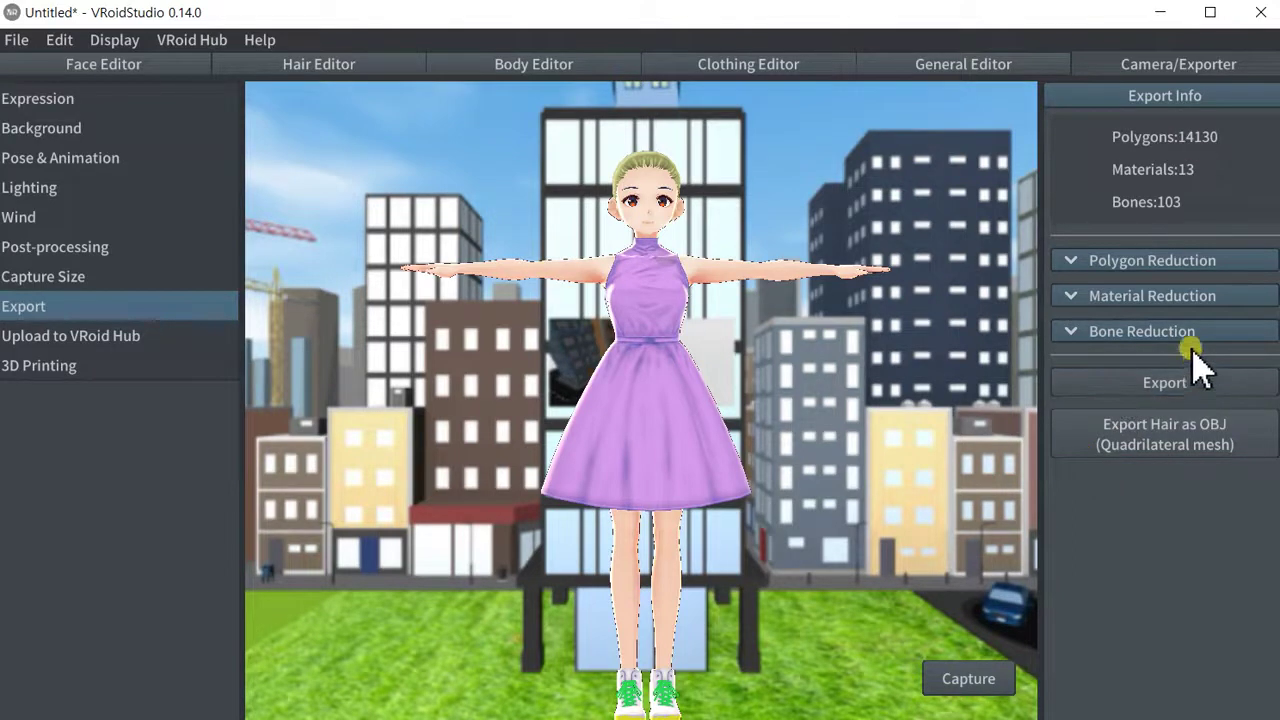
click(1170, 384)
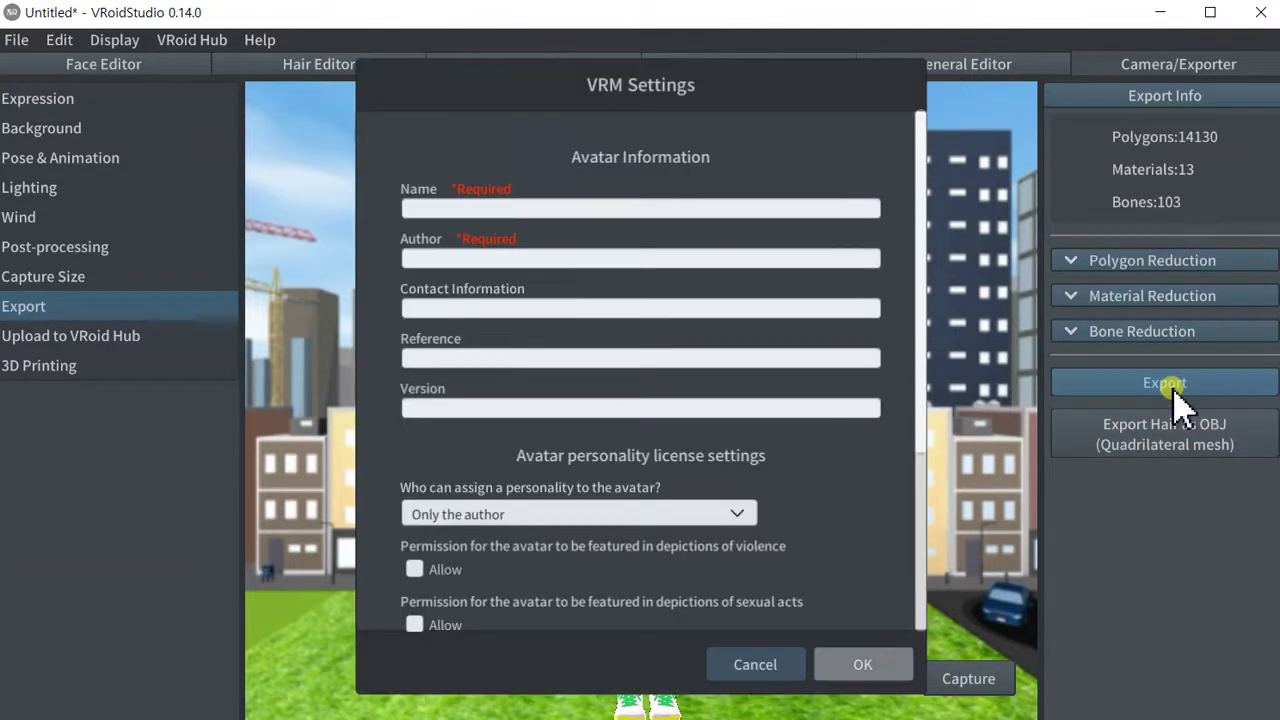
click(438, 207)
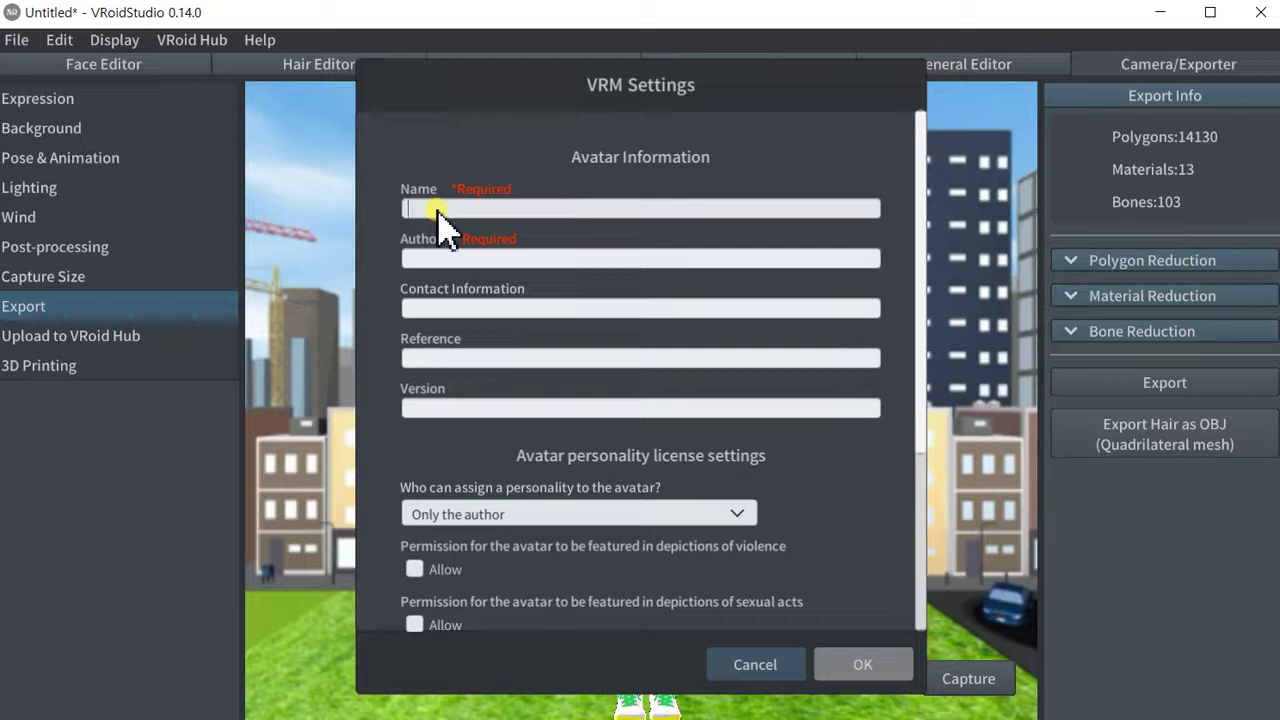
click(433, 259)
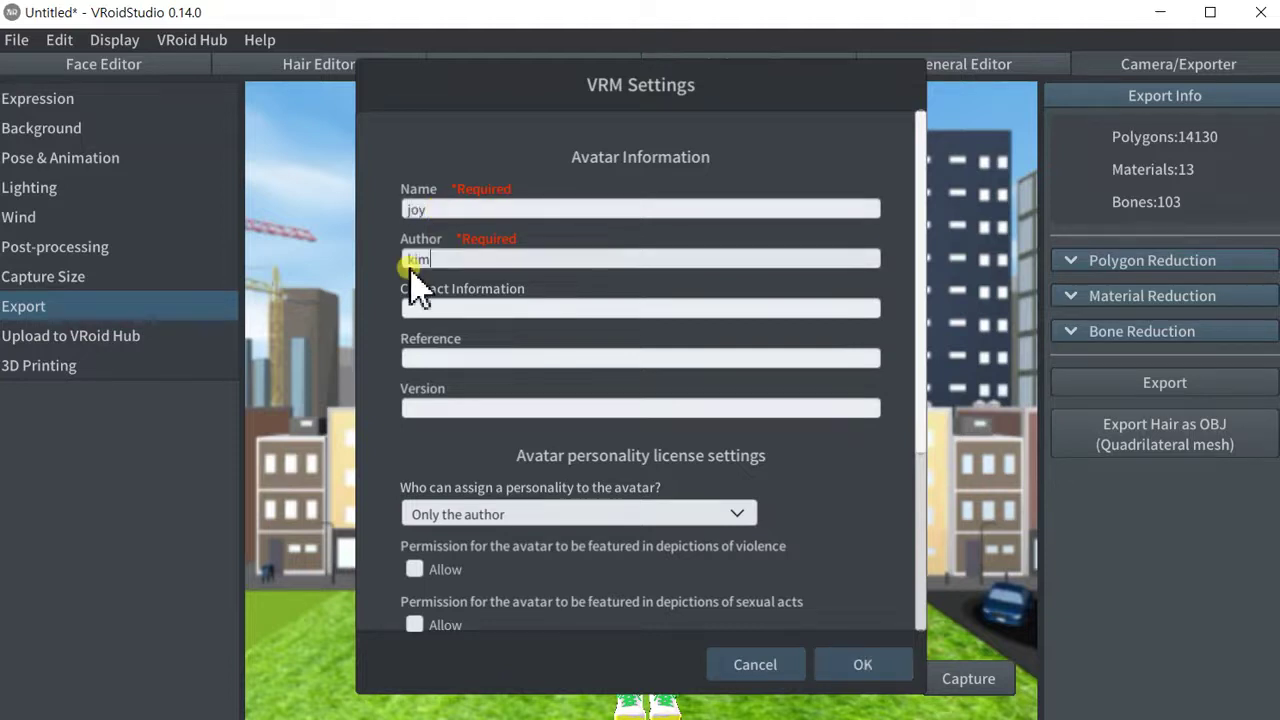
text(ki)
scroll(681, 555, down, 1)
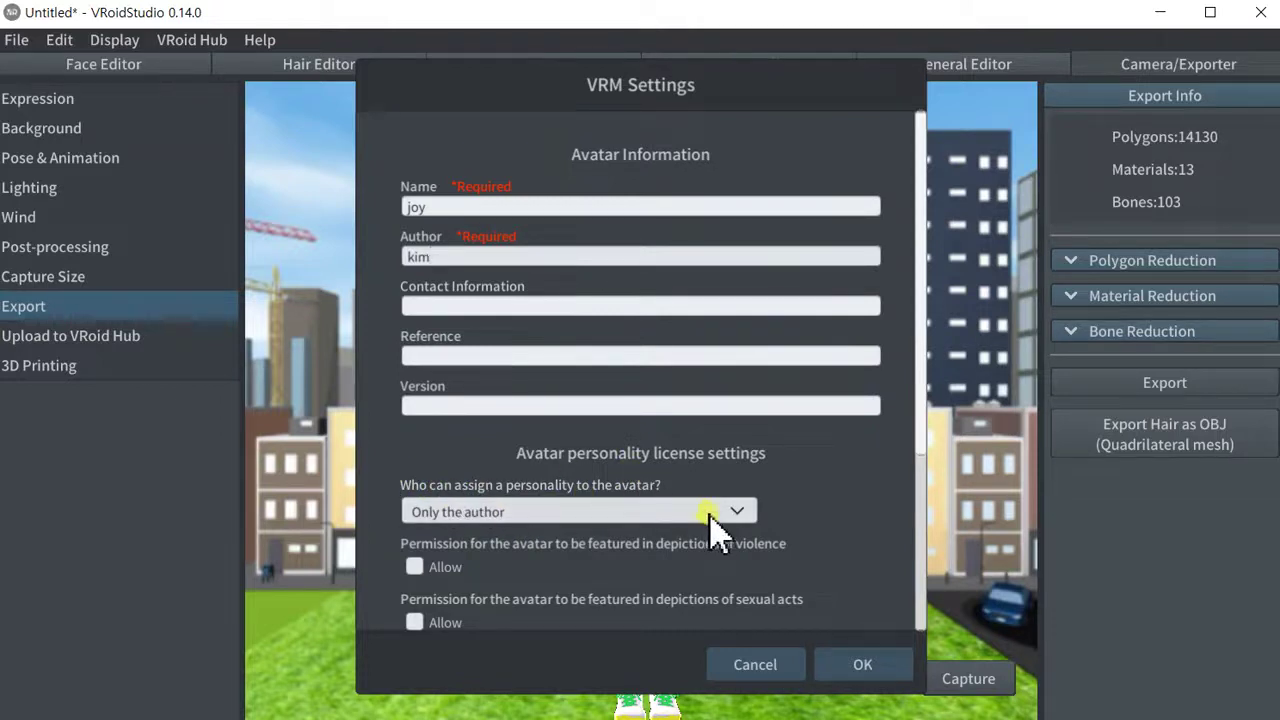
- Allow anyone to assign a personality to the avatar and export it, overwriting VRoid.vrm
click(510, 514)
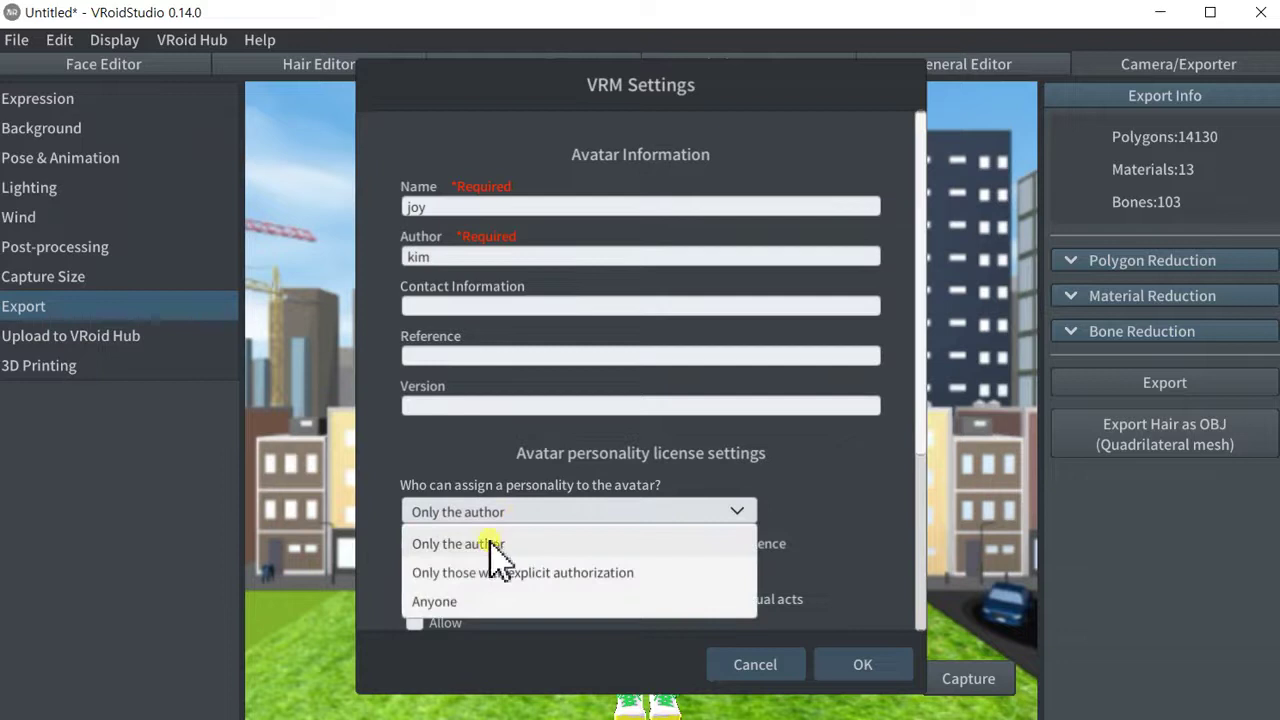
click(437, 602)
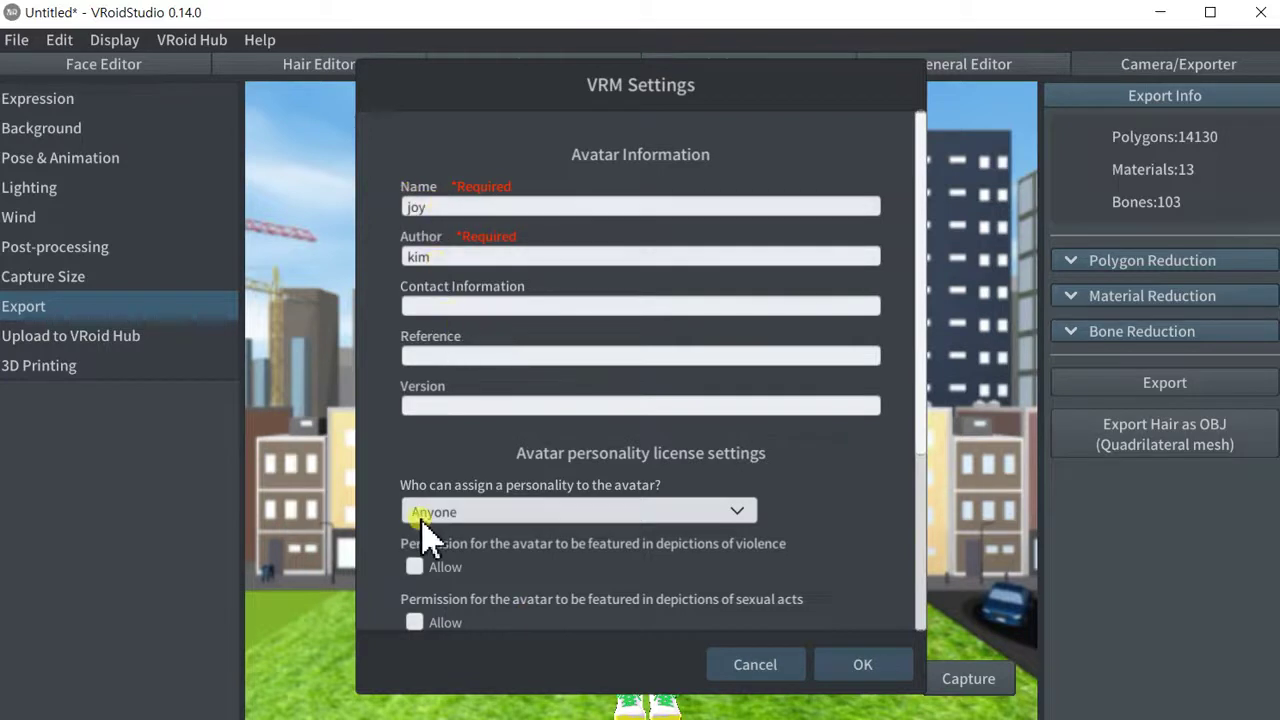
click(860, 670)
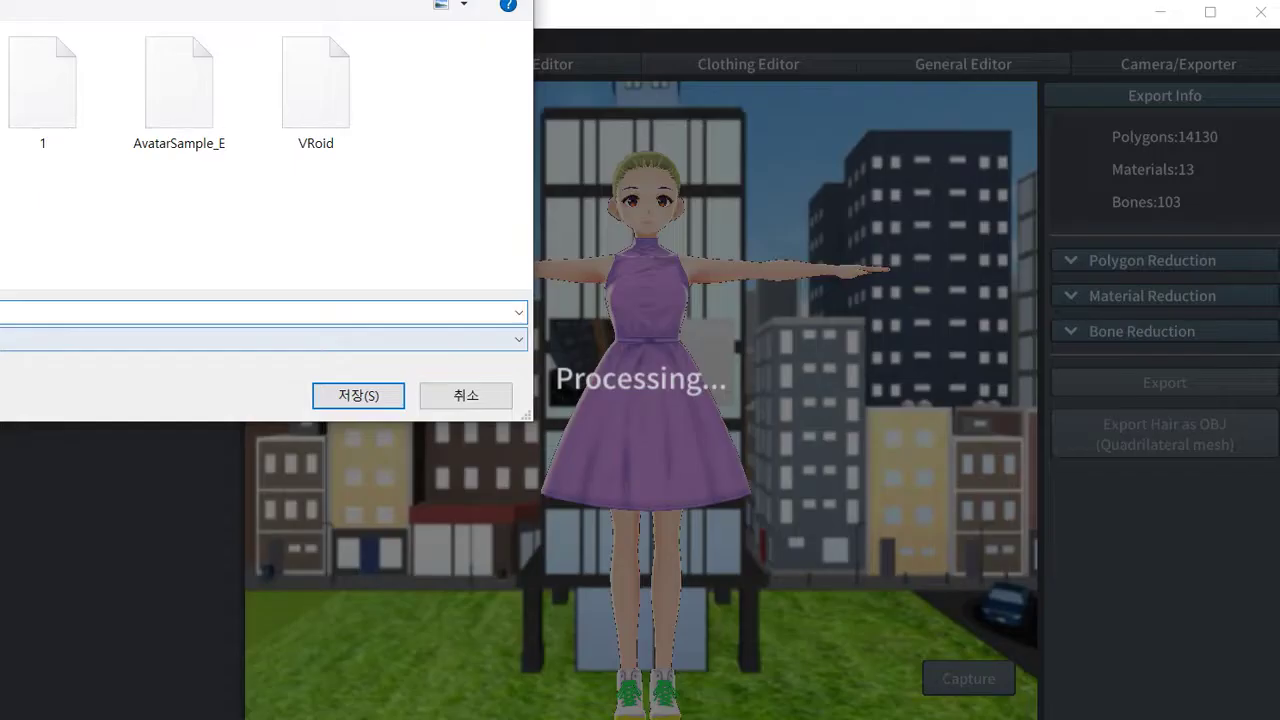
click(392, 395)
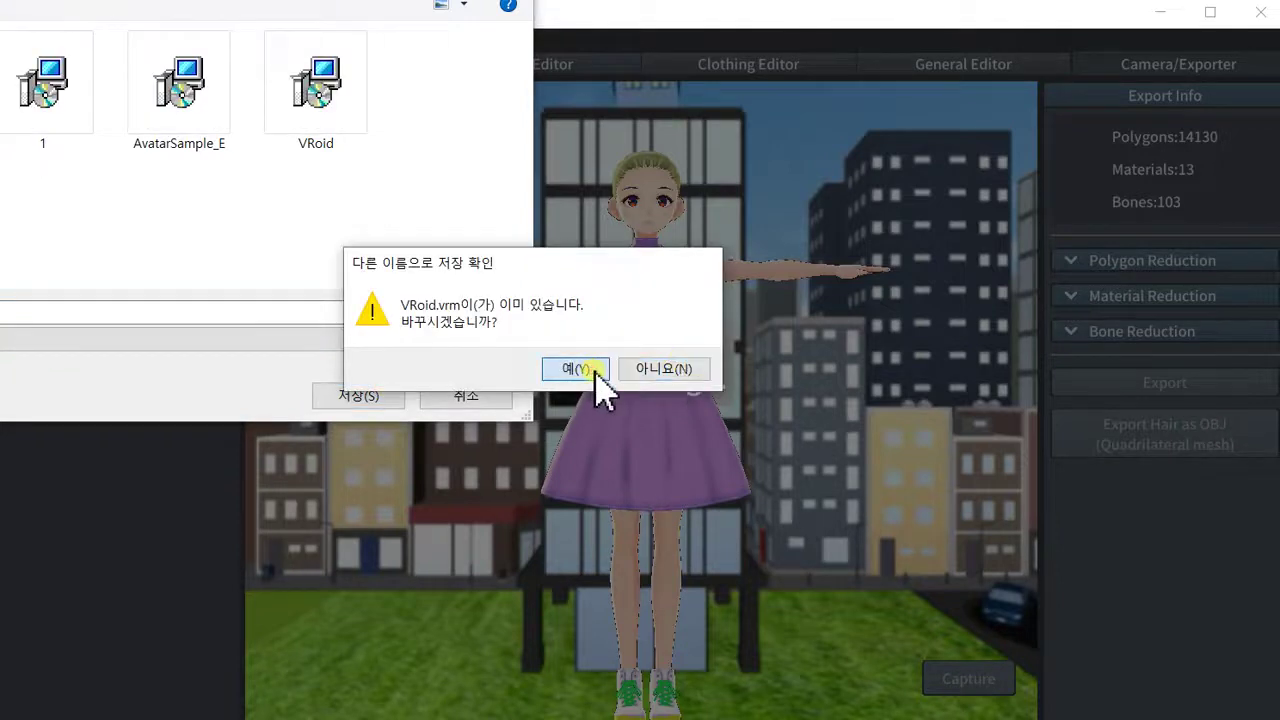
click(585, 367)
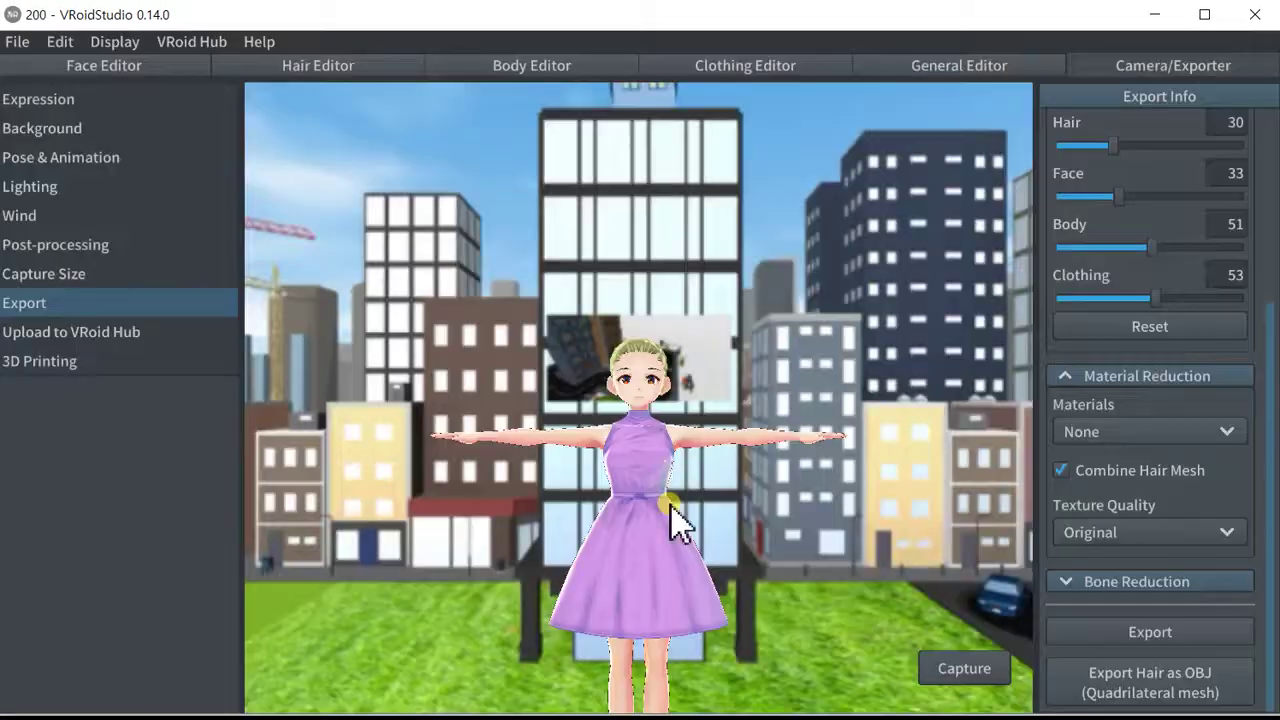
- Set up a new character named joy, browsable by all ages, for upload to VRoid Hub
click(163, 340)
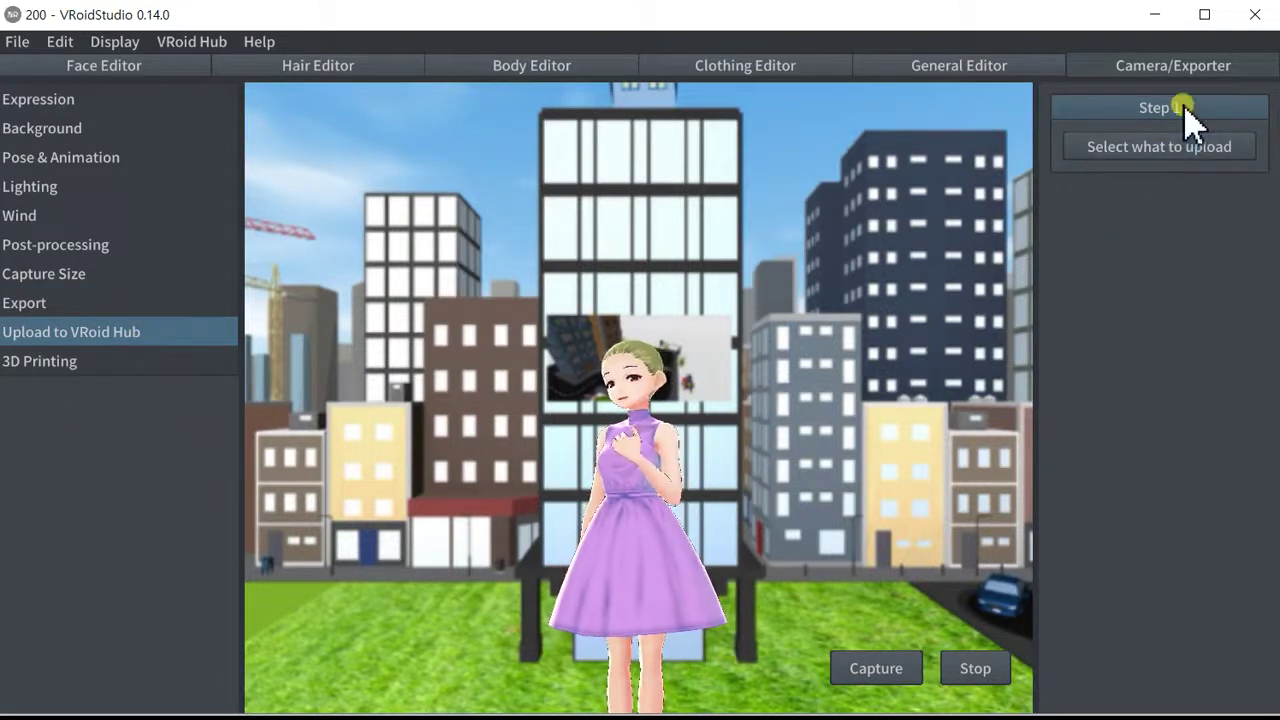
click(1100, 150)
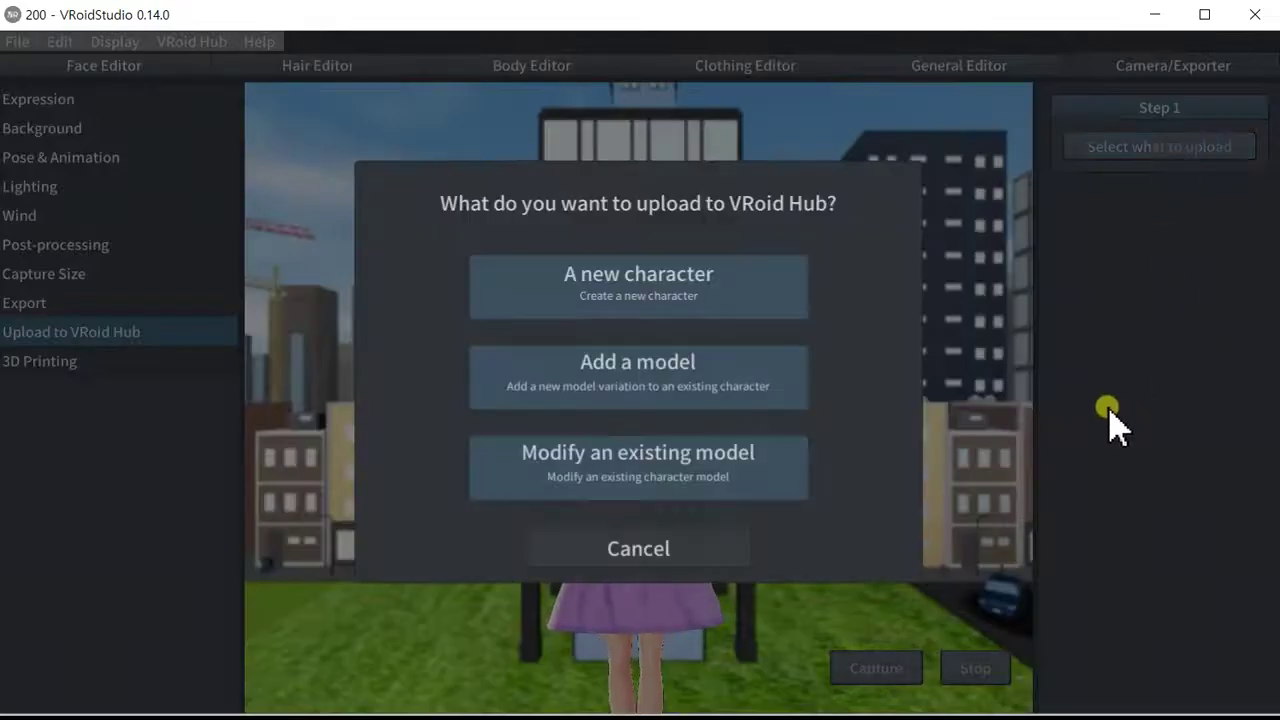
click(654, 292)
click(598, 314)
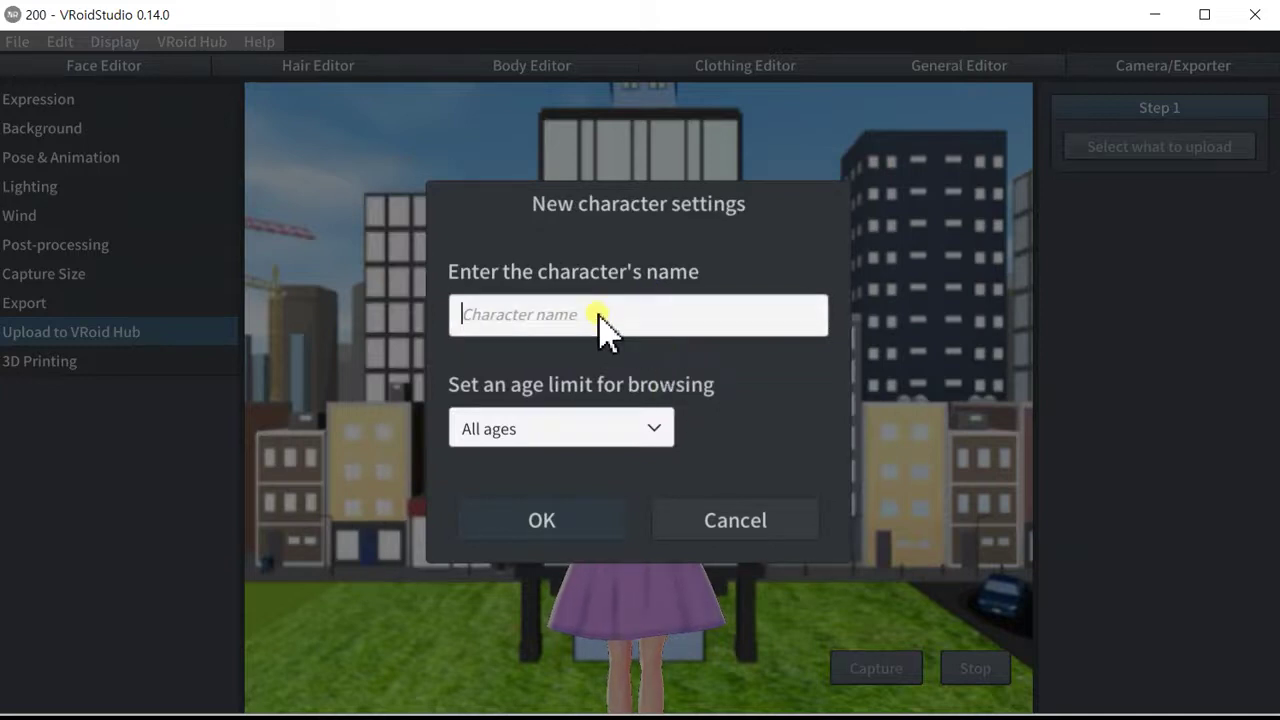
text(joy)
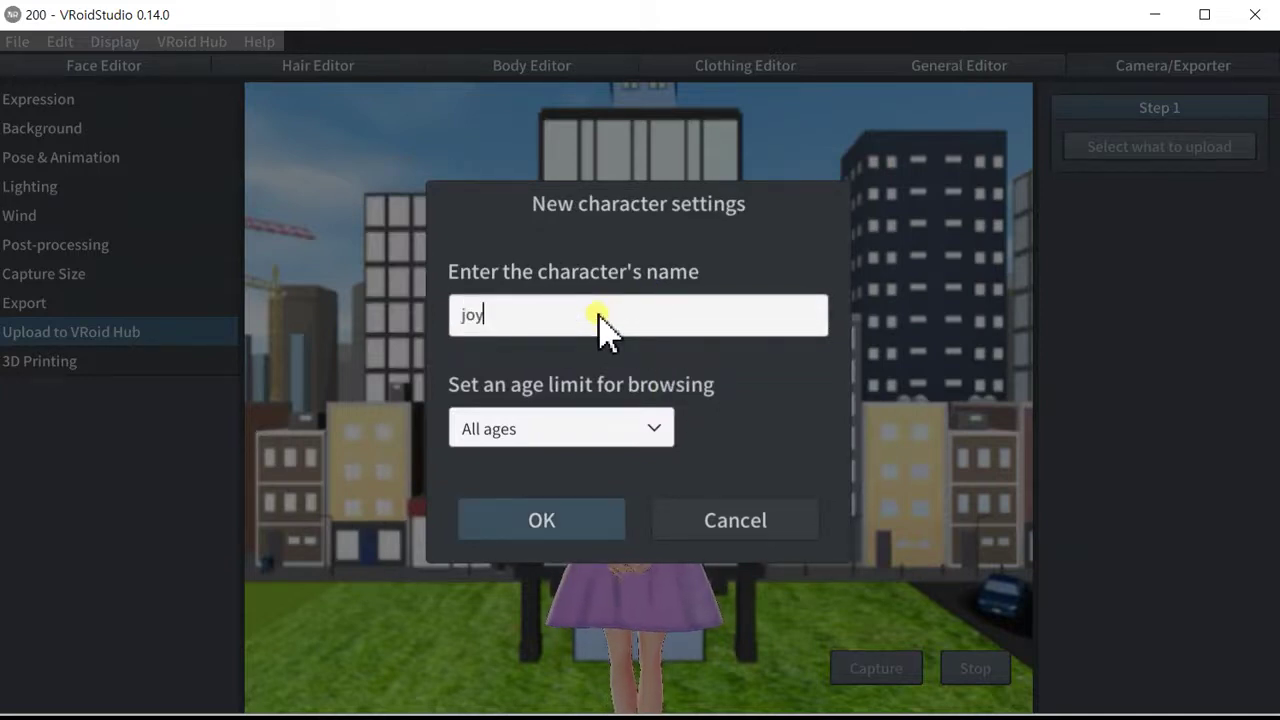
click(590, 430)
click(606, 442)
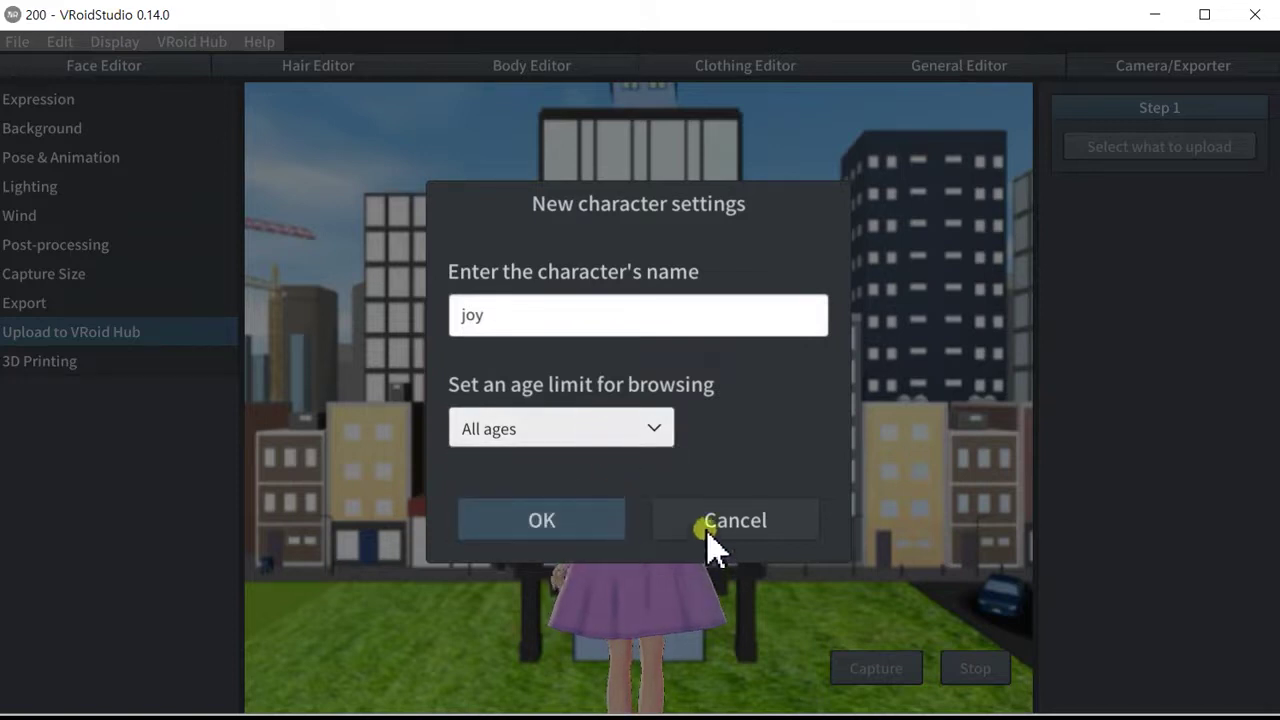
click(518, 530)
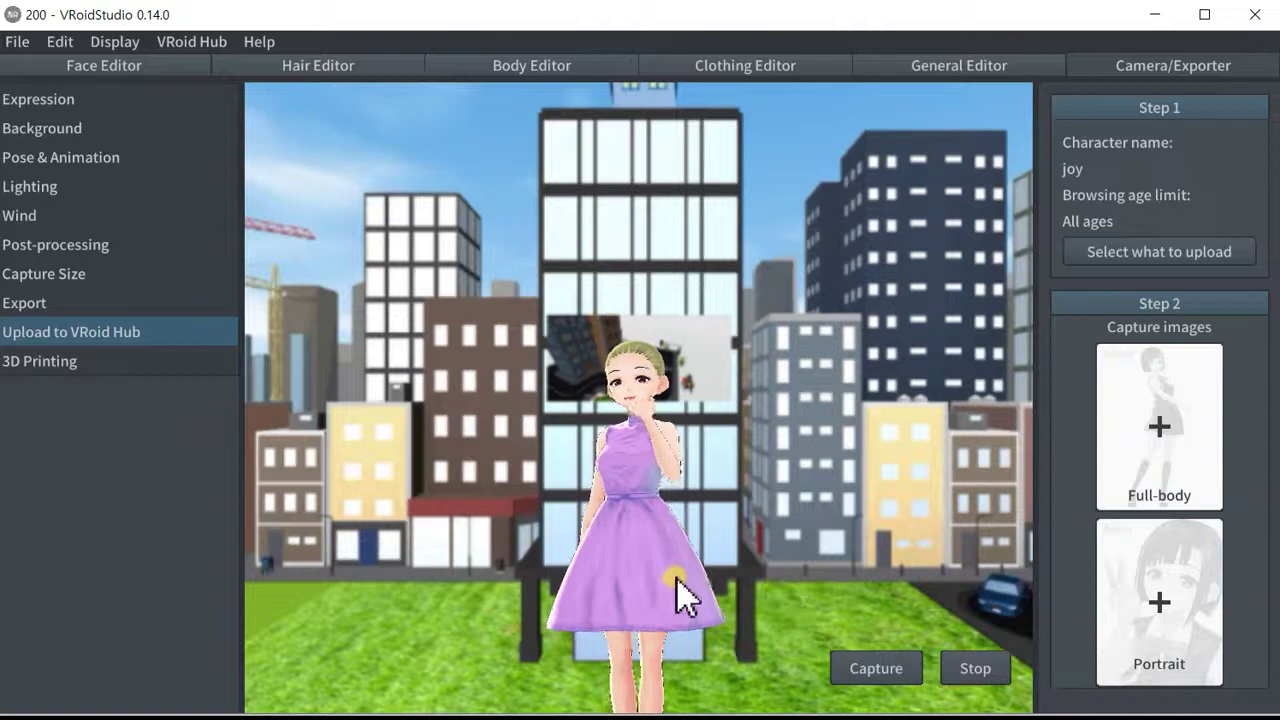
- Capture a full-body image and a close-up portrait of the character for the upload
middle_drag(676, 610, 705, 380)
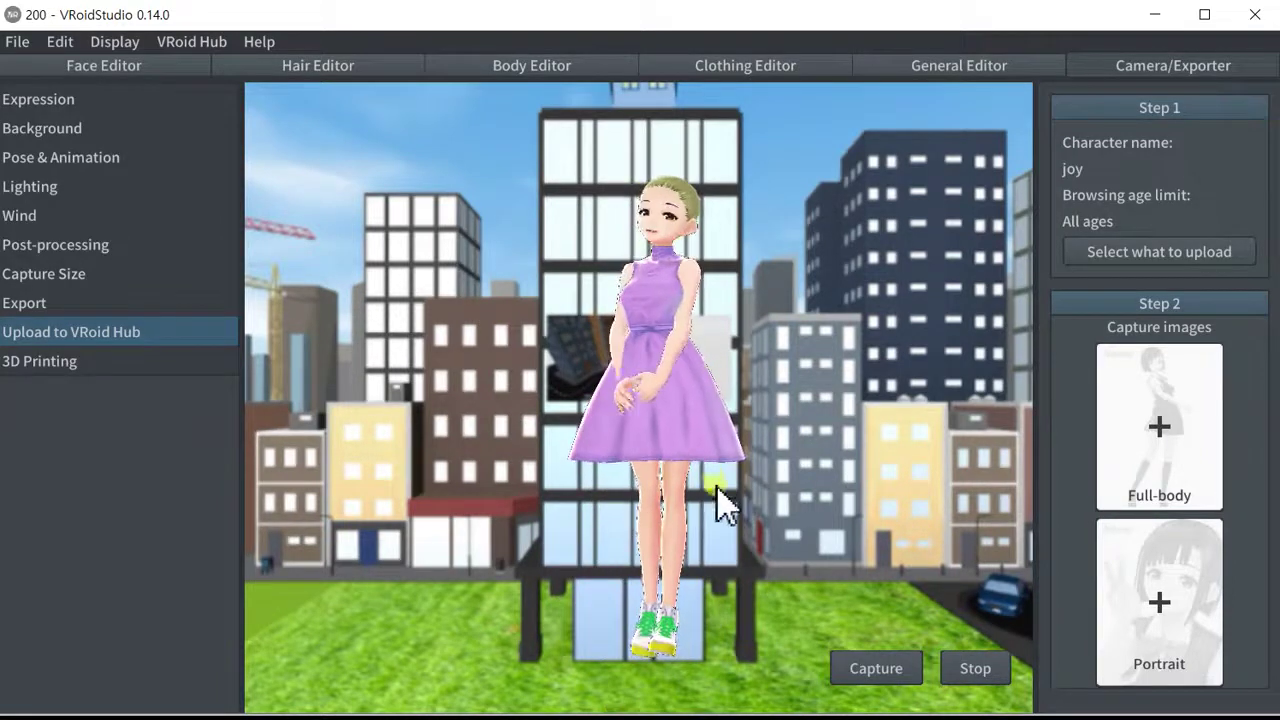
click(1168, 432)
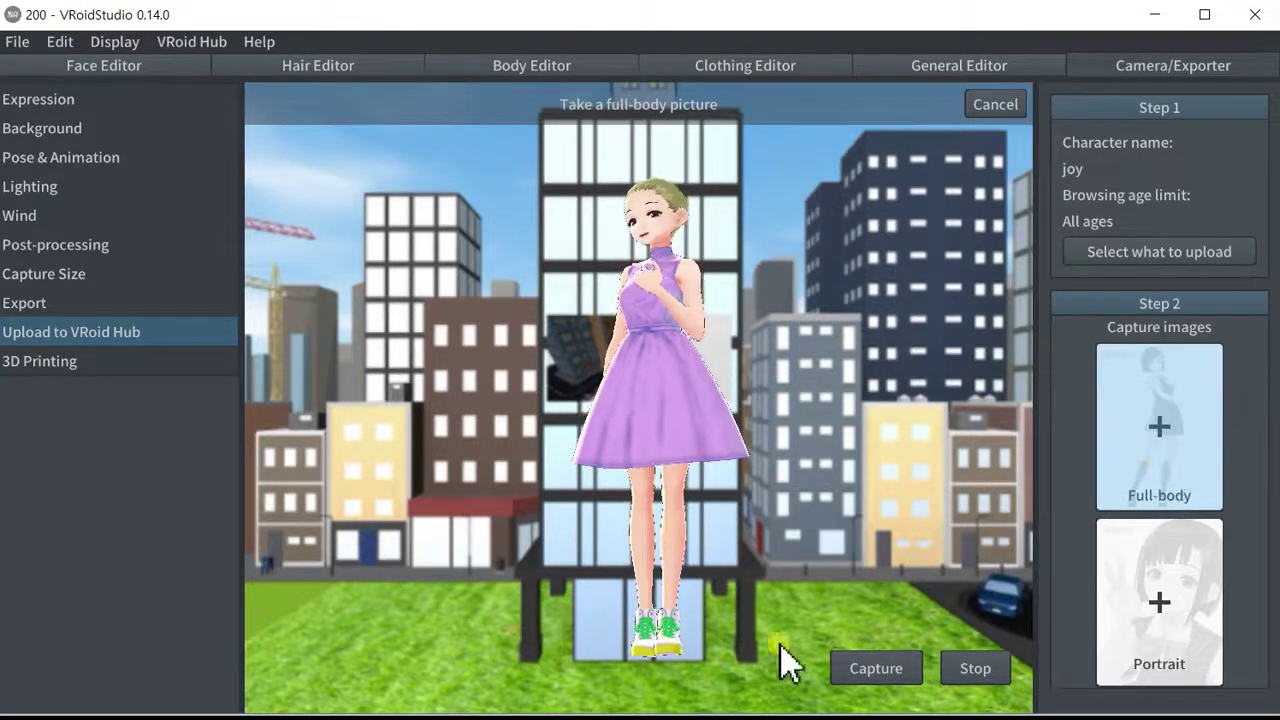
click(877, 672)
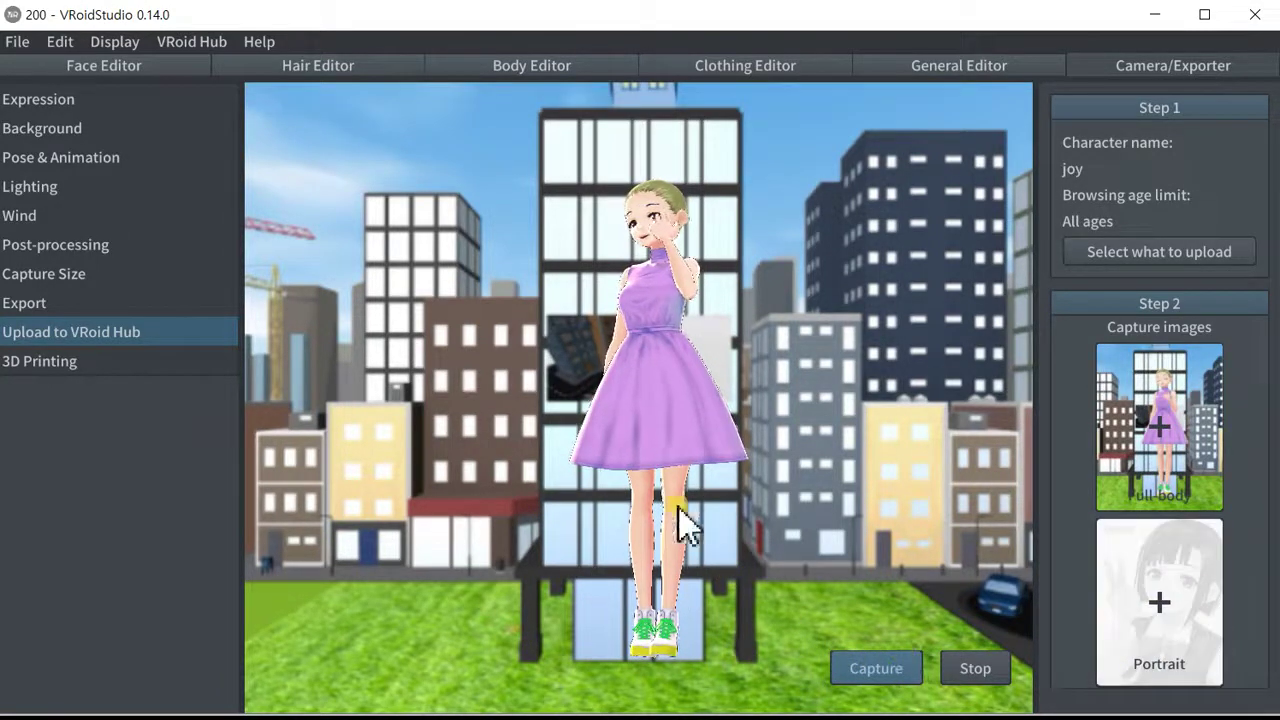
scroll(649, 460, up, 3)
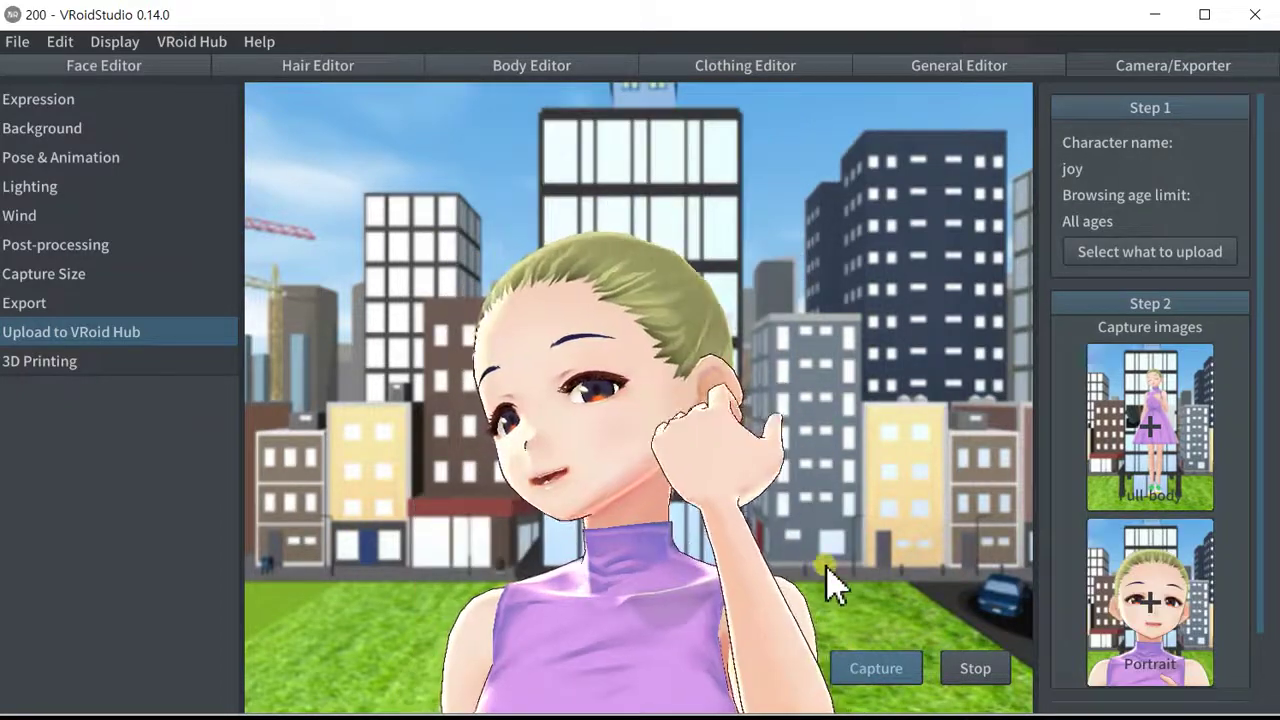
- Upload the character to VRoid Hub and name the model joy on its edit page in the browser
scroll(1190, 535, down, 1)
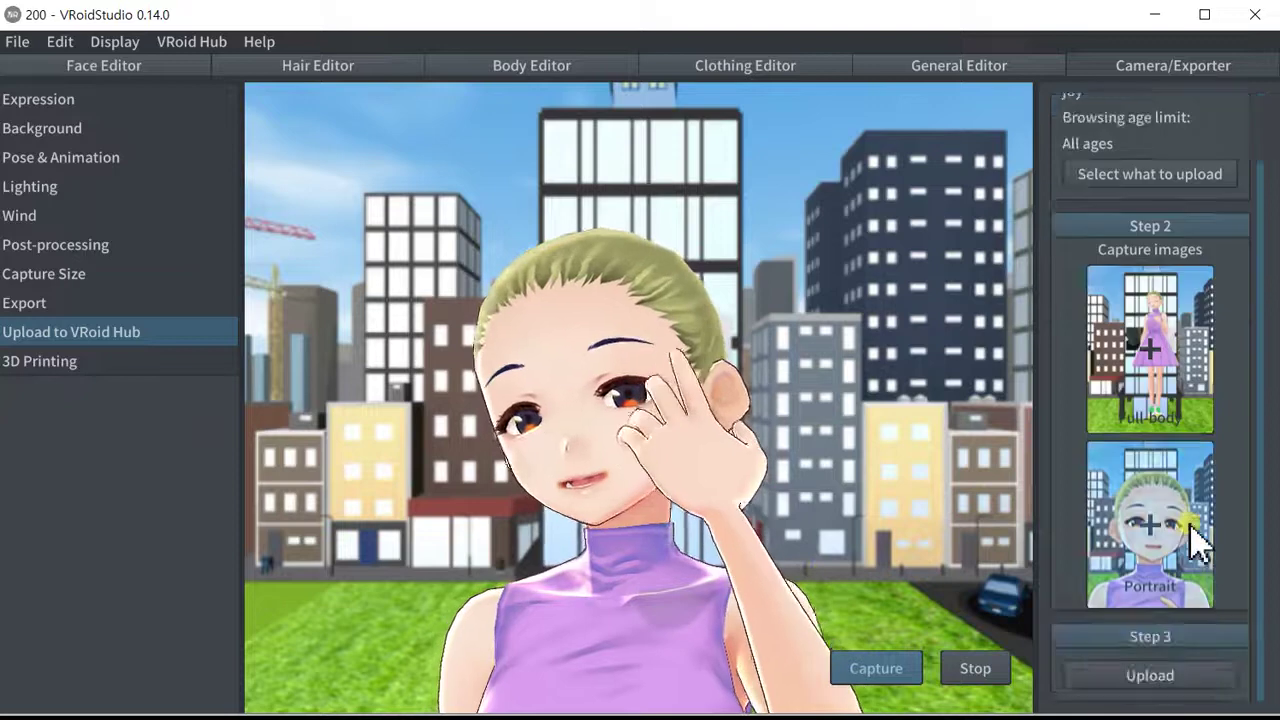
click(1140, 678)
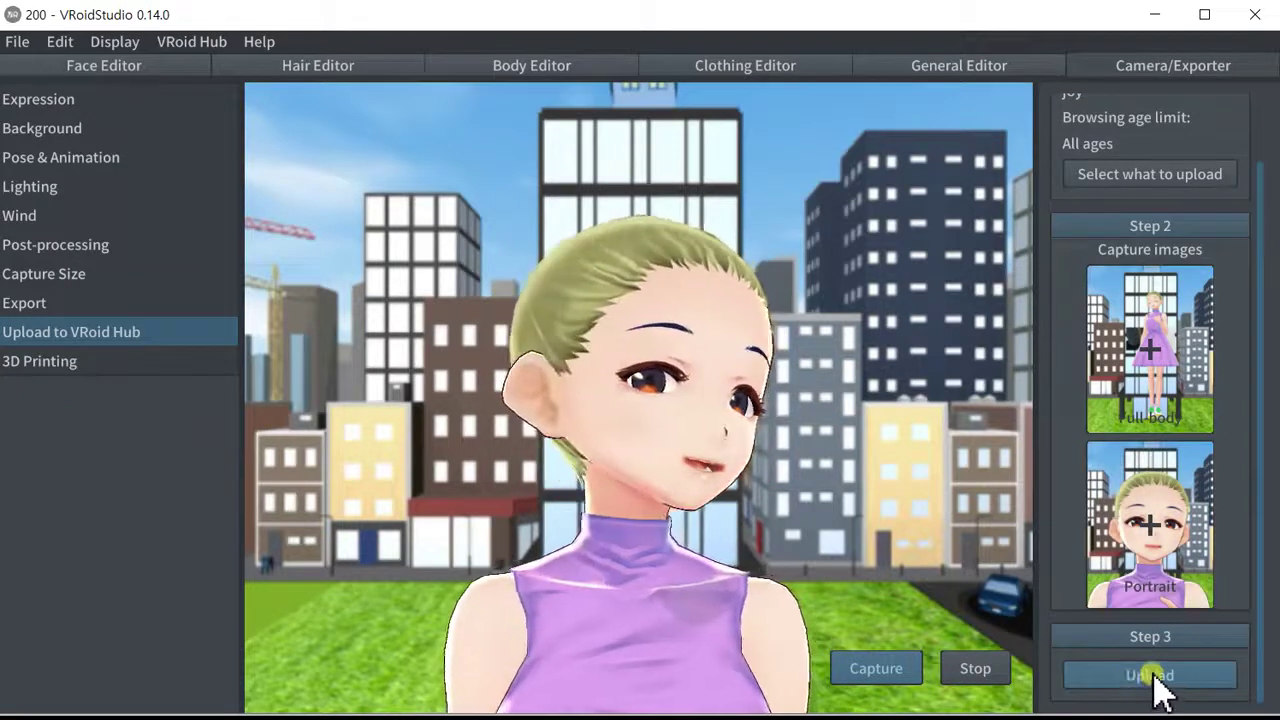
click(1139, 678)
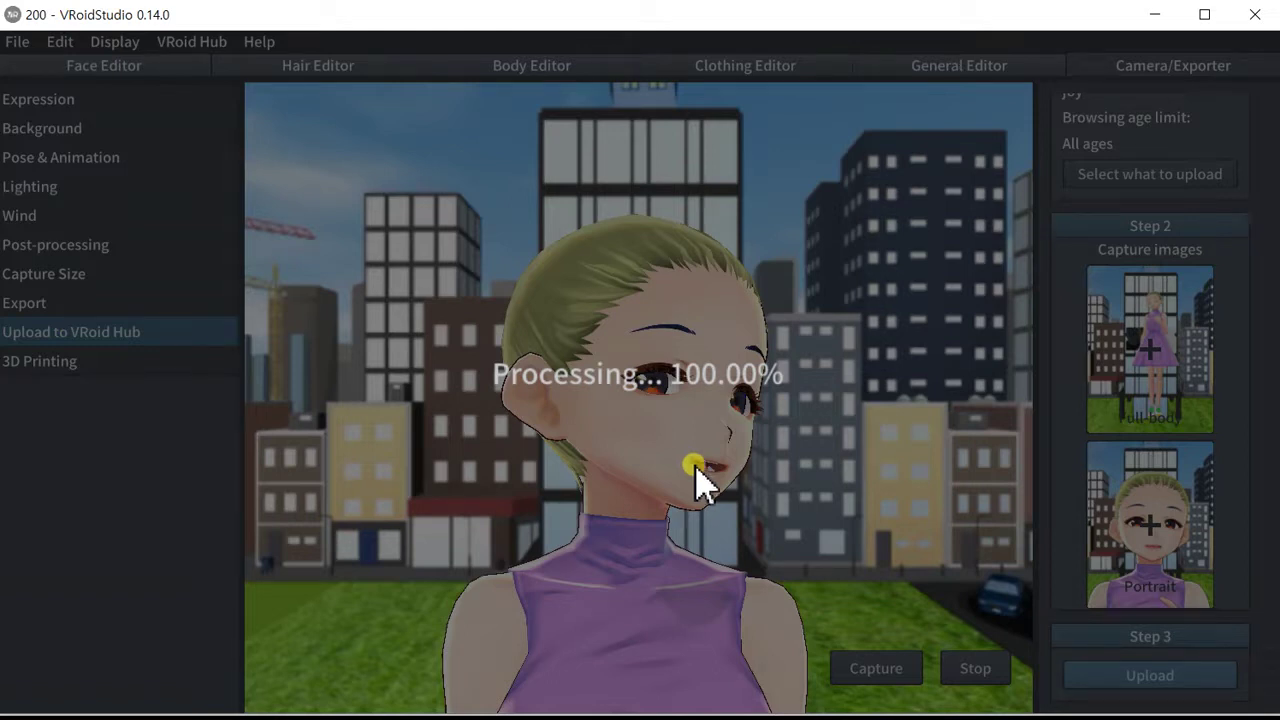
click(694, 465)
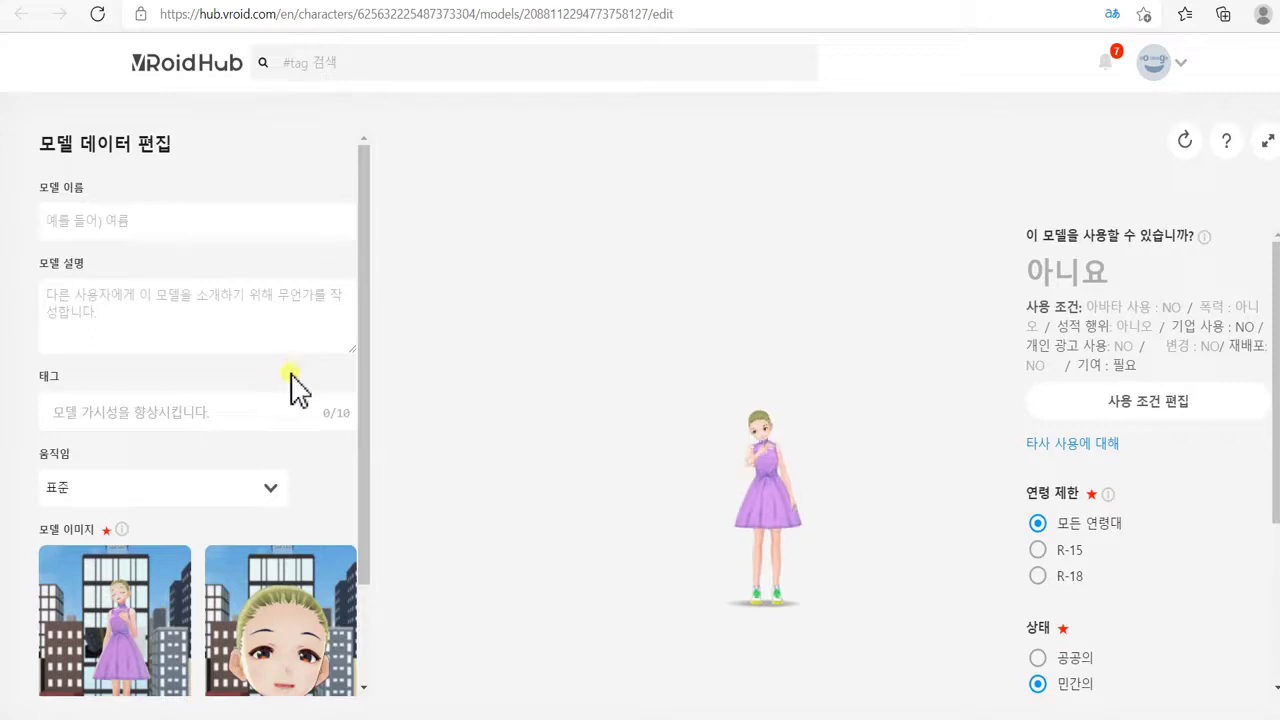
text(joy)
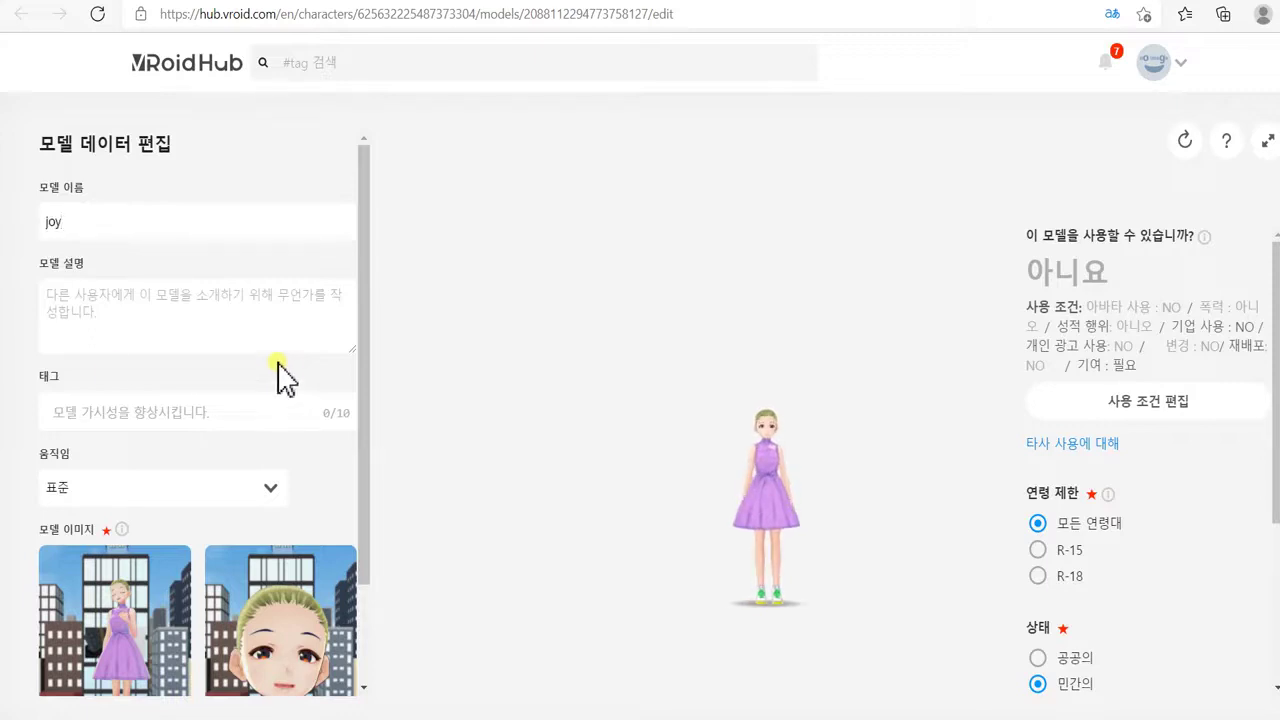
- Enter hi as the model description and set the model's motion to 순진한
click(120, 321)
text(hi)
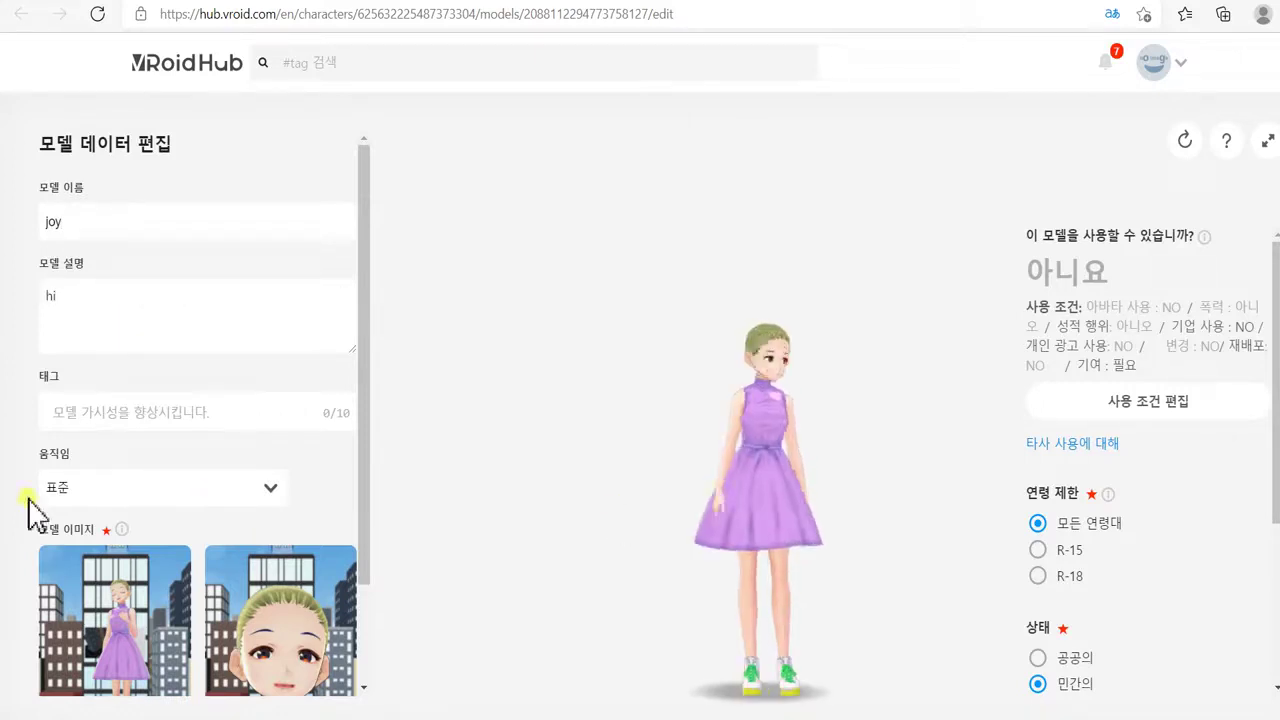
click(247, 497)
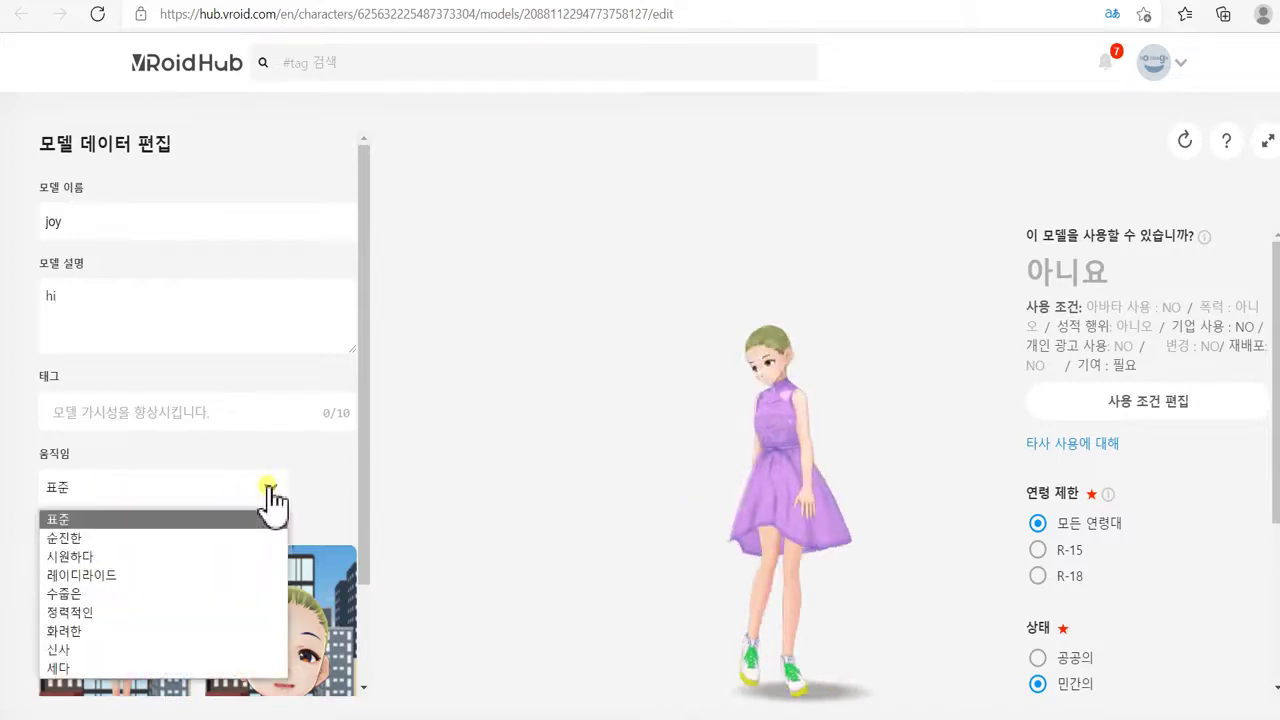
click(271, 497)
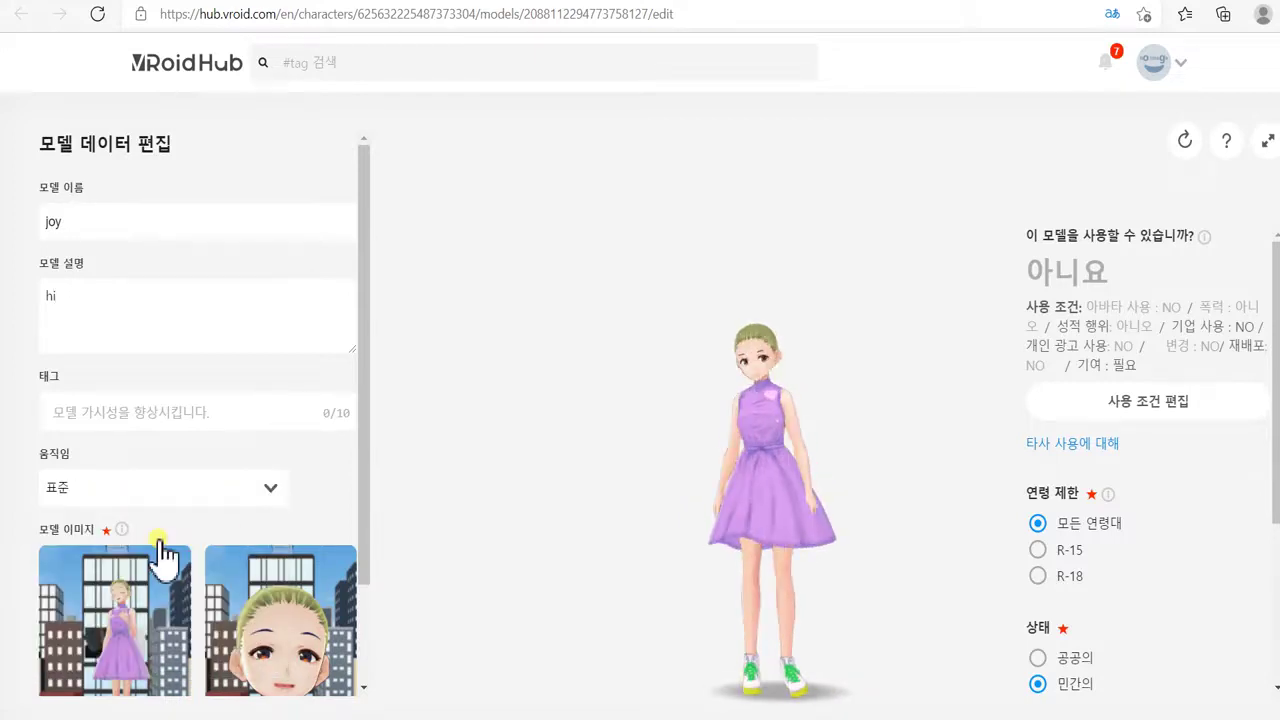
click(158, 540)
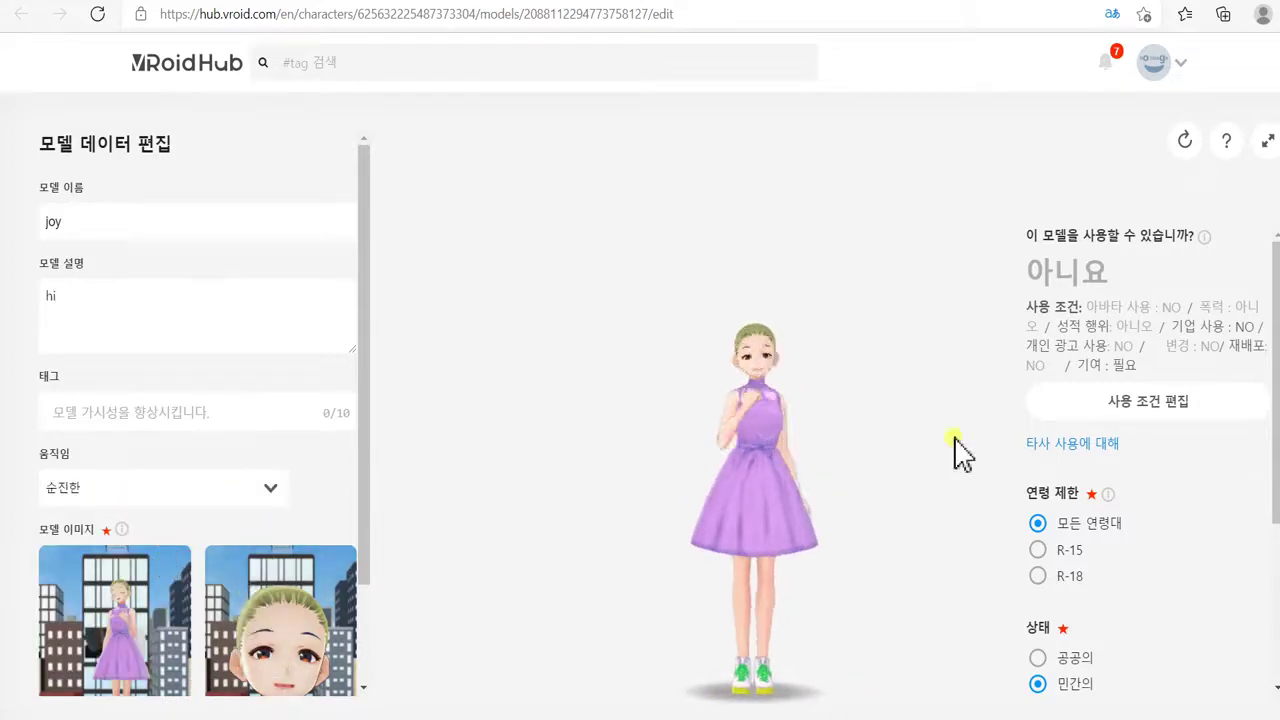
- Try the 레이디라이드 motion on the model and switch it back to 순진한
click(276, 492)
click(183, 578)
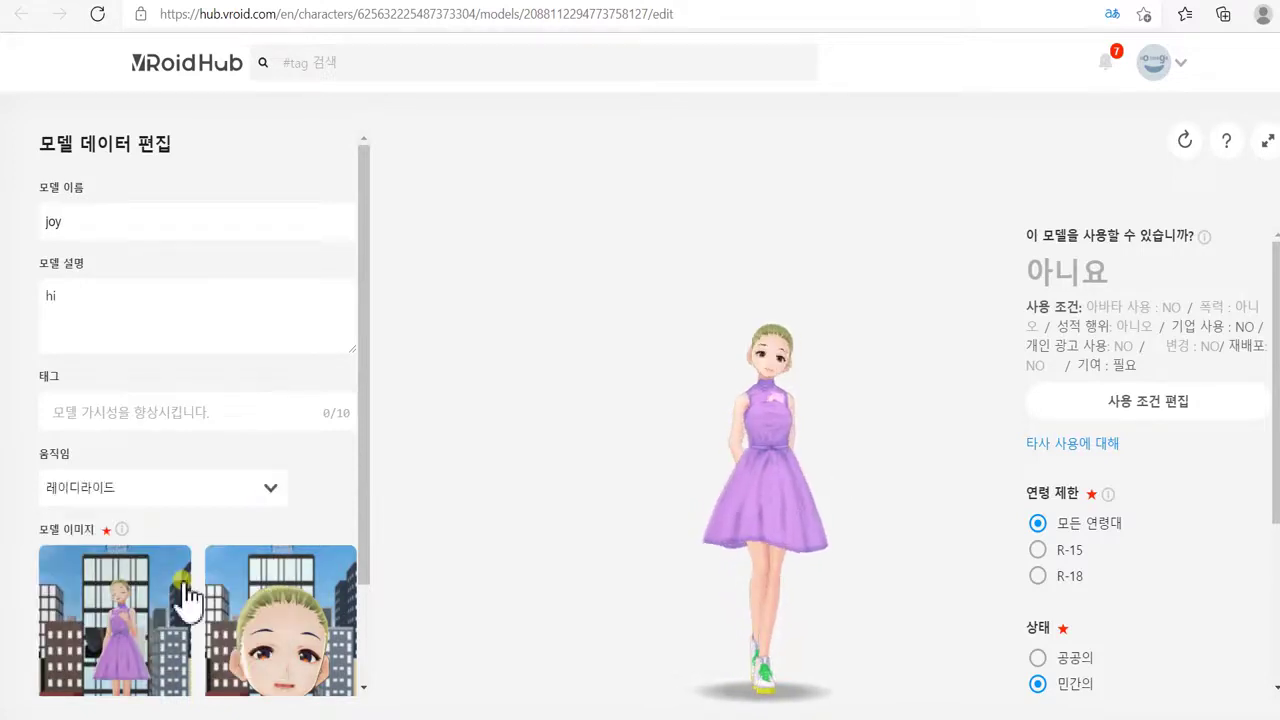
click(274, 487)
click(126, 615)
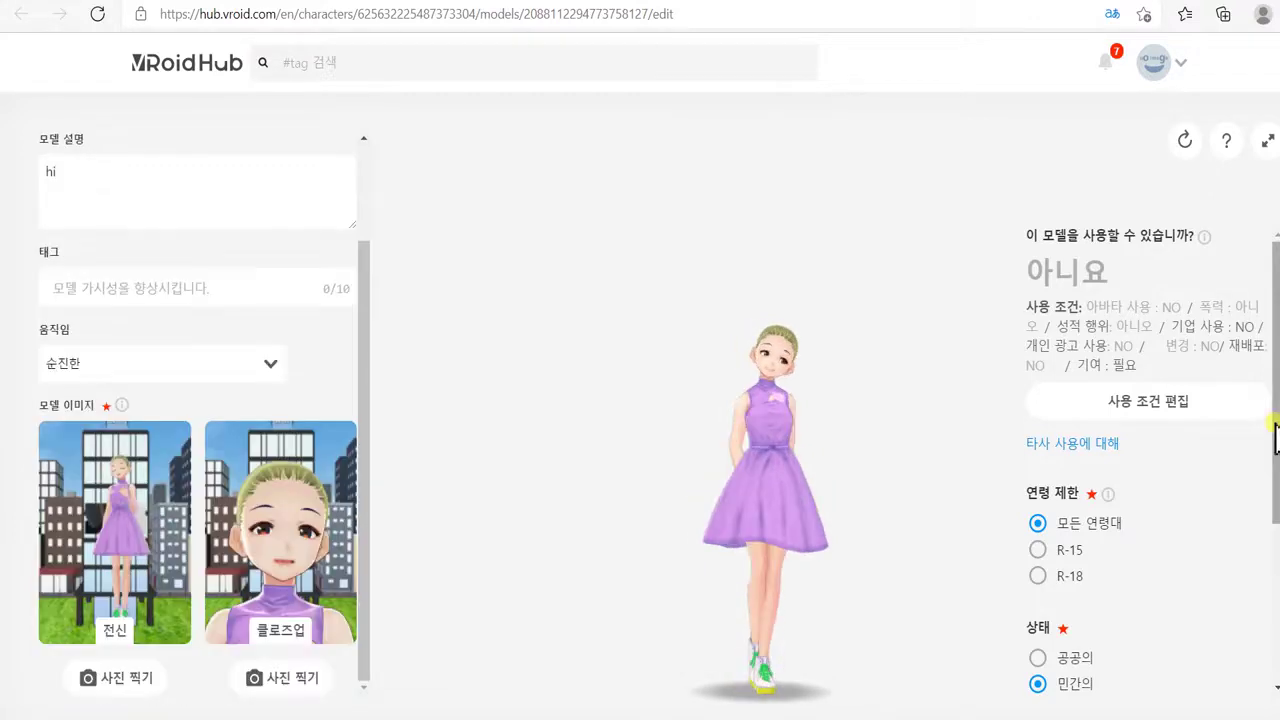
- Review the model's publishing settings and read the explanation of the age restriction
drag(1275, 430, 1240, 493)
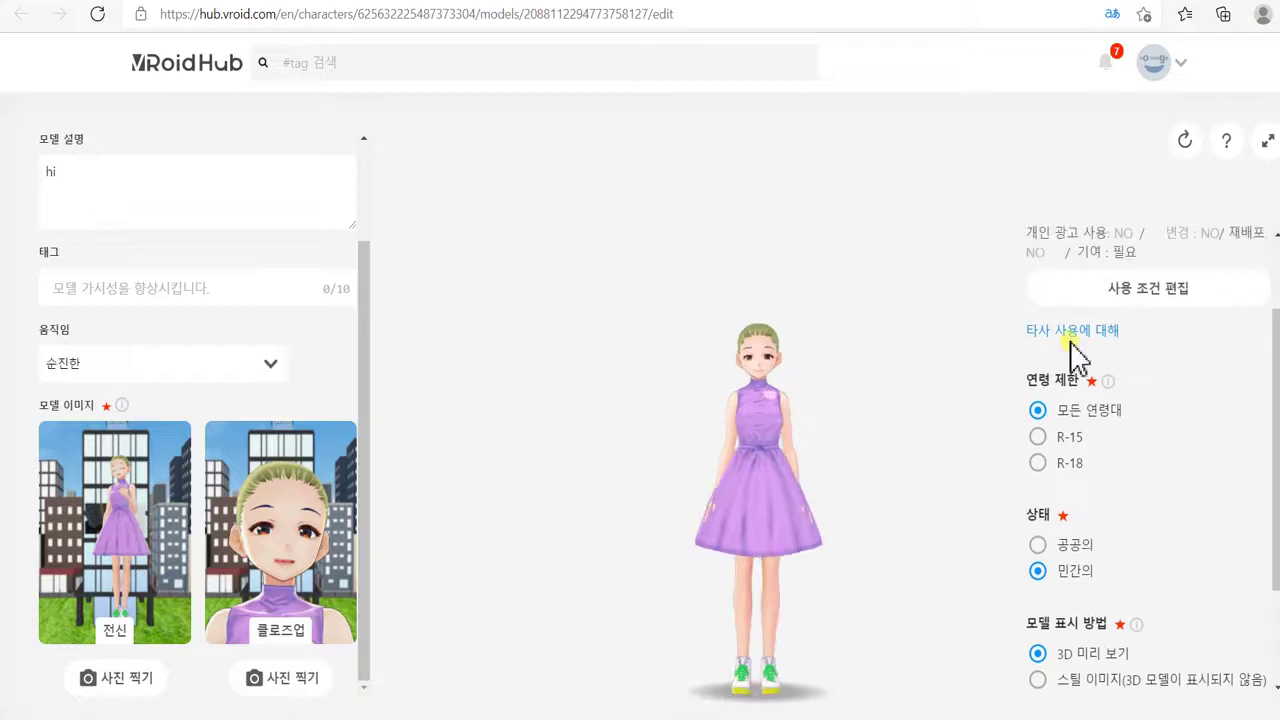
scroll(1245, 490, down, 2)
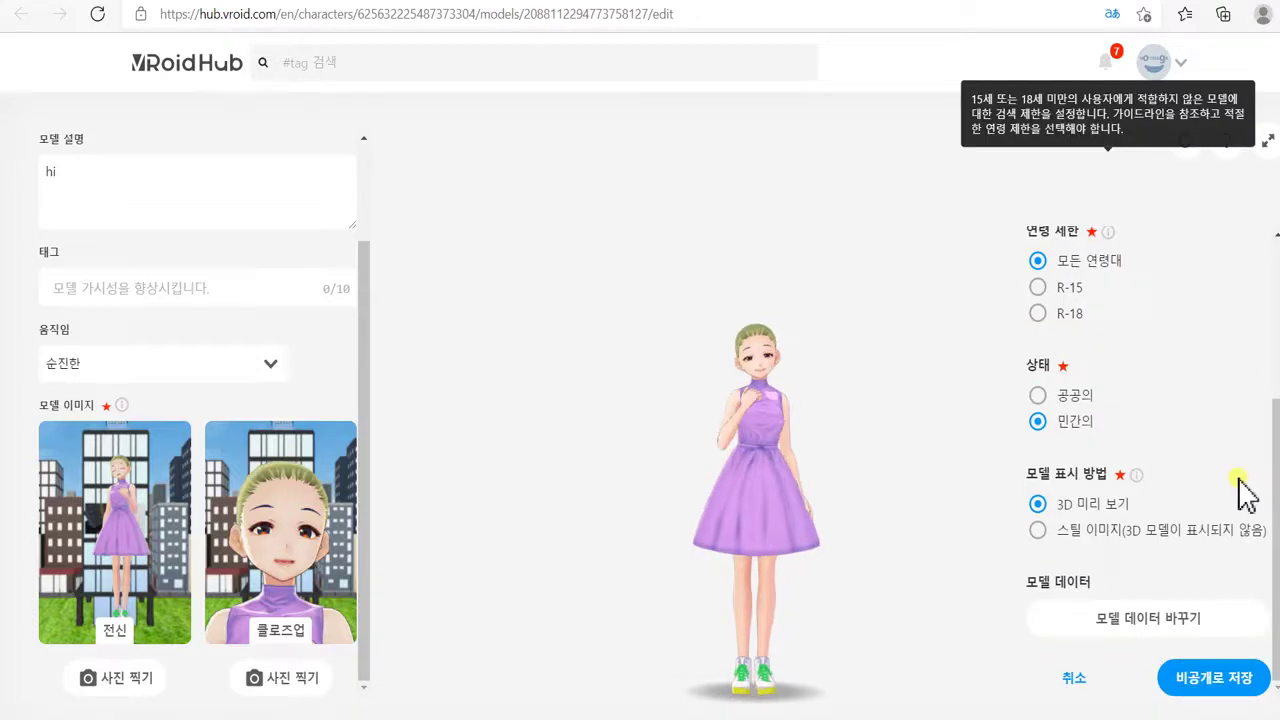
mouse_move(1107, 233)
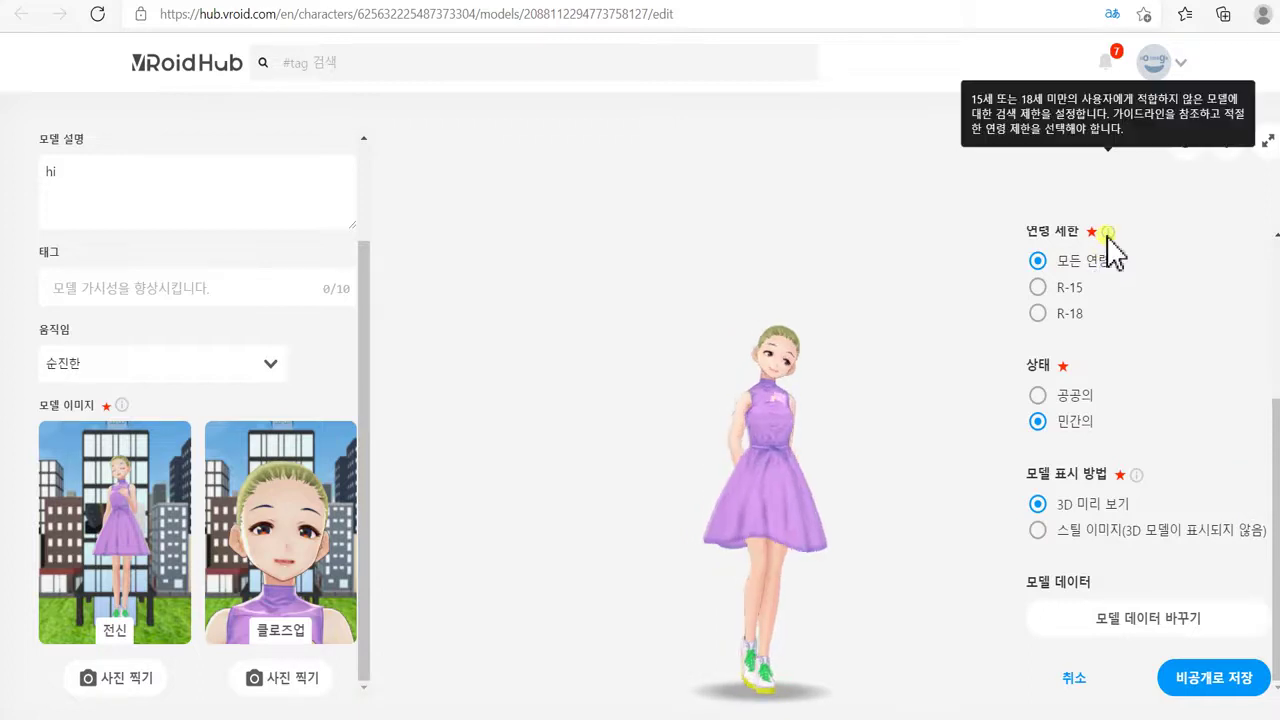